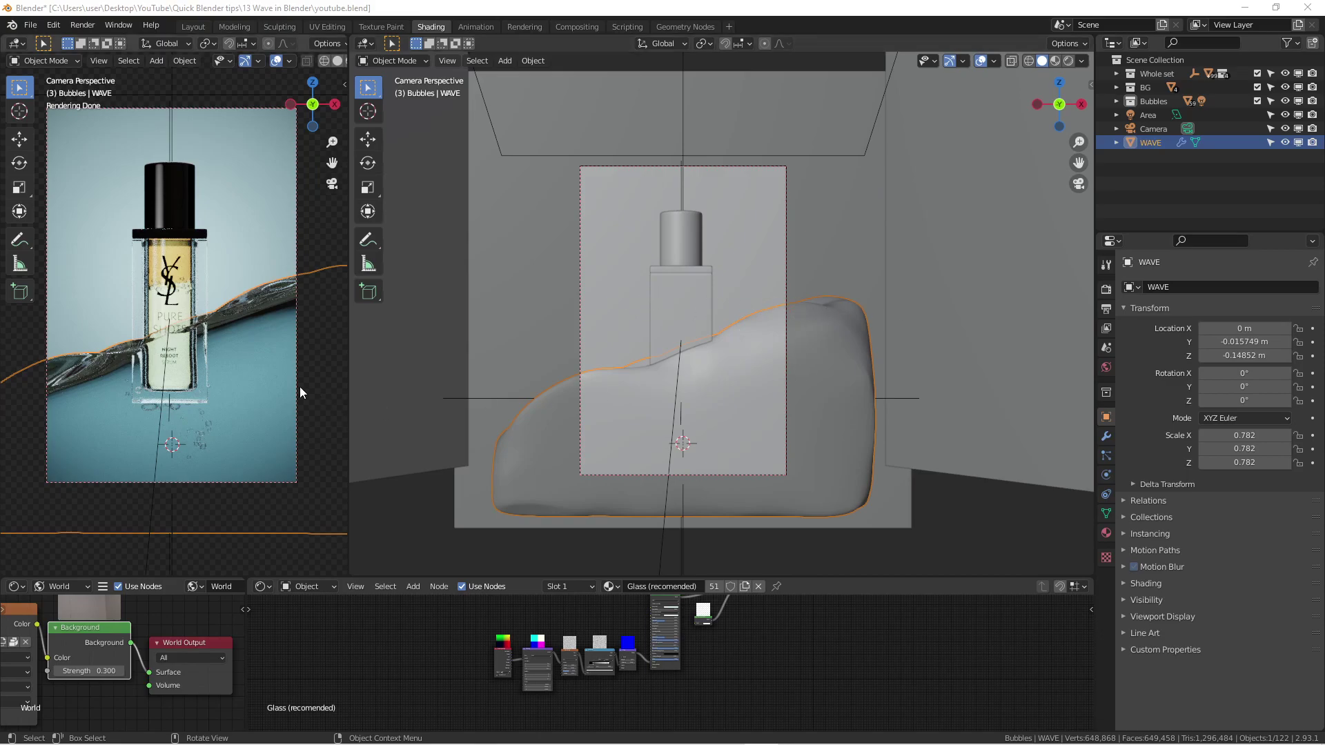
Examine the shape of the WAVE object around the bottle from several angles, including the front.
click(248, 371)
click(240, 372)
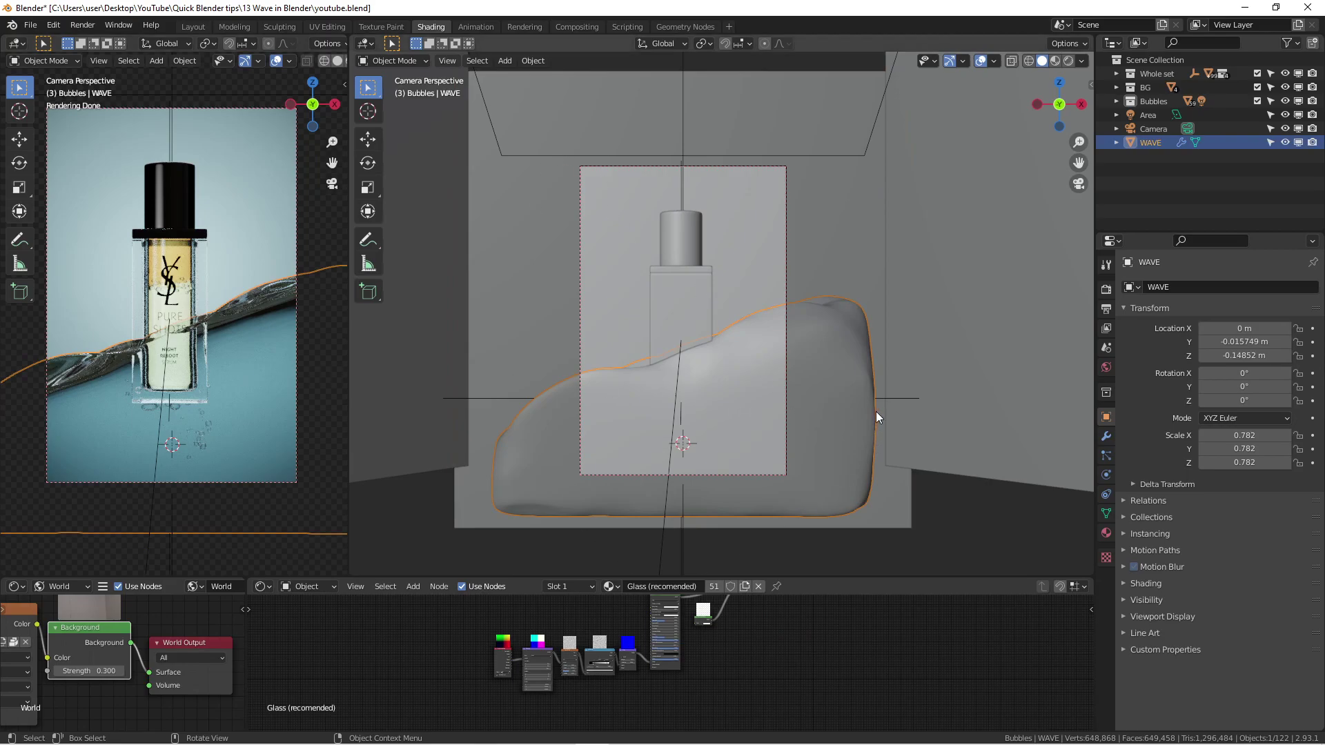
middle_drag(794, 334, 723, 305)
scroll(566, 425, up, 2)
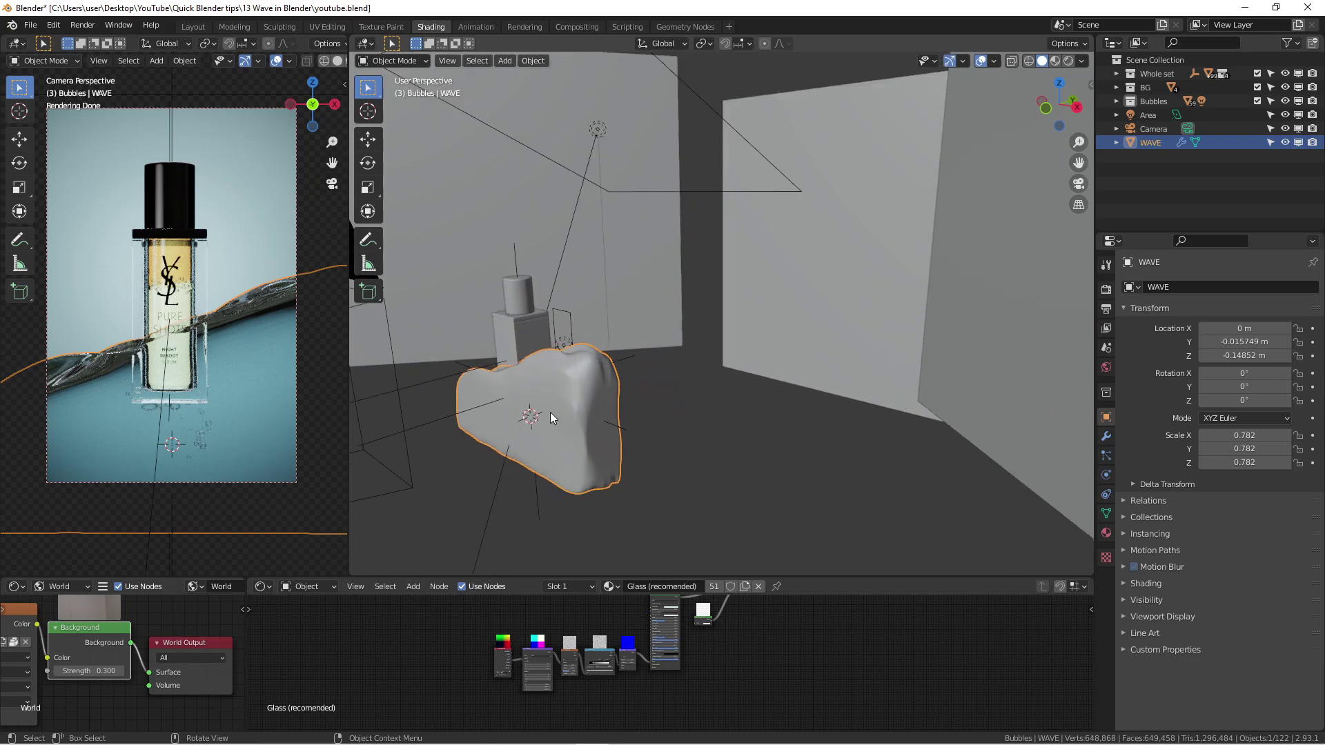
middle_drag(549, 412, 619, 420)
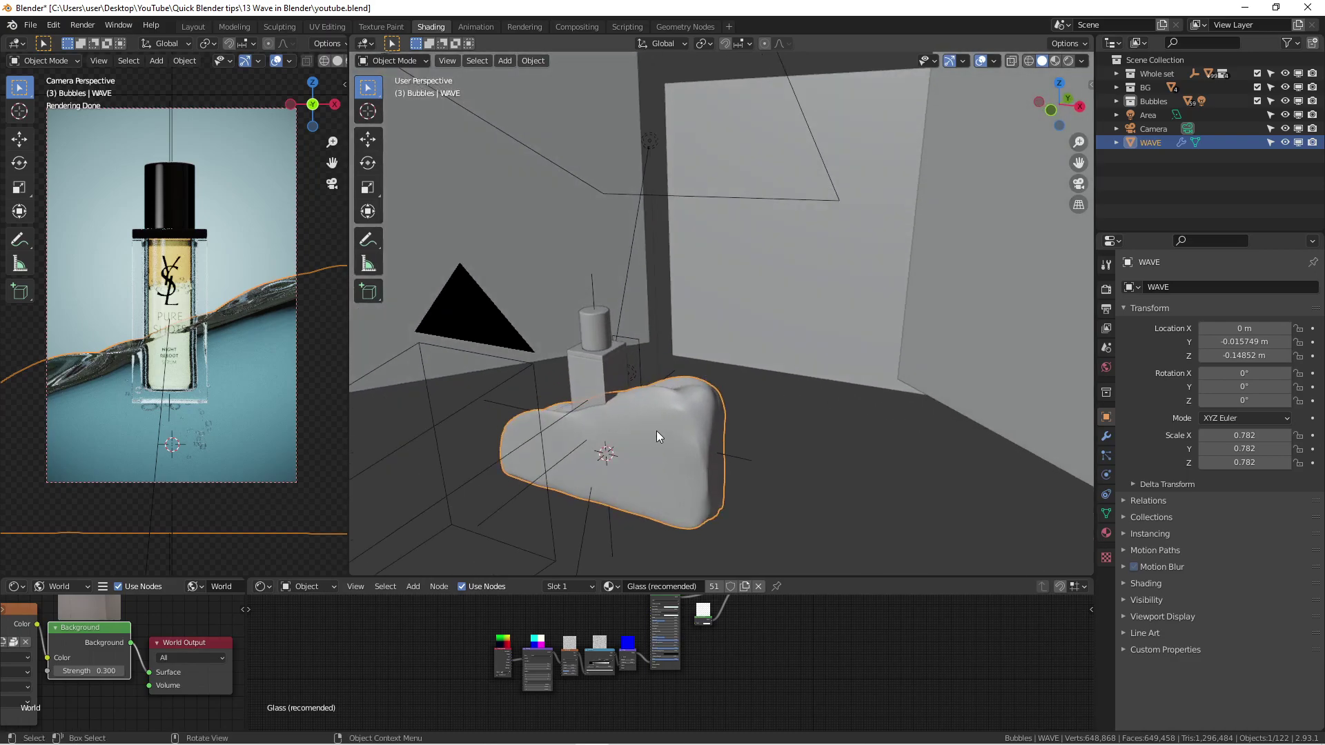
key(g)
right_click(752, 398)
middle_drag(756, 397, 794, 355)
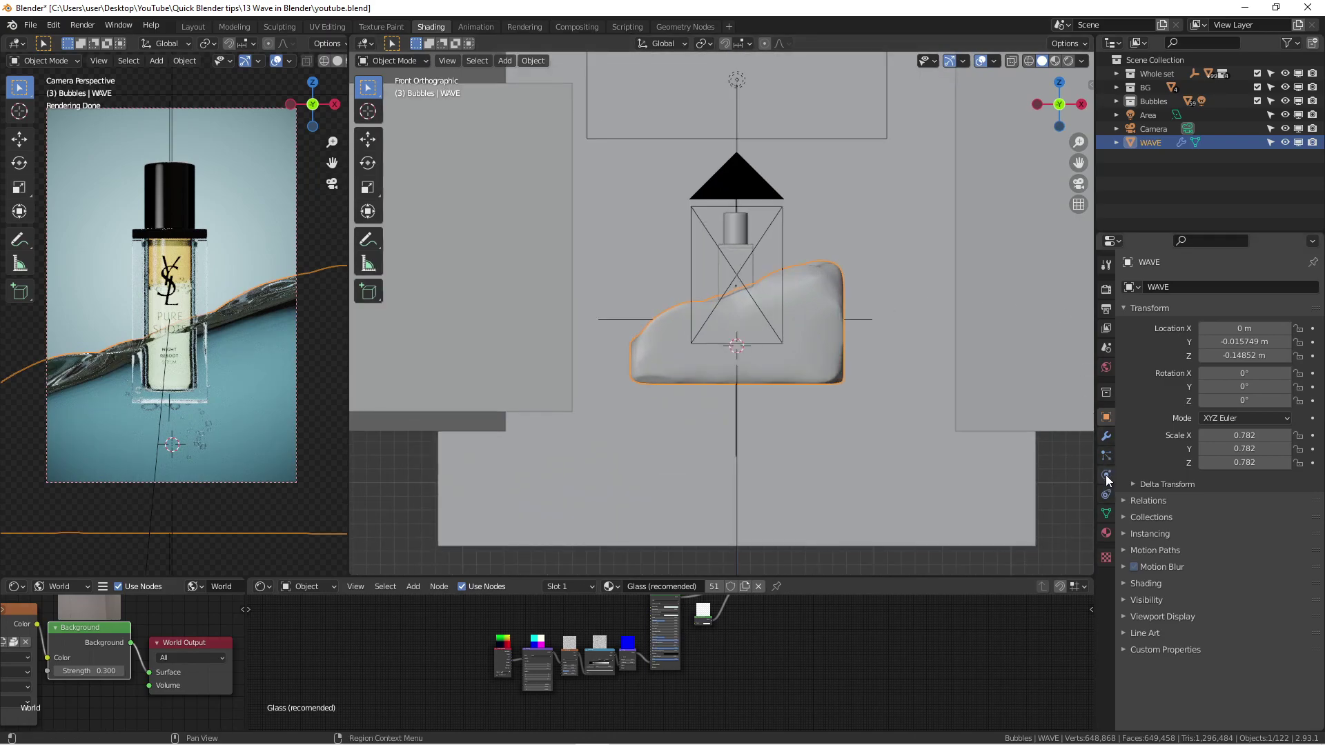
scroll(762, 290, up, 3)
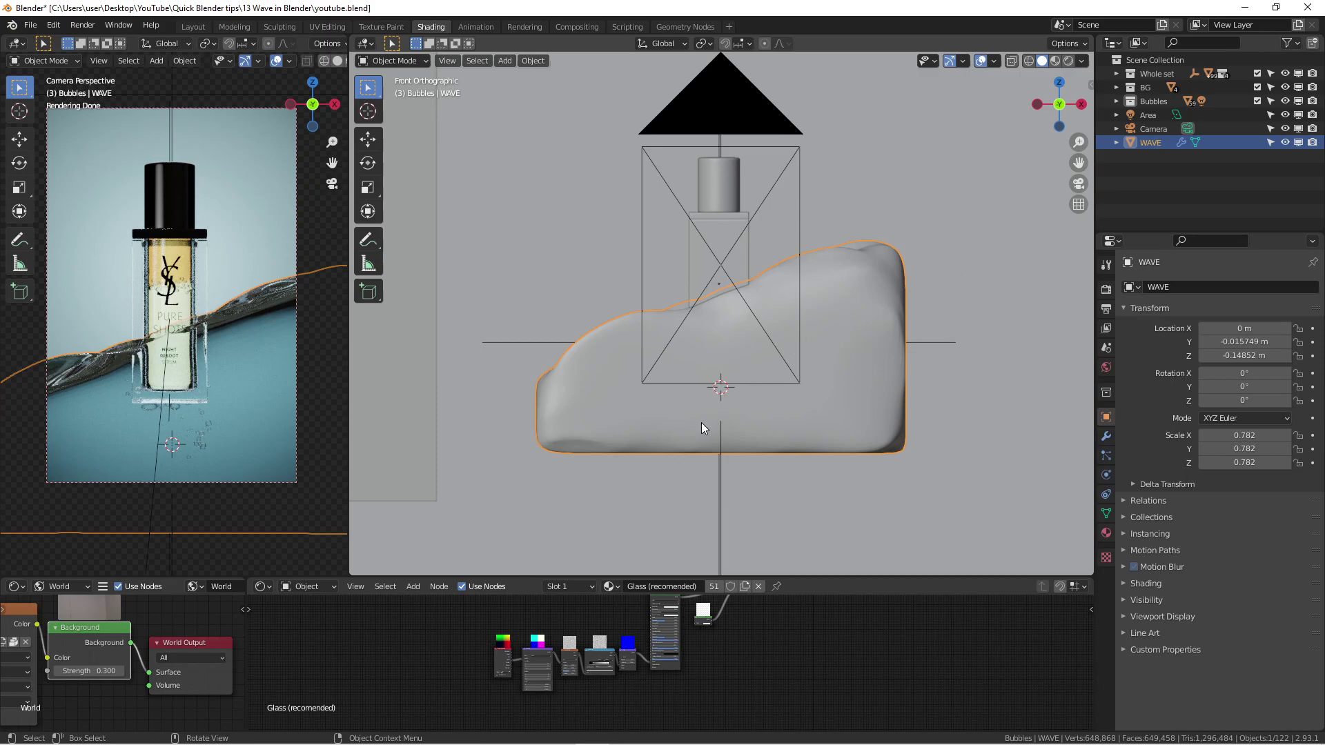
scroll(690, 439, down, 4)
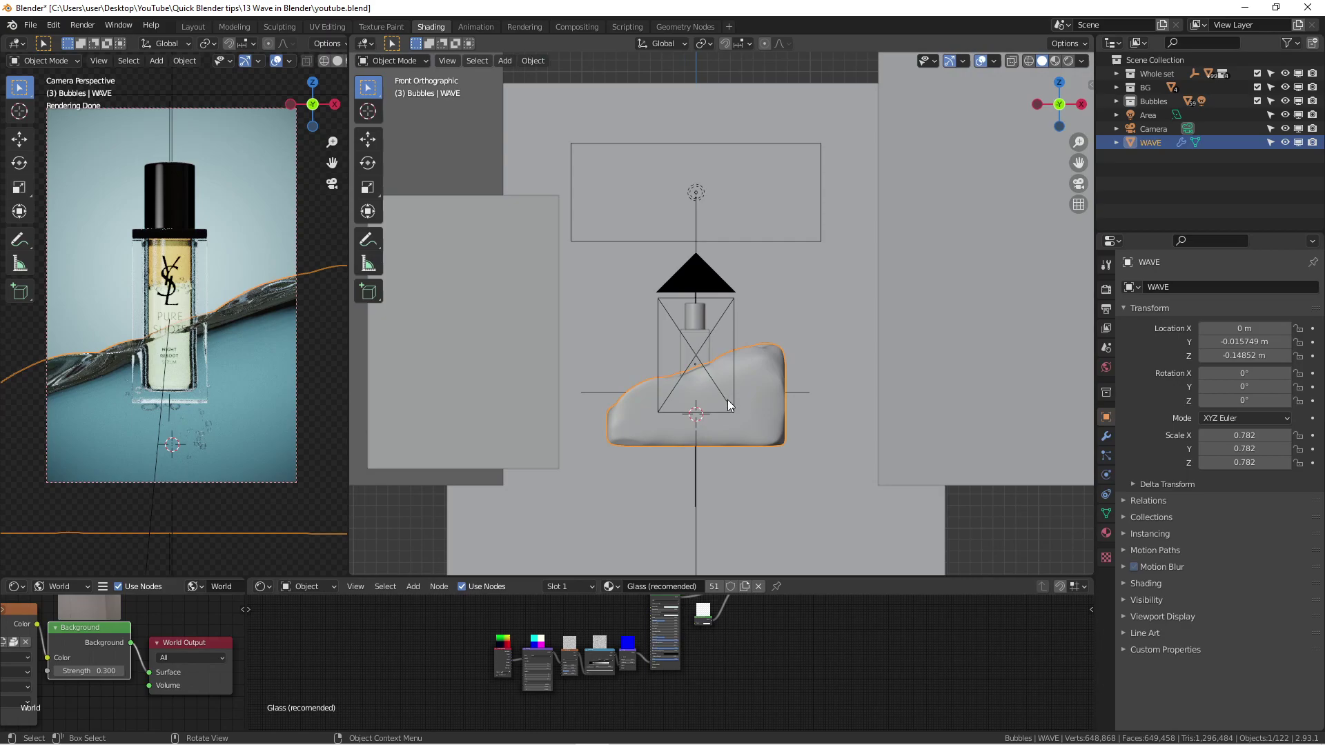
scroll(726, 398, up, 1)
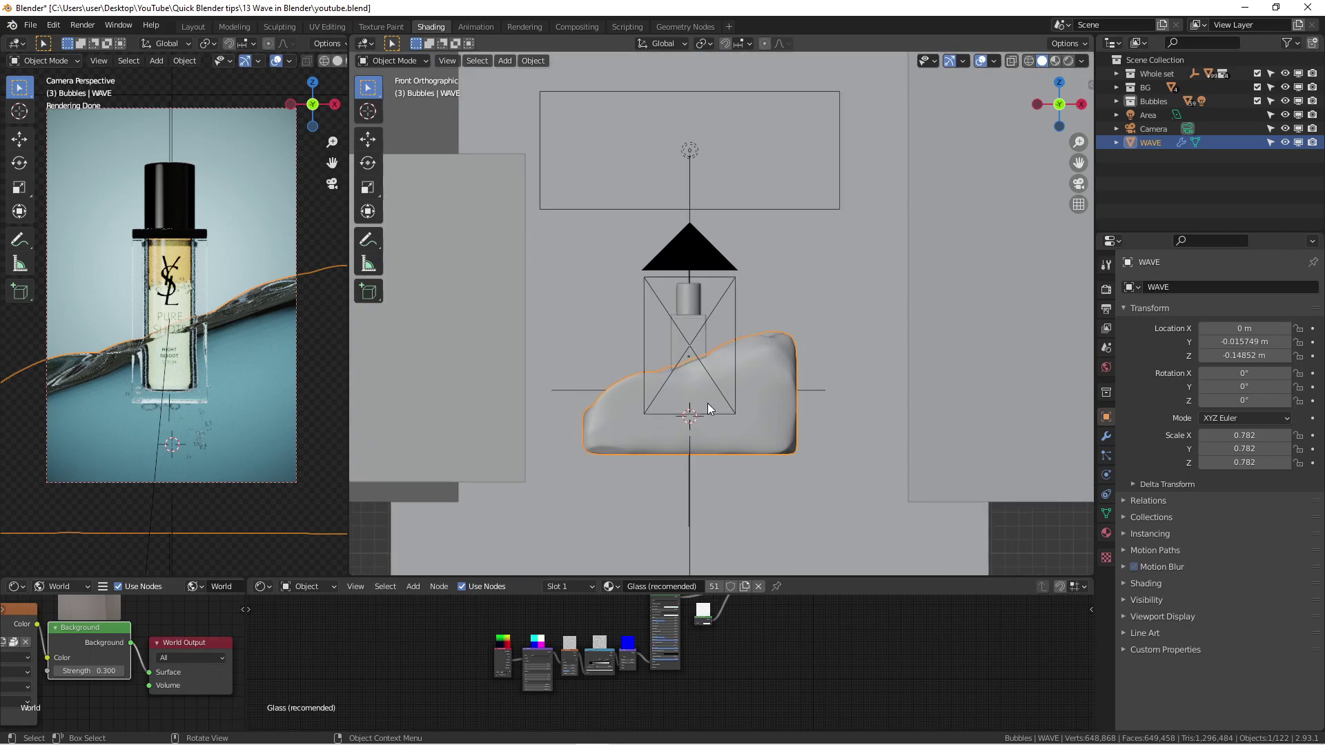
scroll(703, 396, up, 1)
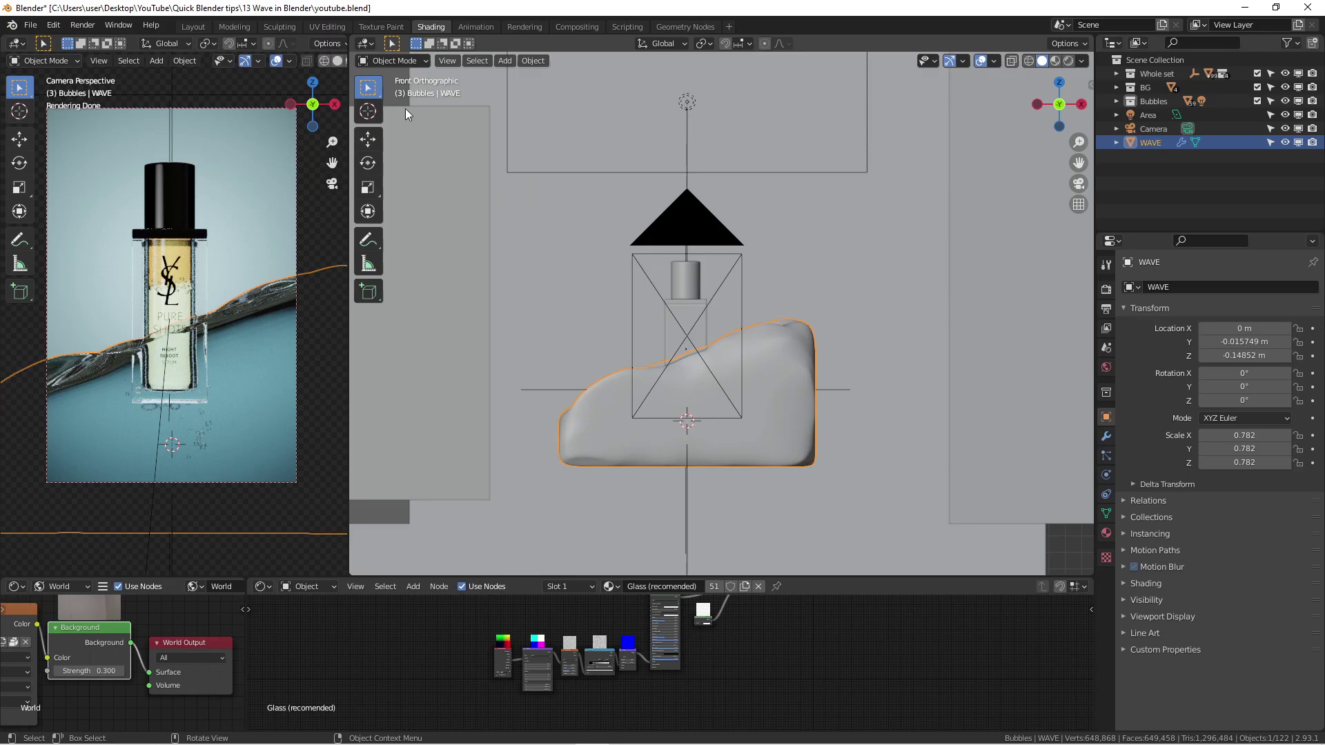
scroll(734, 390, up, 4)
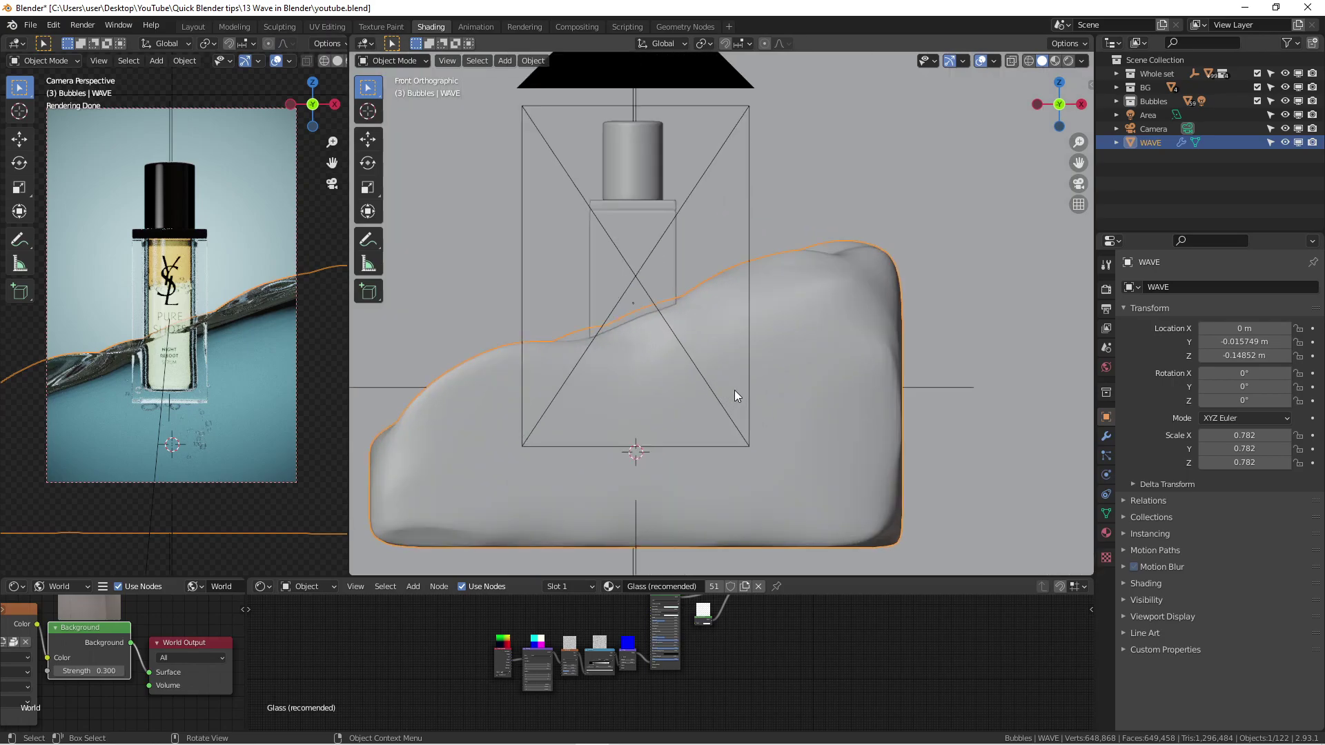
middle_drag(734, 391, 616, 515)
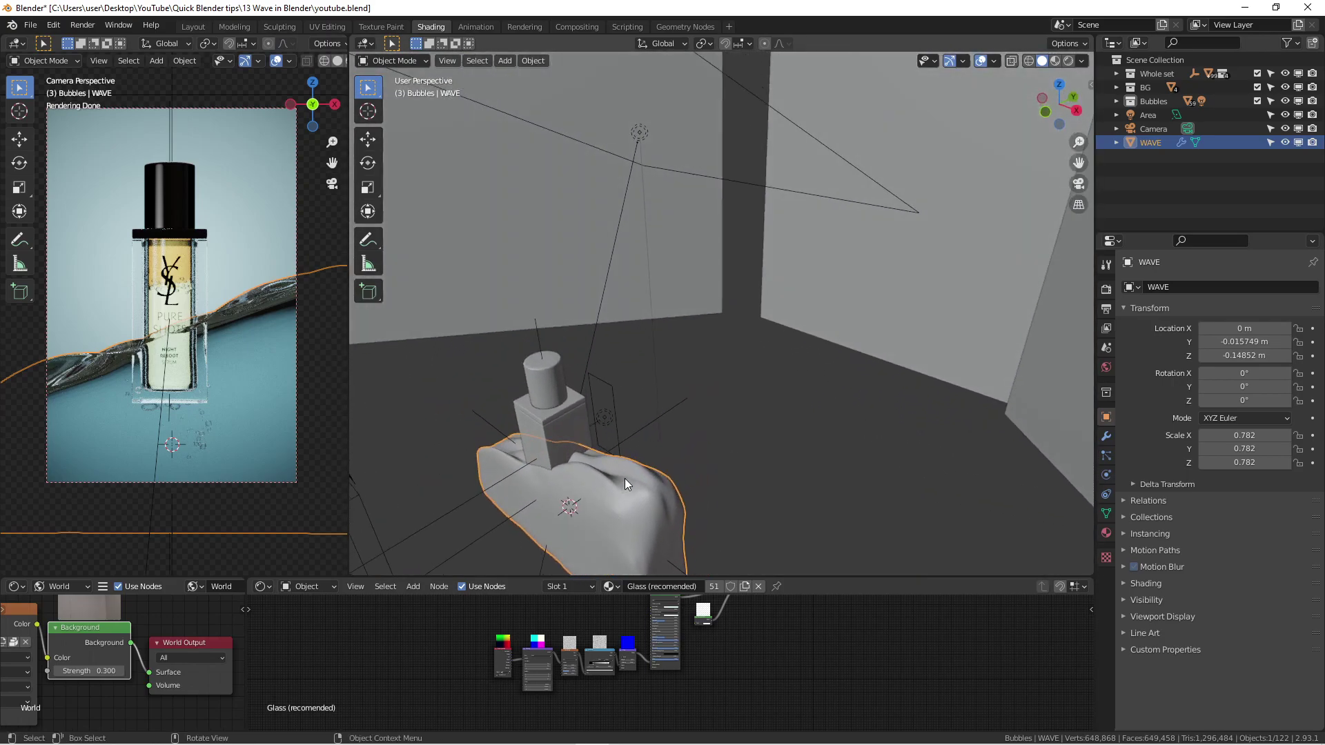
key(KP_1)
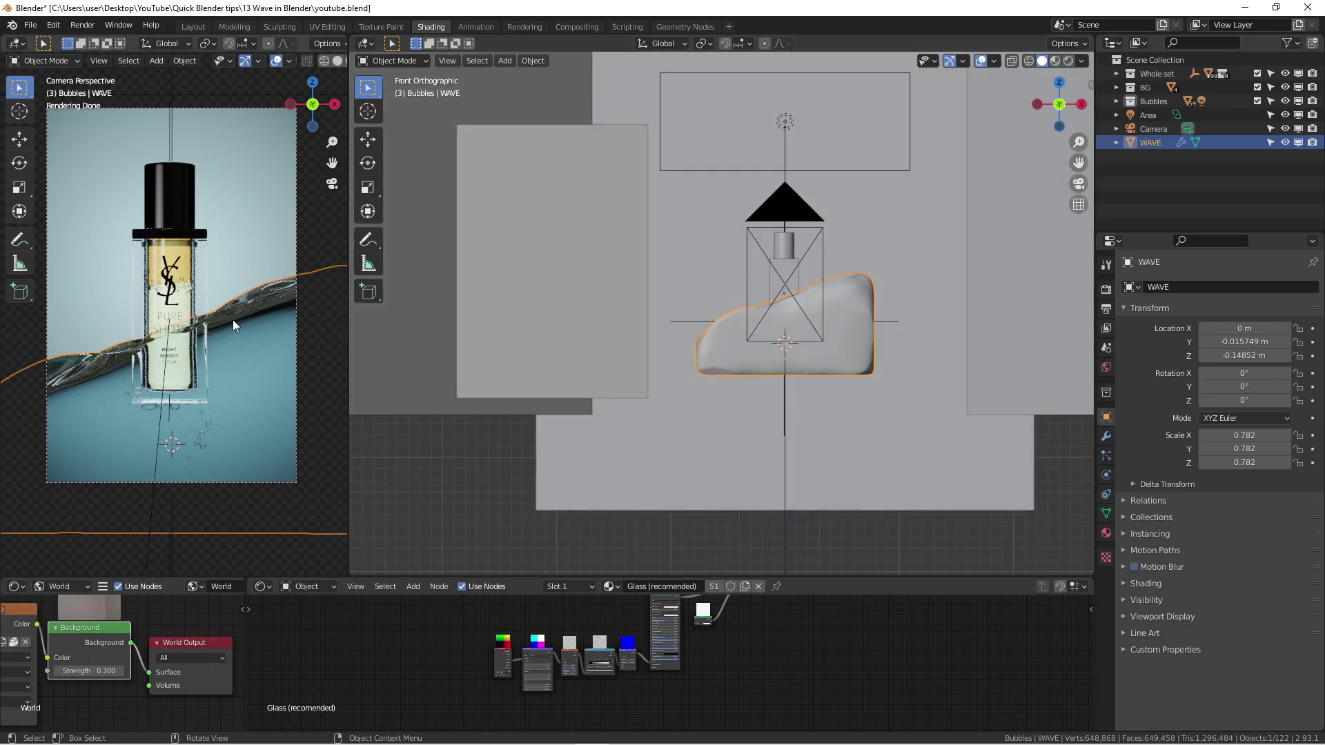
Add a cube mesh and scale it down uniformly to about 0.276.
scroll(805, 302, up, 1)
shift+middle_drag(812, 306, 606, 324)
ctrl+scroll(690, 324, down, 2)
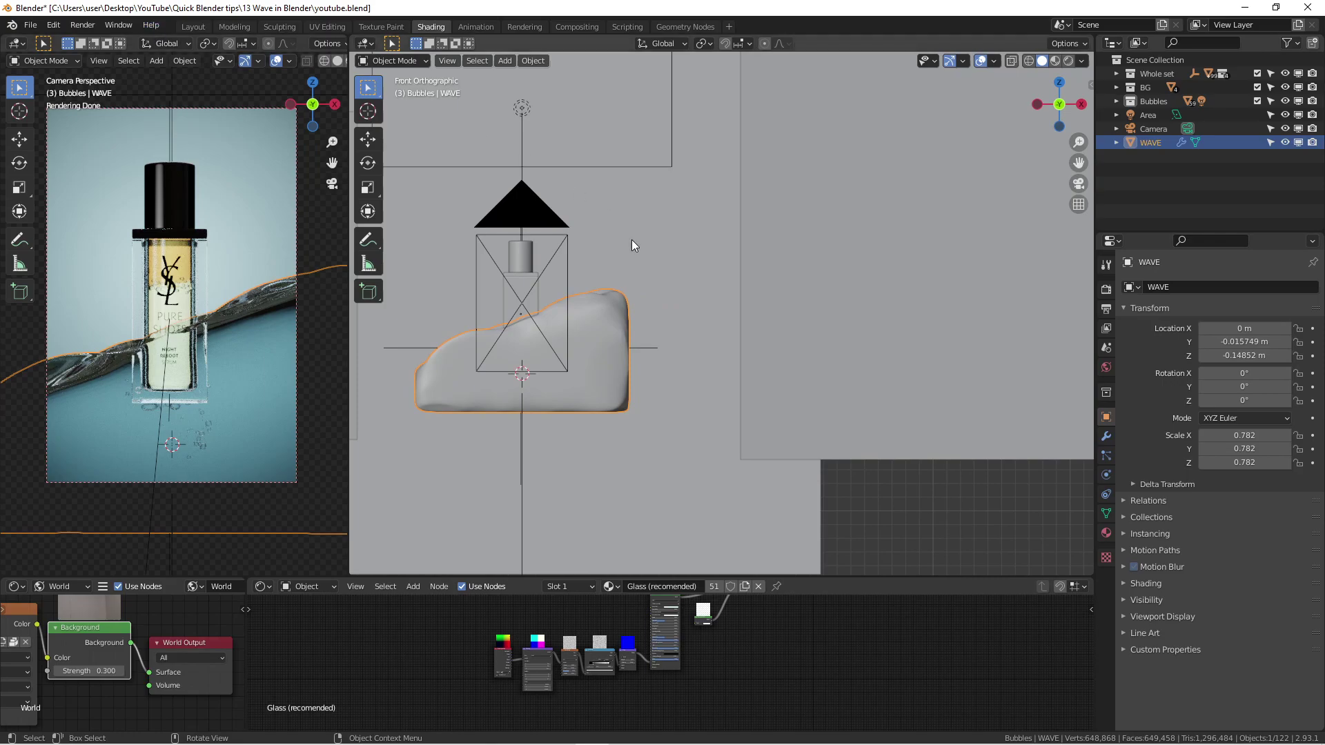
shift+middle_drag(633, 240, 761, 242)
shift+middle_drag(730, 287, 760, 272)
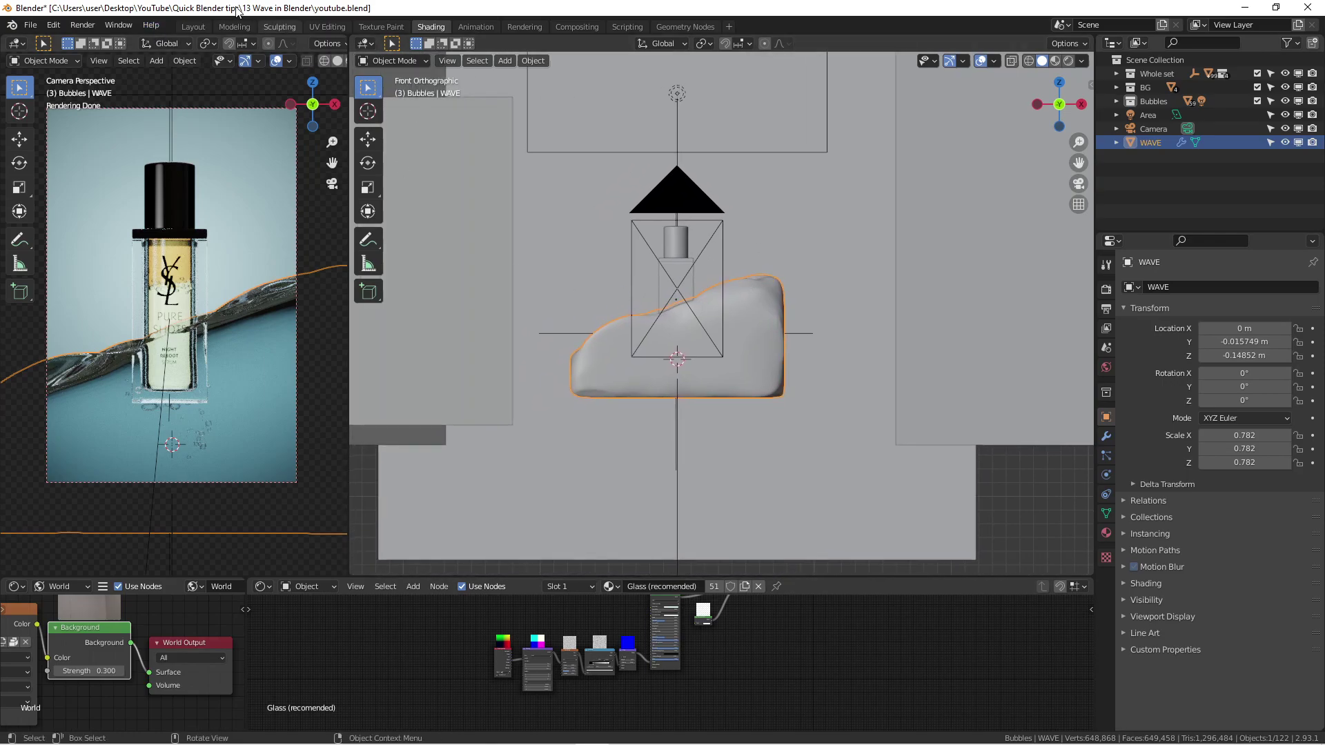
key(shift+a)
mouse_move(738, 257)
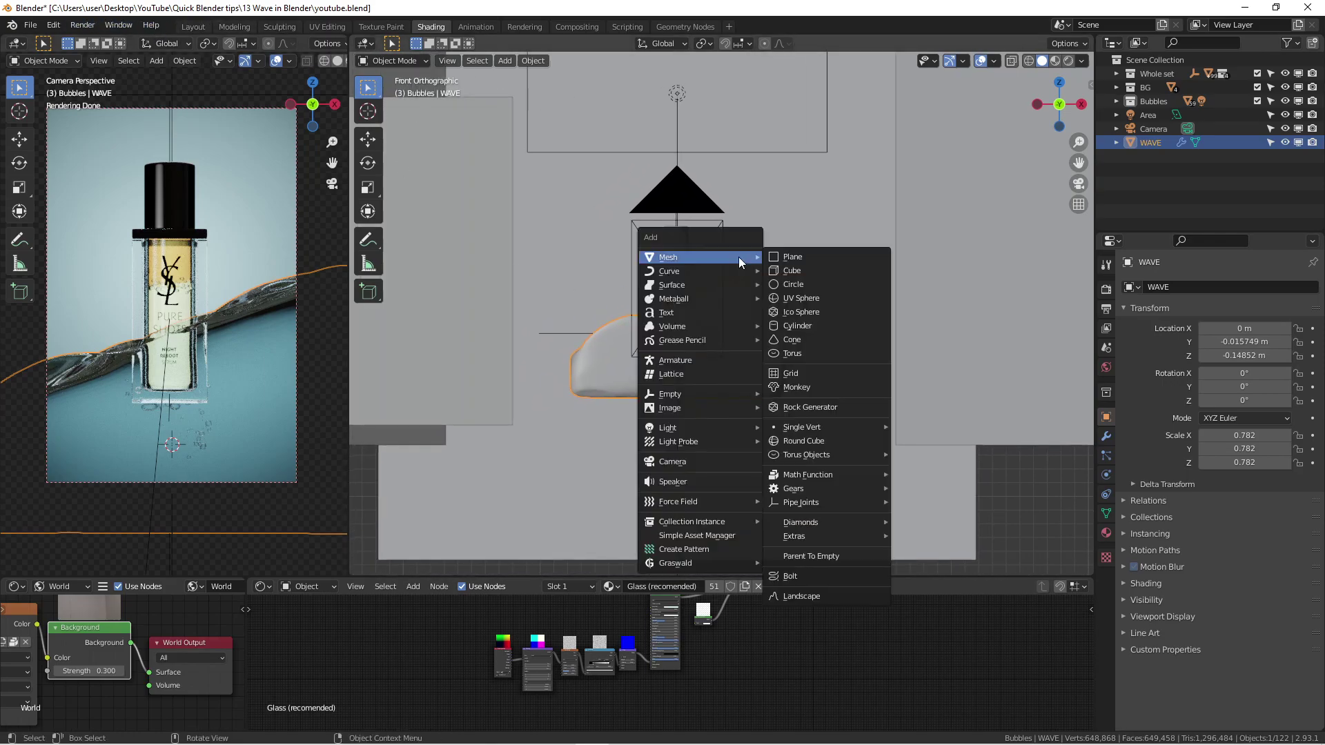
click(809, 271)
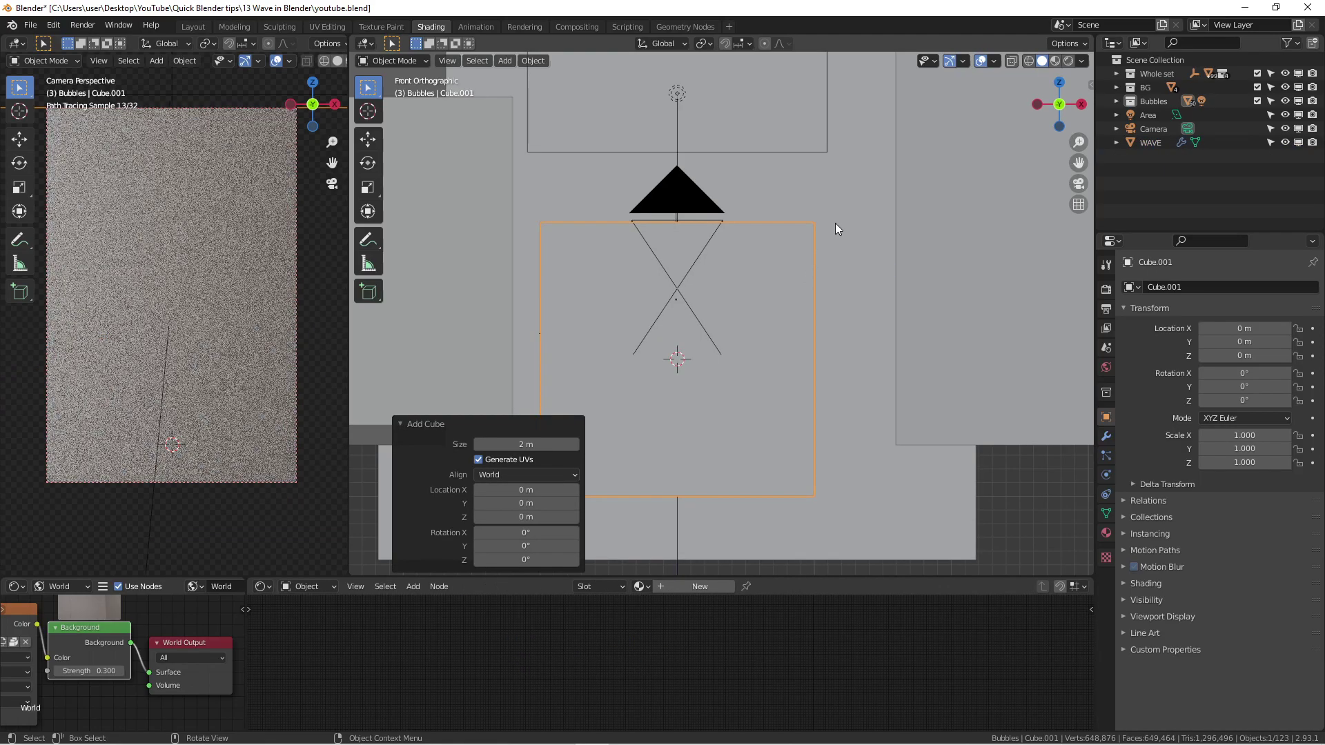
key(s)
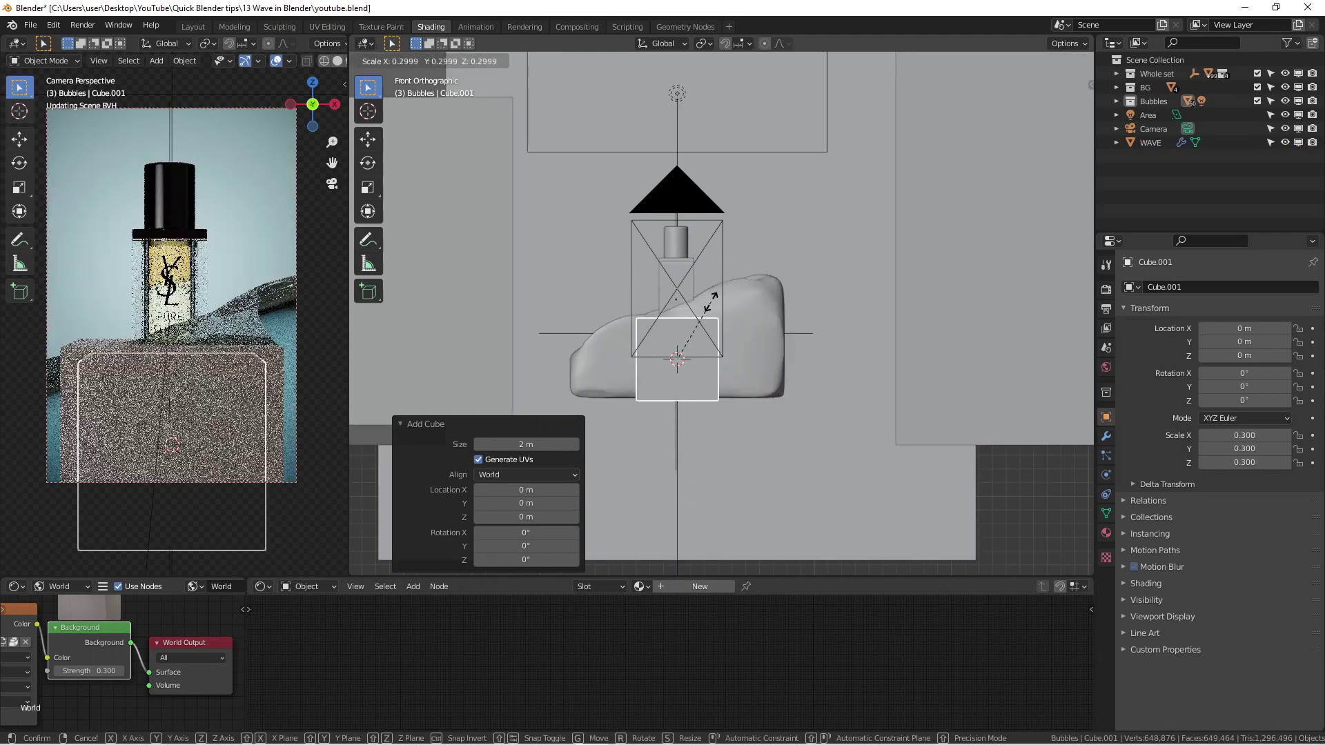
click(686, 407)
Move the cube about 1.8 m along X, clear of the WAVE object, and enlarge it to a scale of about 0.617.
key(g)
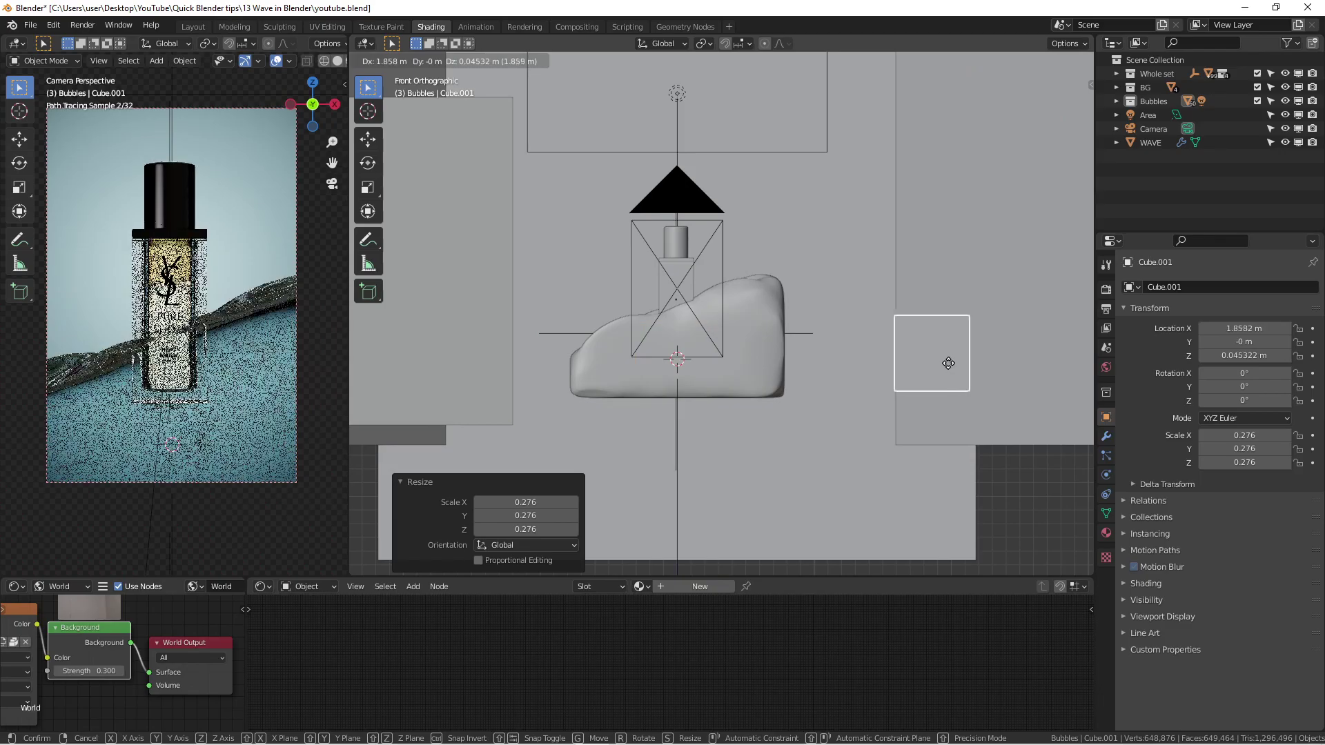
click(937, 366)
scroll(937, 366, down, 3)
shift+middle_drag(824, 373, 664, 392)
scroll(664, 391, up, 2)
scroll(664, 392, up, 1)
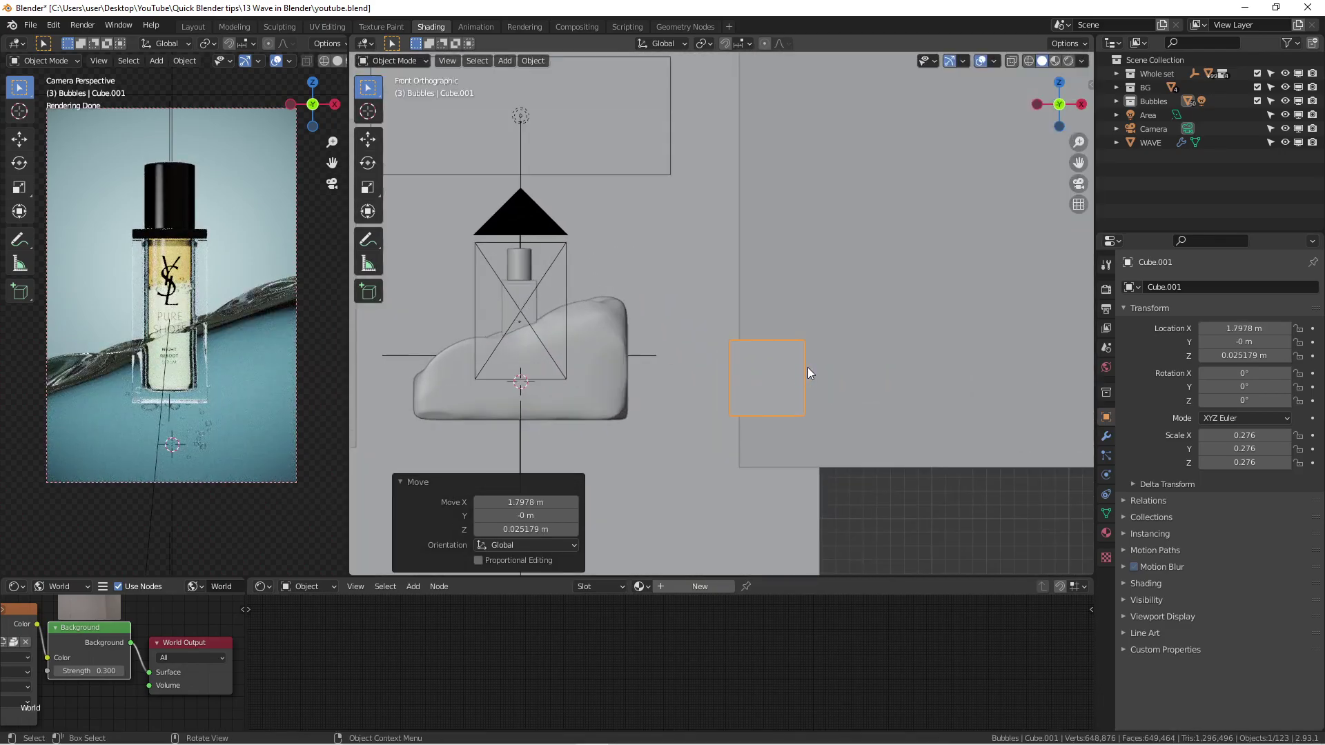
key(s)
click(889, 367)
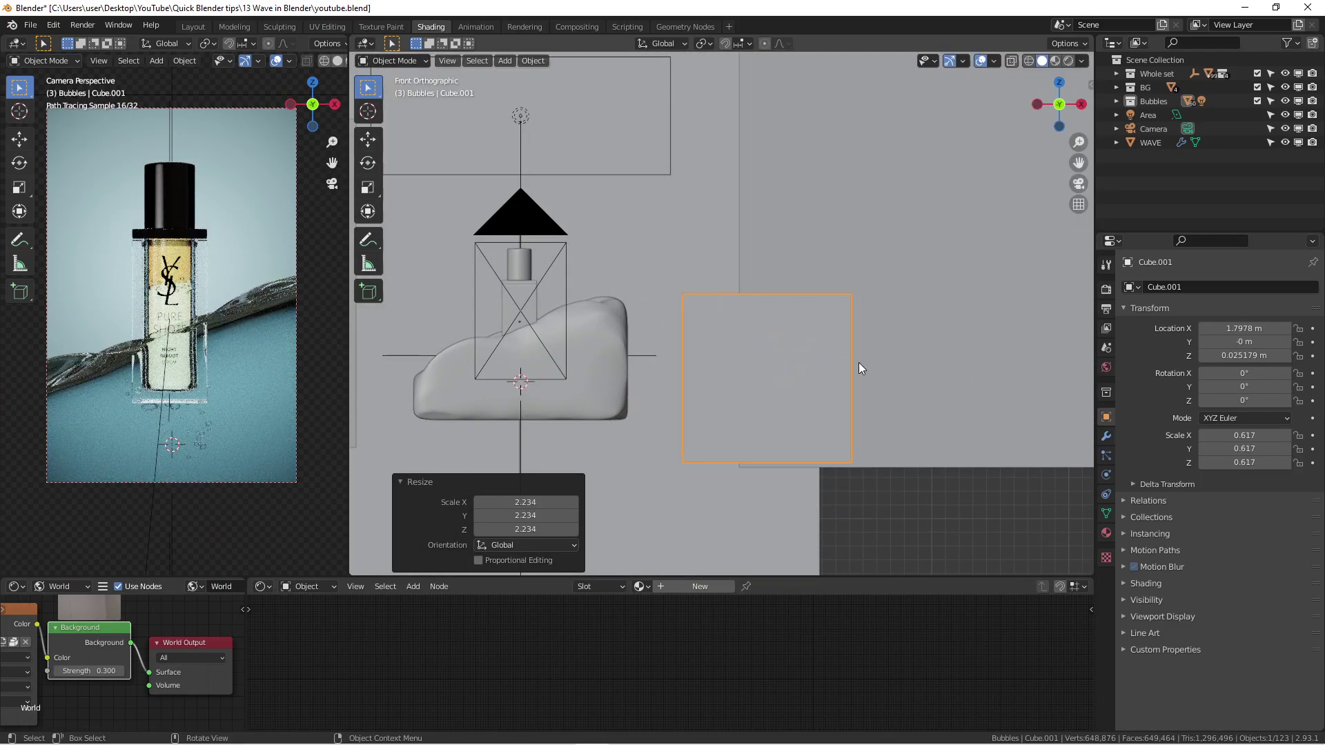
Lower the cube's upper edge nearest the WAVE object by about 0.46 m along Z to form a sloped top.
key(Tab)
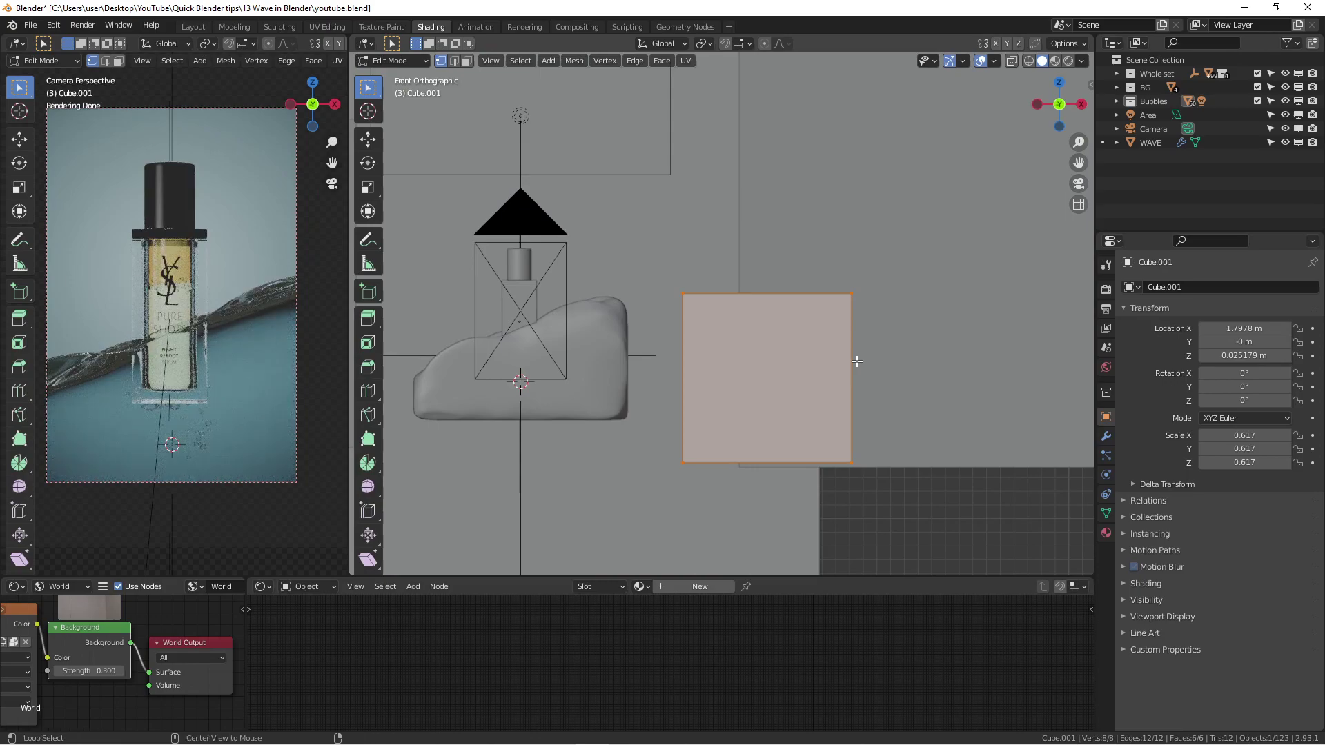
key(alt+z)
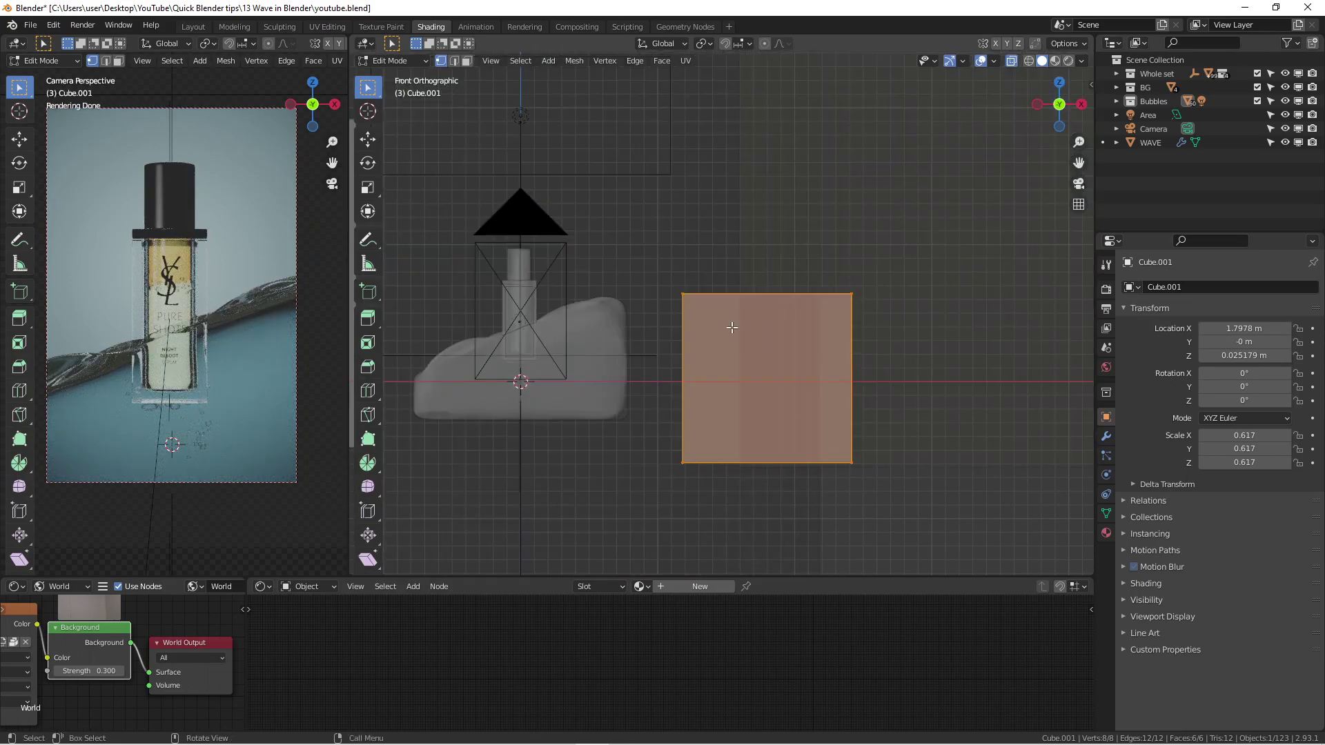
drag(665, 278, 691, 304)
scroll(691, 304, up, 2)
key(g)
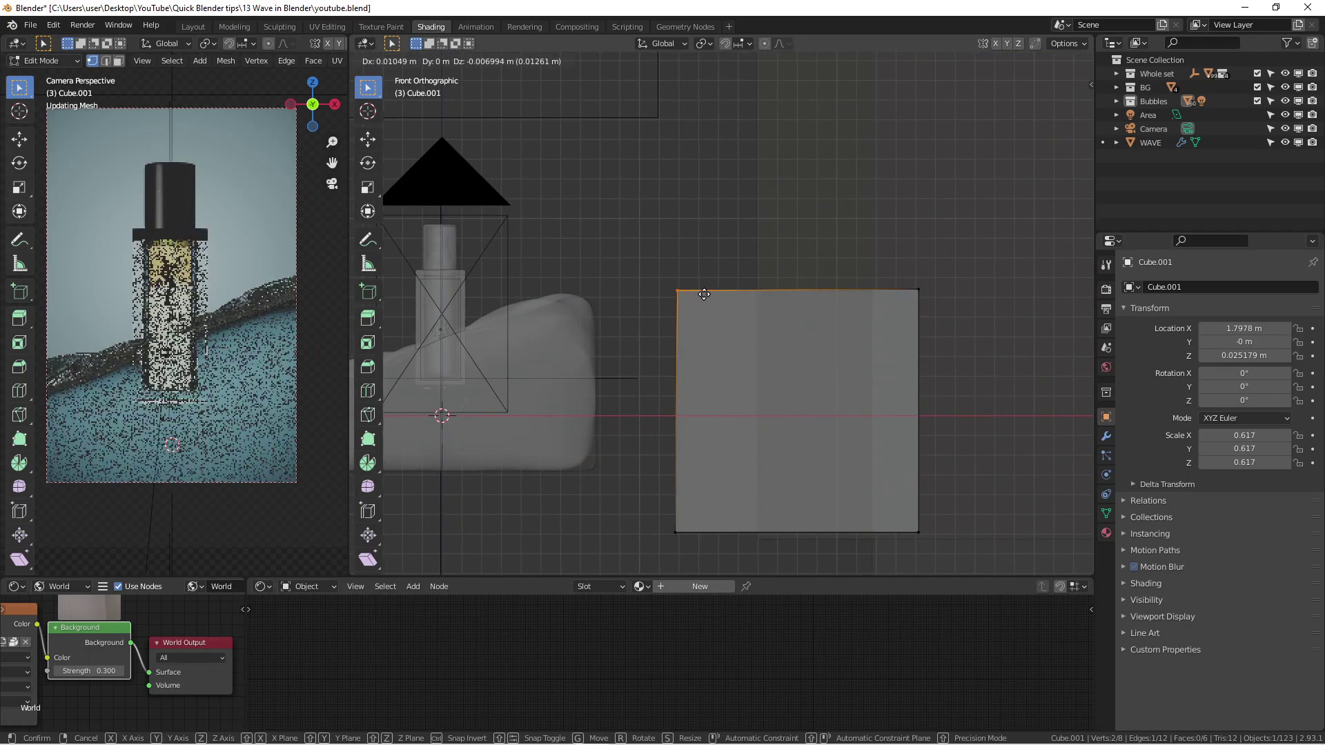
key(z)
click(705, 383)
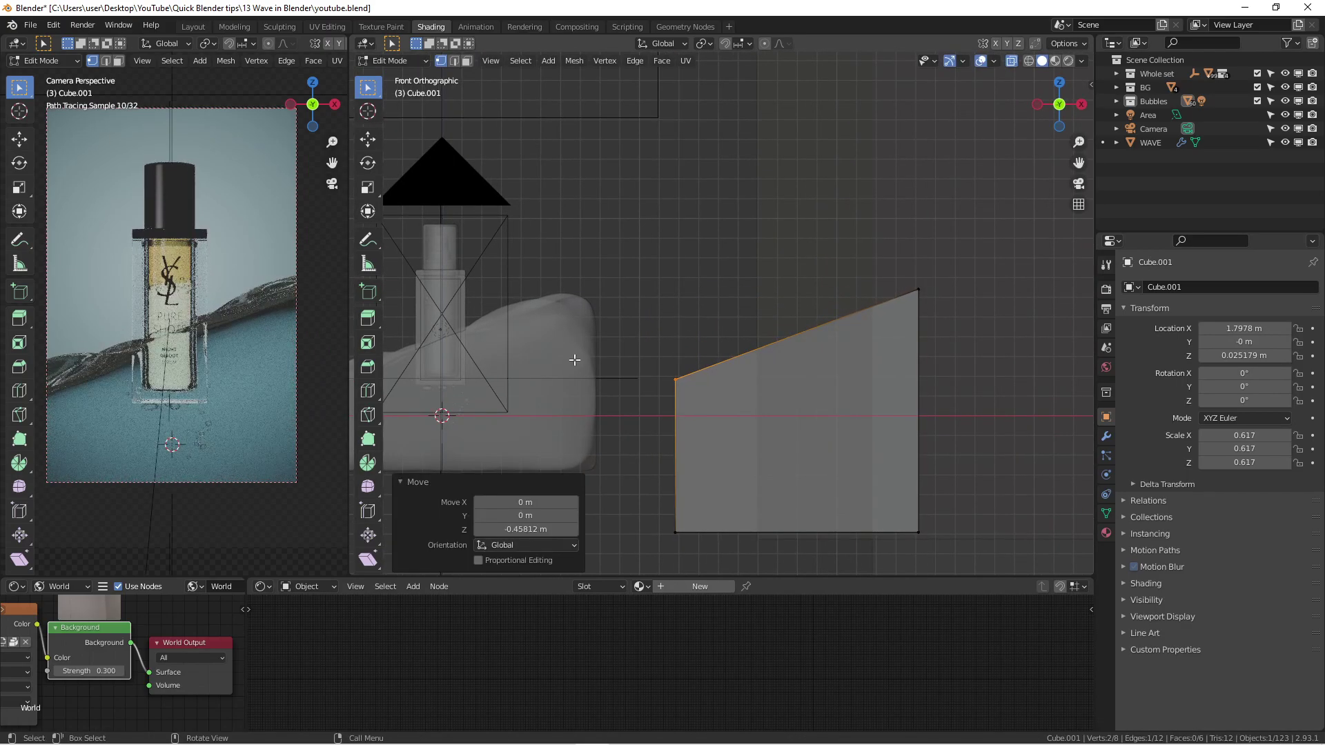
scroll(636, 325, down, 3)
key(Tab)
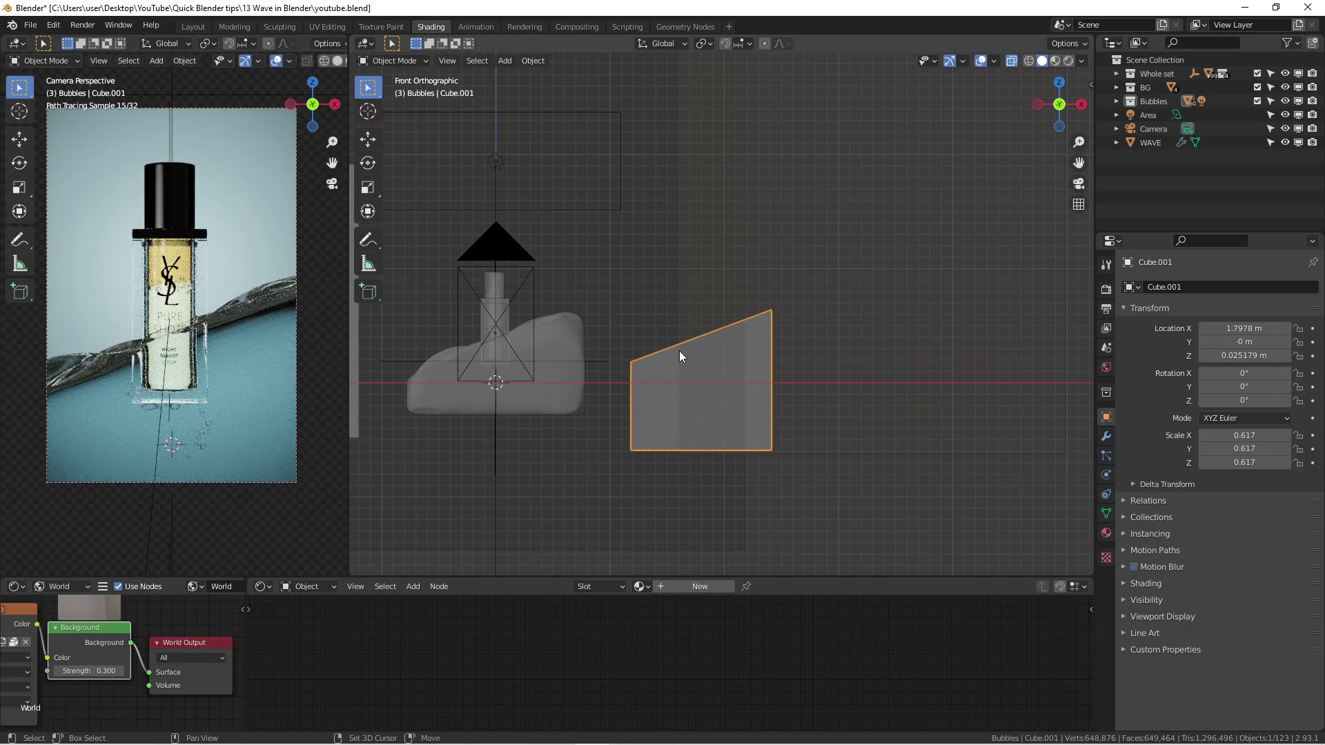
Switch the sloped cube to Sculpt Mode.
shift+middle_drag(695, 344, 762, 331)
scroll(741, 297, up, 4)
scroll(773, 359, down, 5)
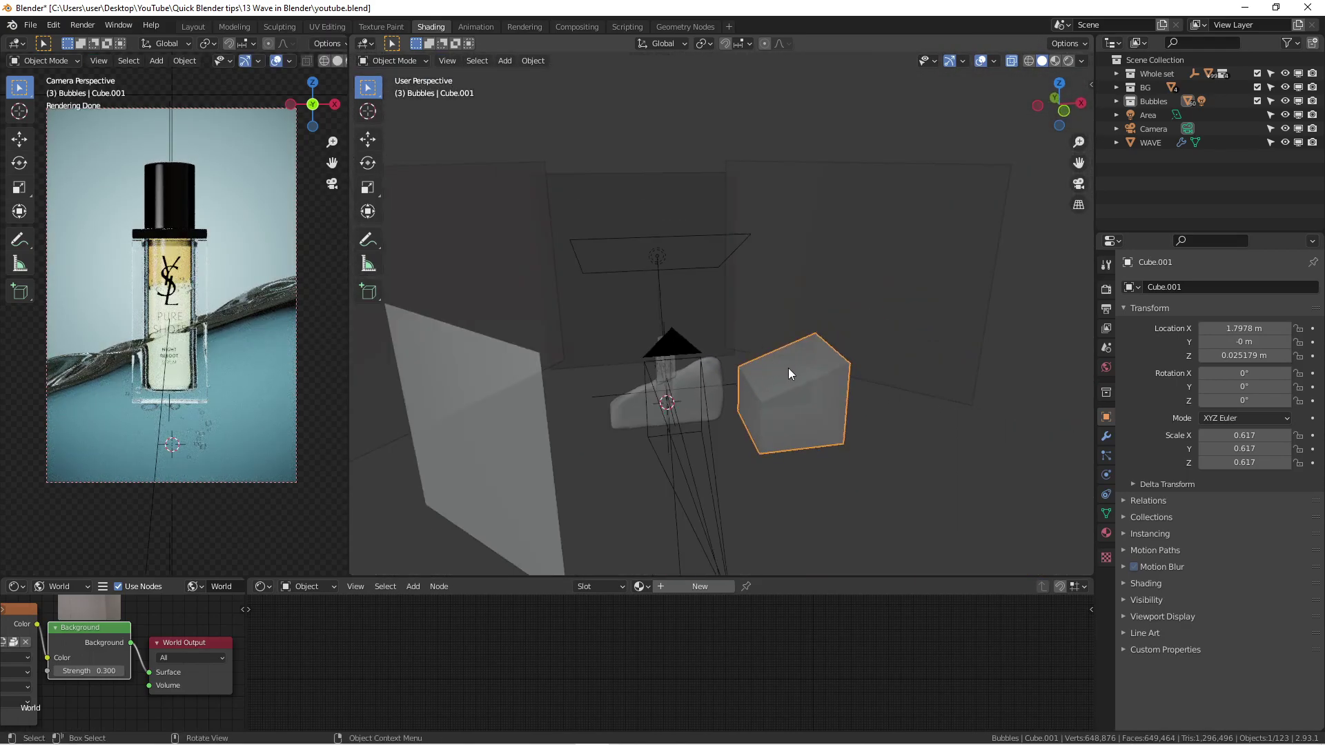
middle_drag(816, 372, 610, 317)
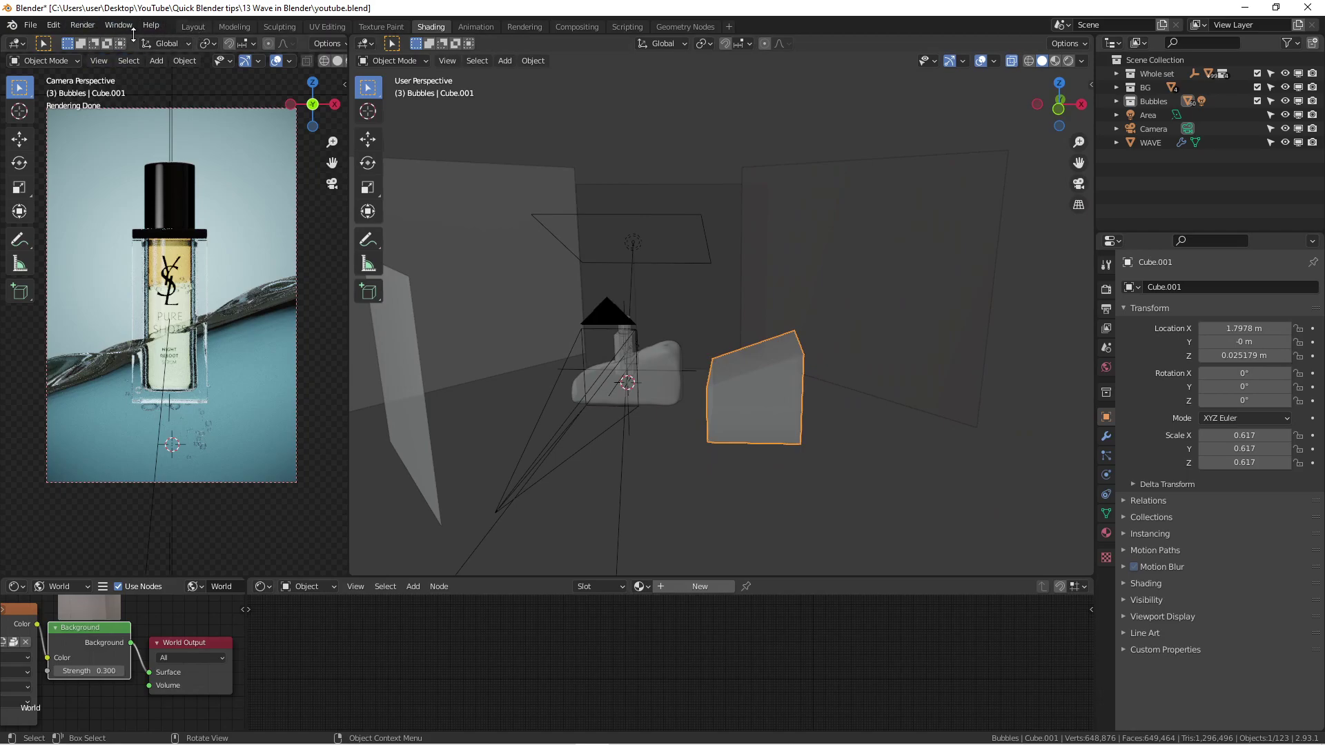
click(392, 61)
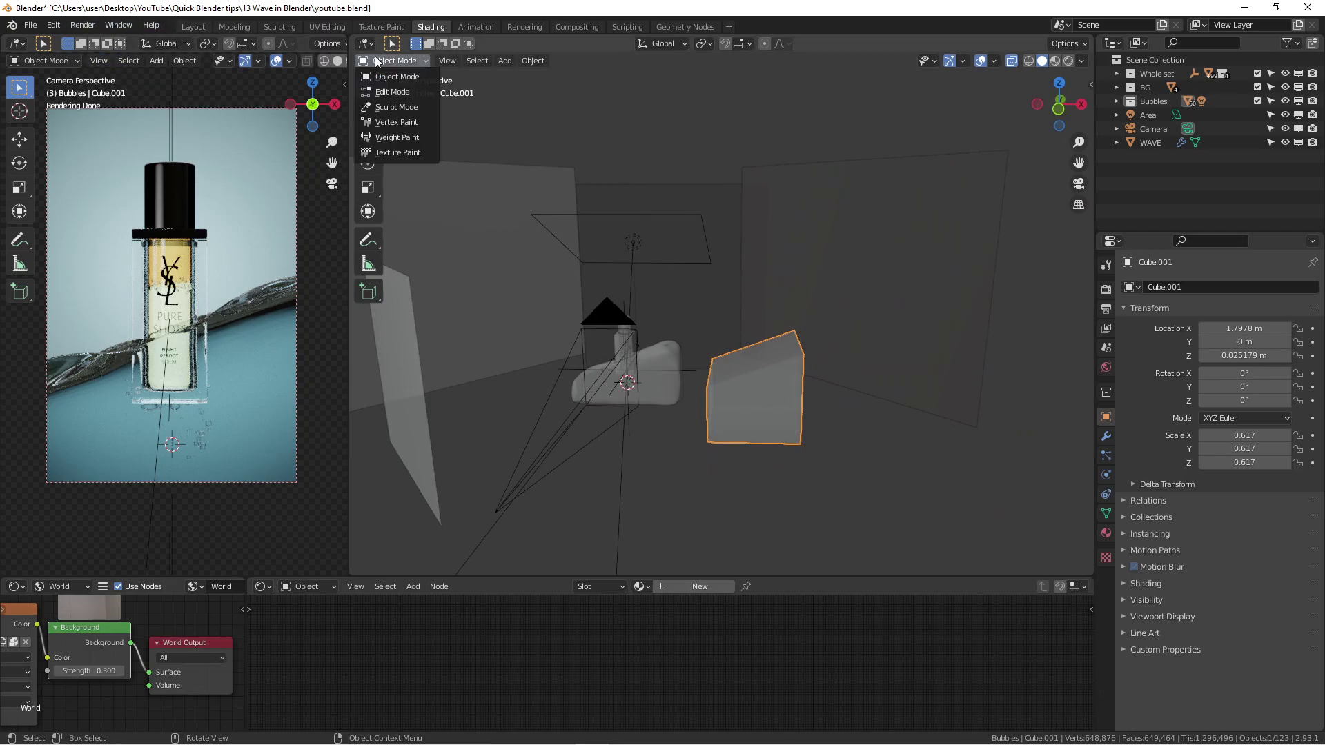
click(417, 108)
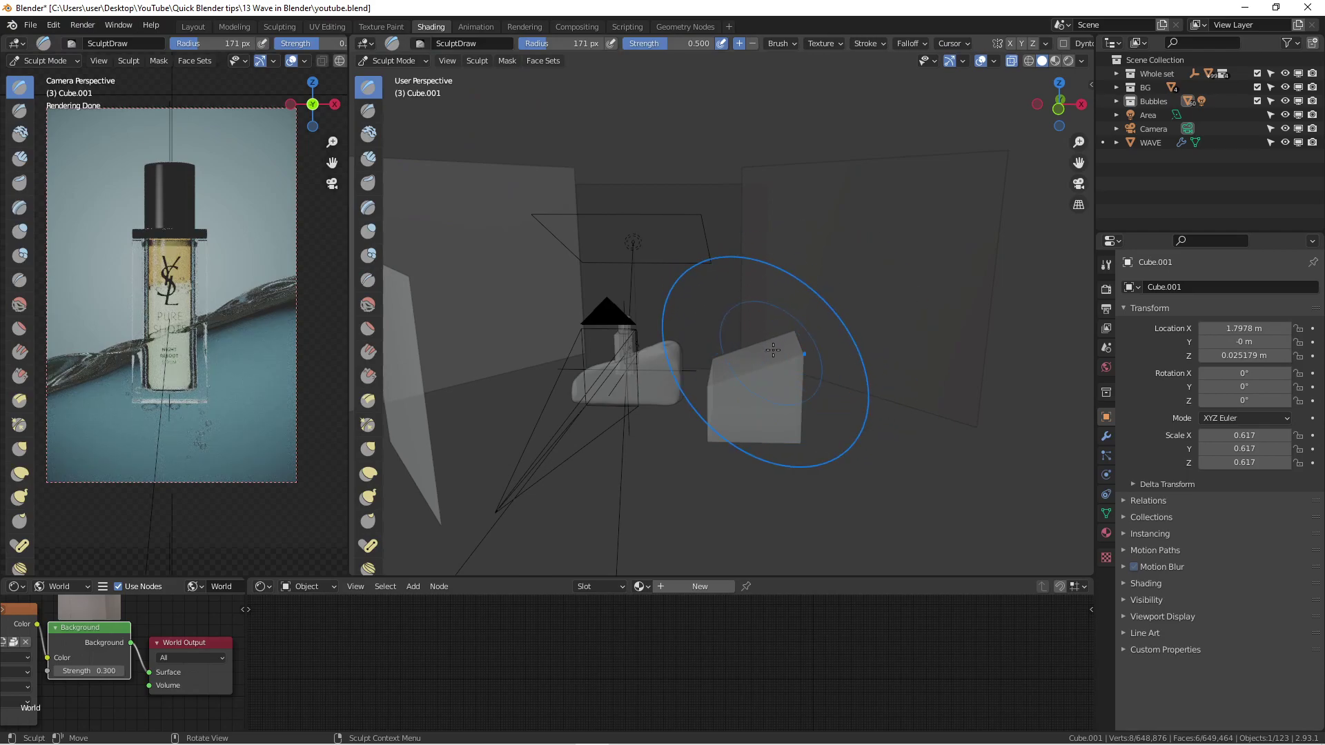
scroll(773, 350, up, 2)
scroll(773, 350, up, 2)
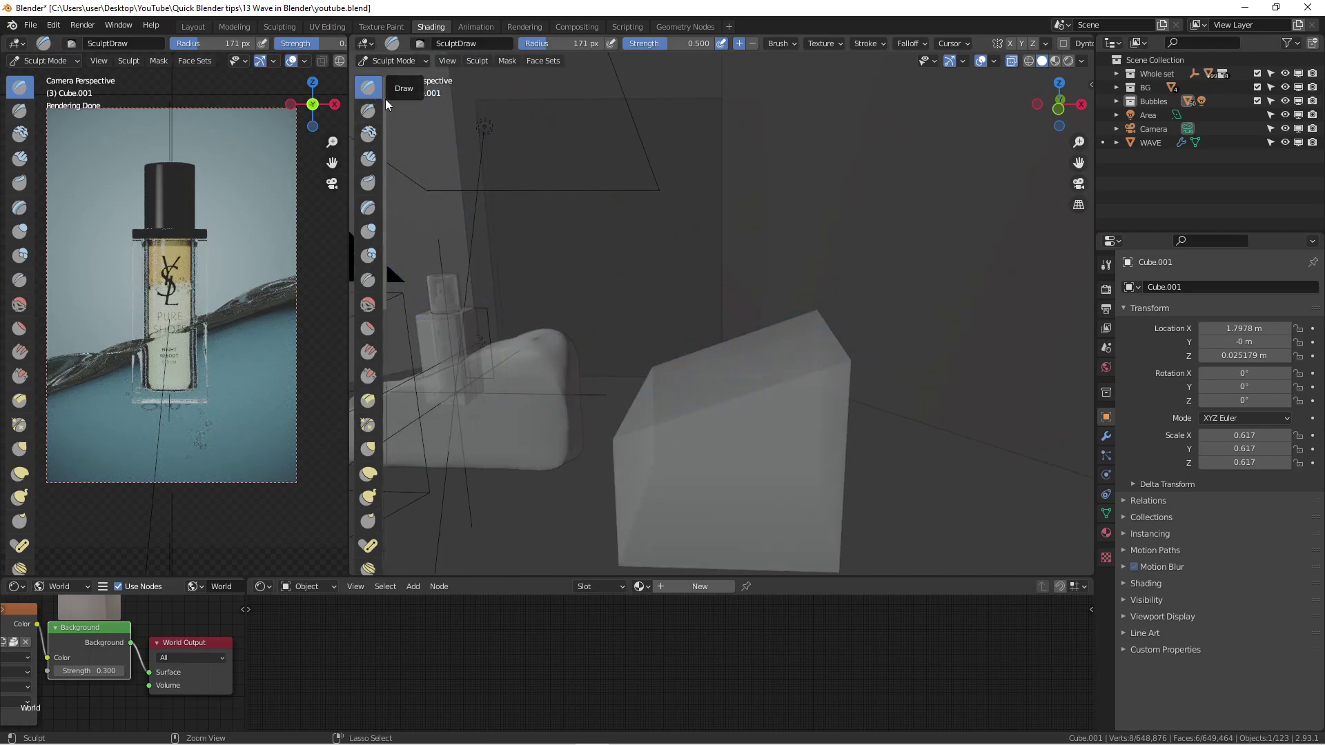
Maximize the 3D viewport and widen the sculpt toolbar so the brush names are readable.
key(ctrl+space)
scroll(662, 386, down, 3)
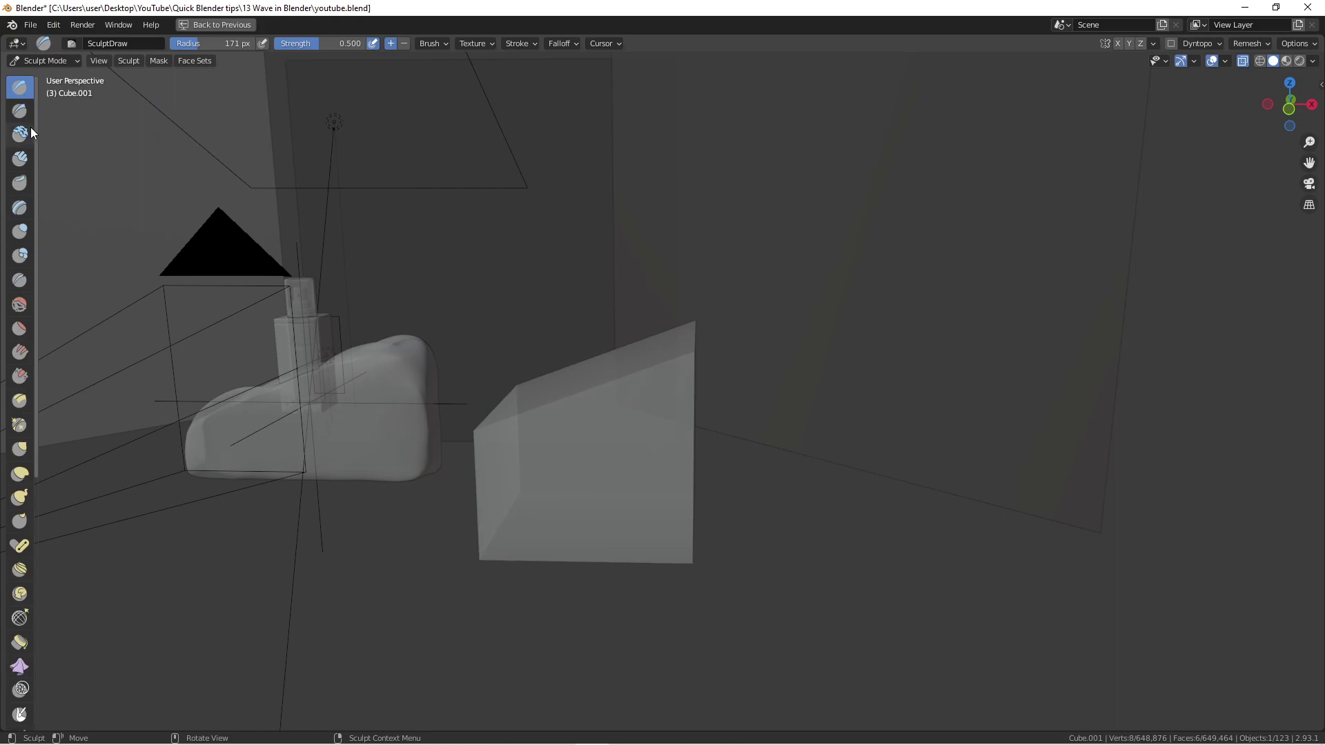
drag(38, 127, 166, 127)
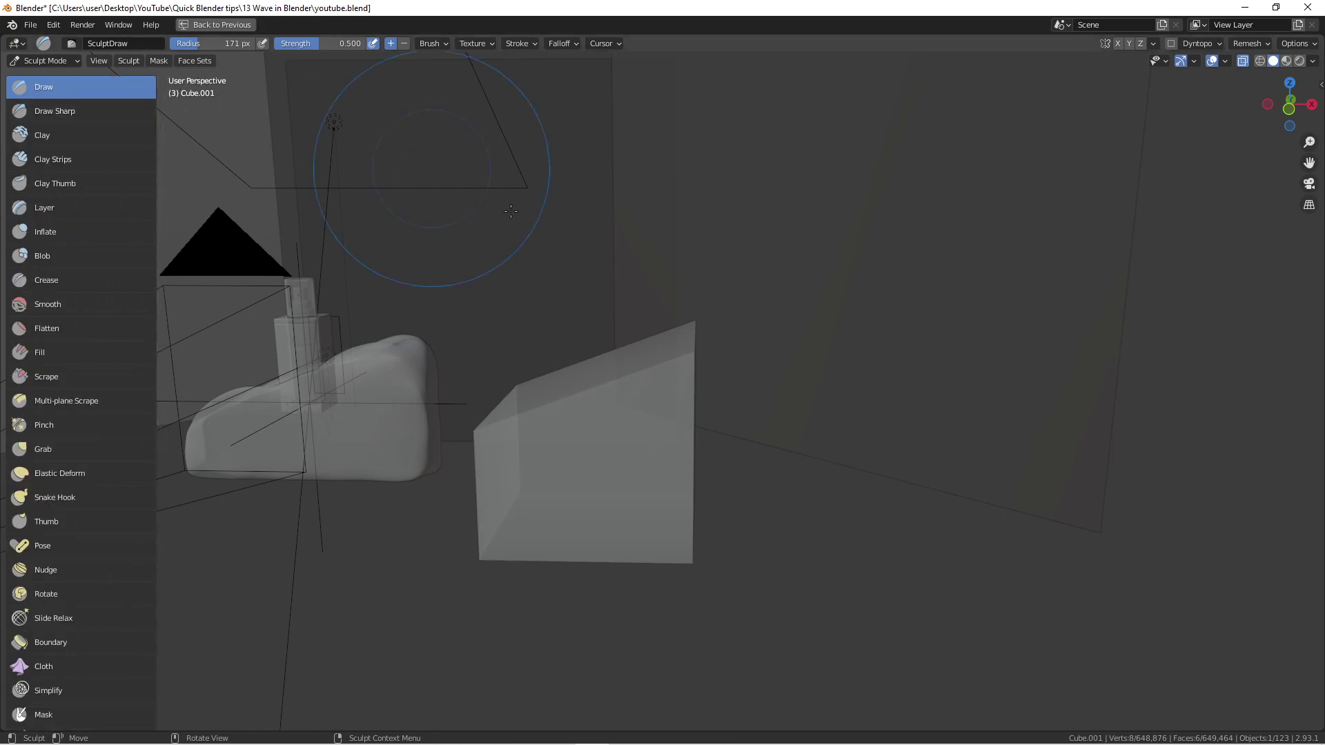
Inspect the sloped cube's geometry in Edit Mode by selecting its individual corner vertices.
mouse_move(586, 346)
middle_down()
mouse_move(673, 356)
mouse_move(825, 473)
middle_up()
scroll(826, 437, up, 2)
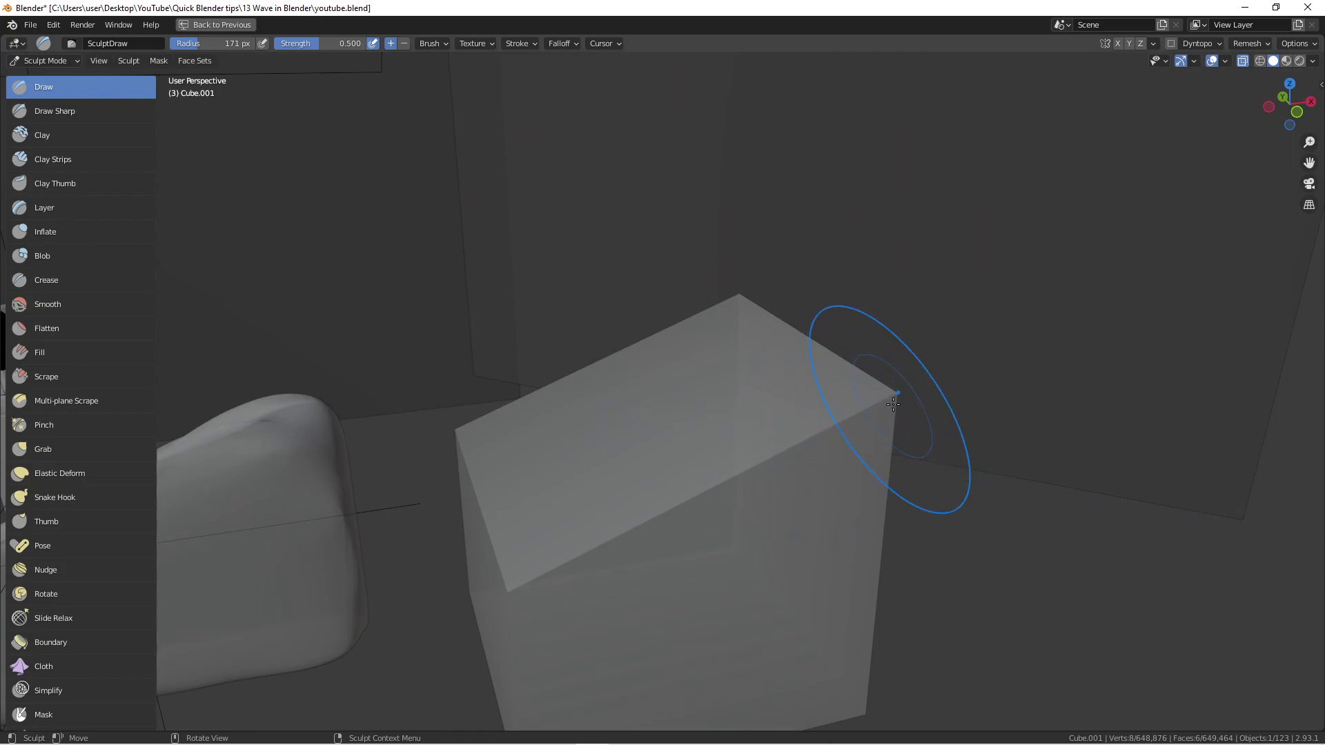
scroll(712, 428, down, 3)
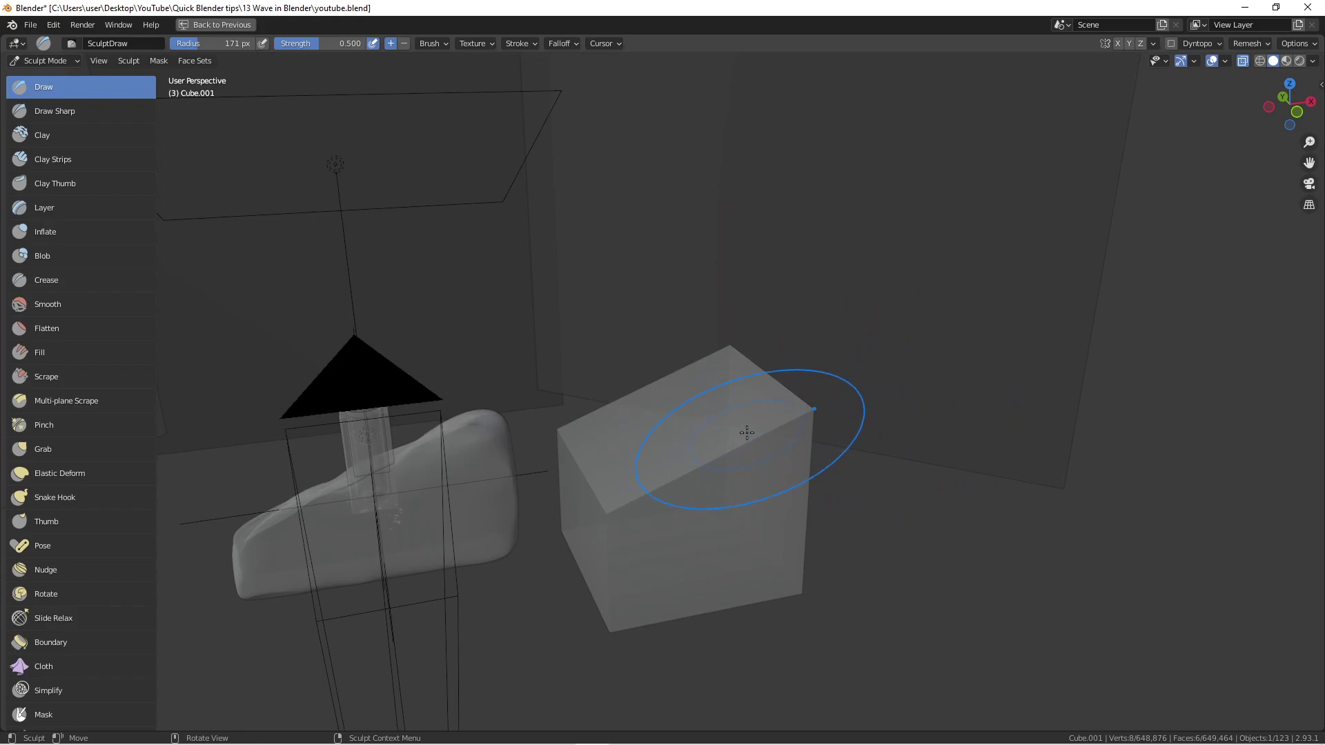
key(Tab)
mouse_move(649, 442)
middle_down()
mouse_move(582, 414)
mouse_move(654, 349)
middle_up()
drag(708, 267, 793, 323)
drag(720, 508, 794, 574)
drag(701, 465, 747, 519)
scroll(481, 538, down, 3)
middle_drag(481, 537, 514, 540)
drag(580, 551, 610, 563)
scroll(616, 591, up, 5)
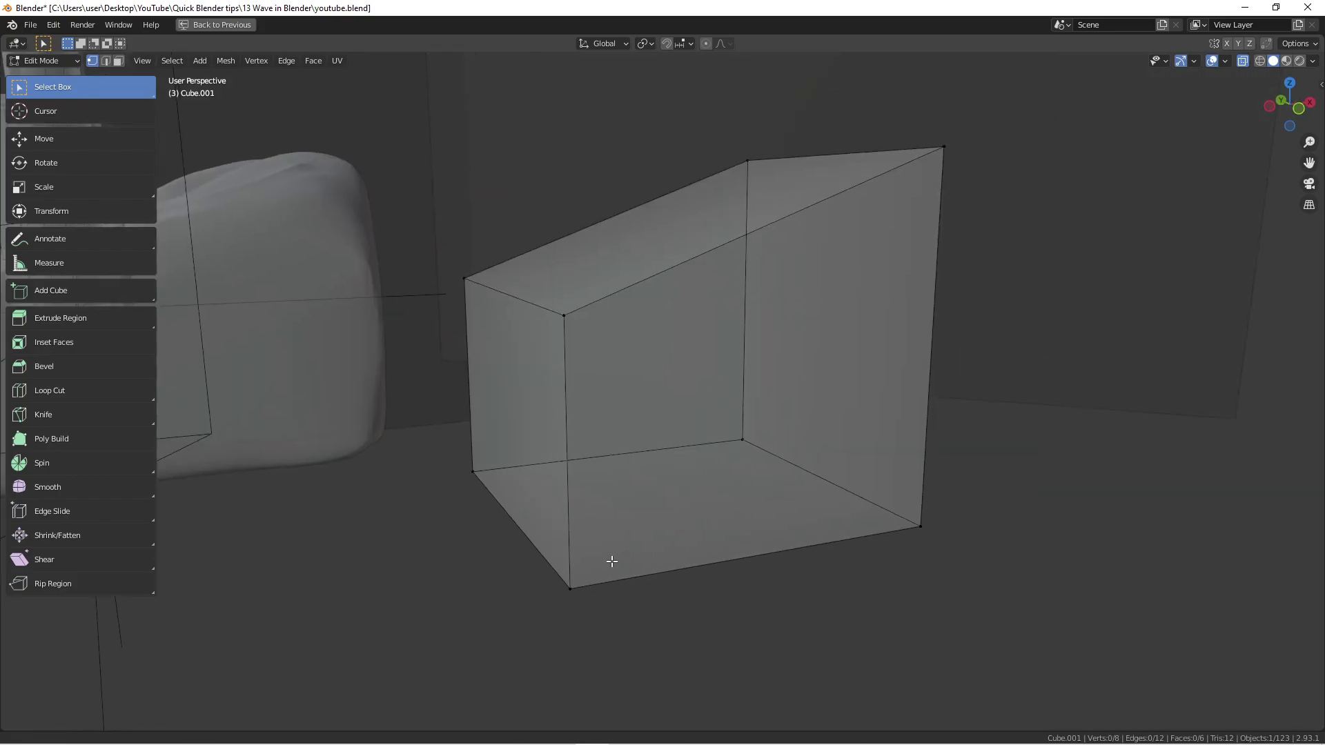
click(538, 569)
click(891, 510)
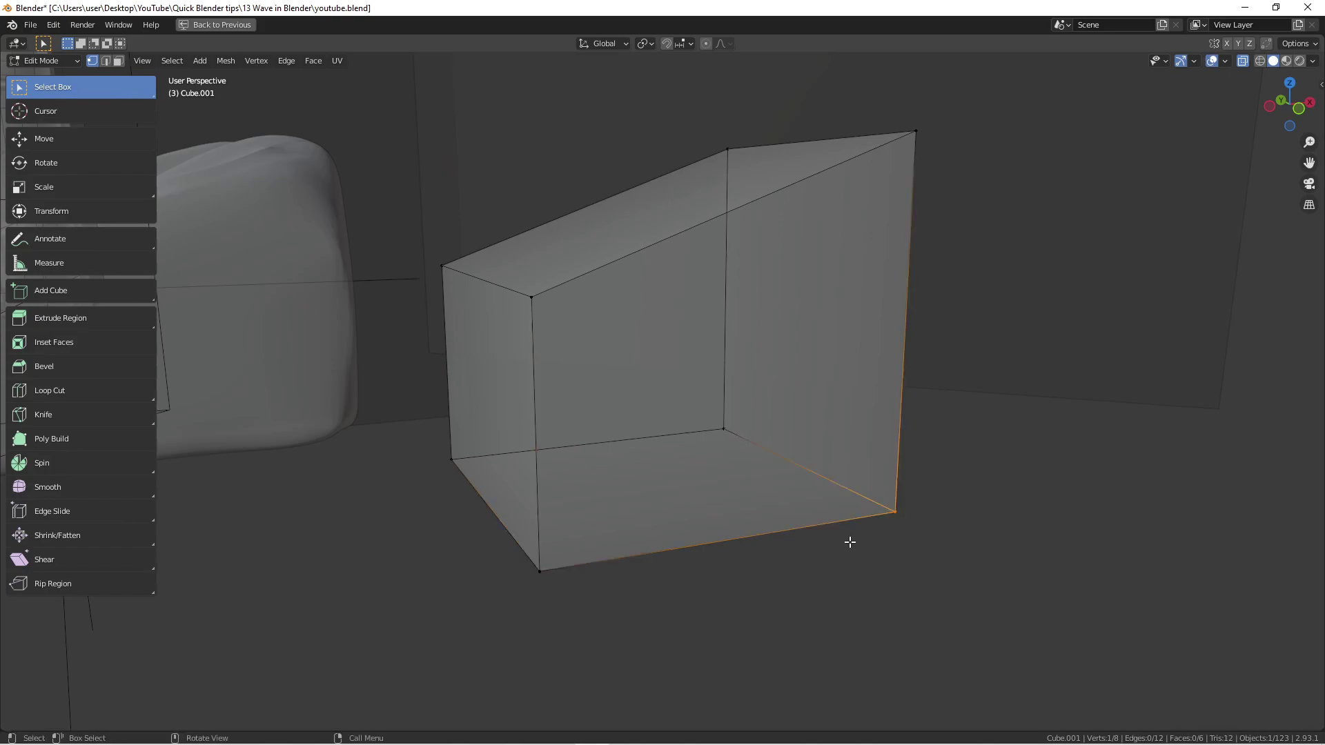
Subdivide the entire sloped cube with 10 cuts.
middle_drag(848, 541, 836, 548)
middle_drag(724, 524, 732, 526)
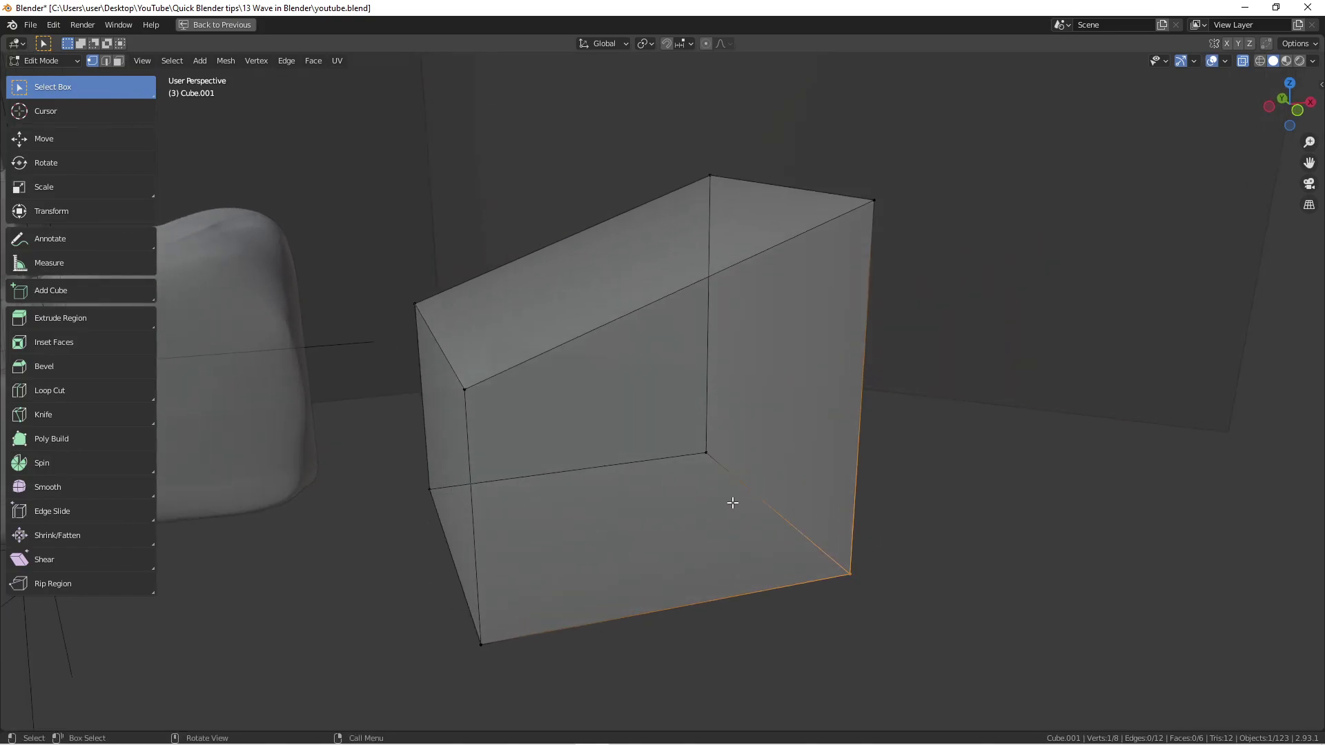
key(a)
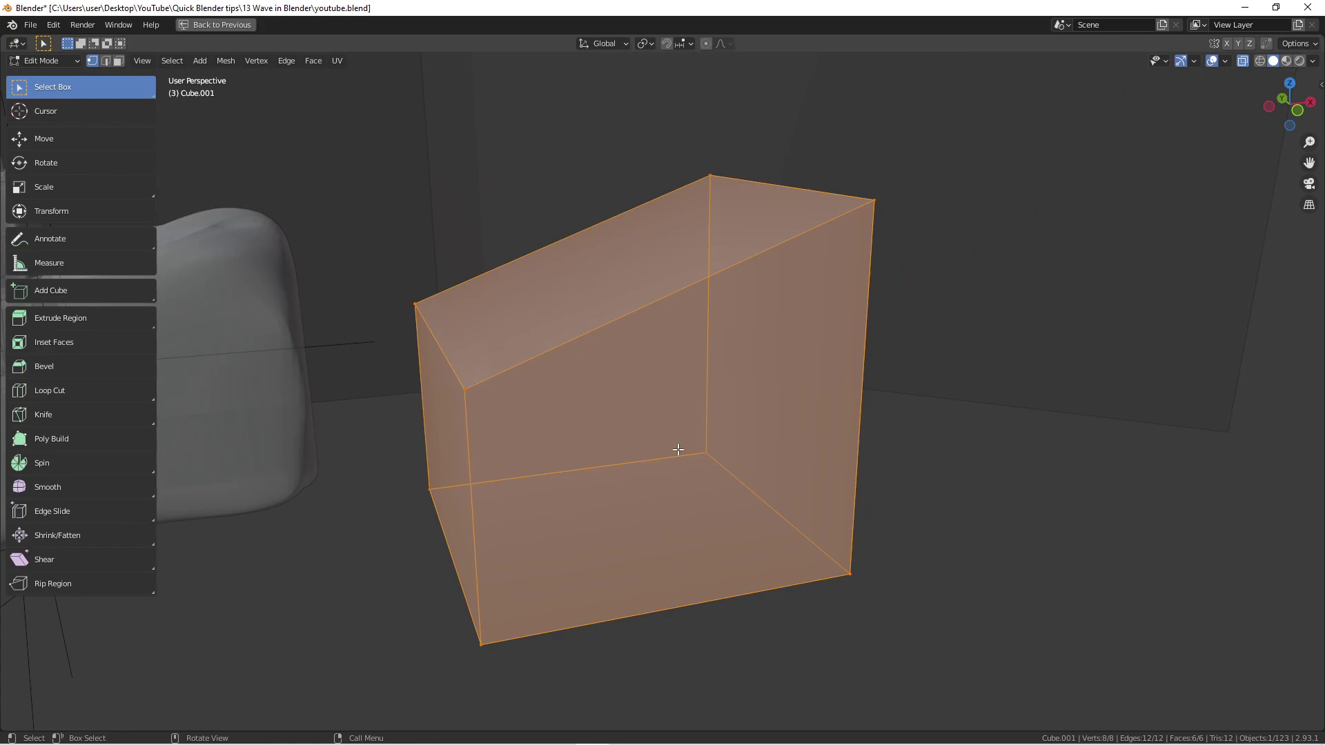
right_click(744, 385)
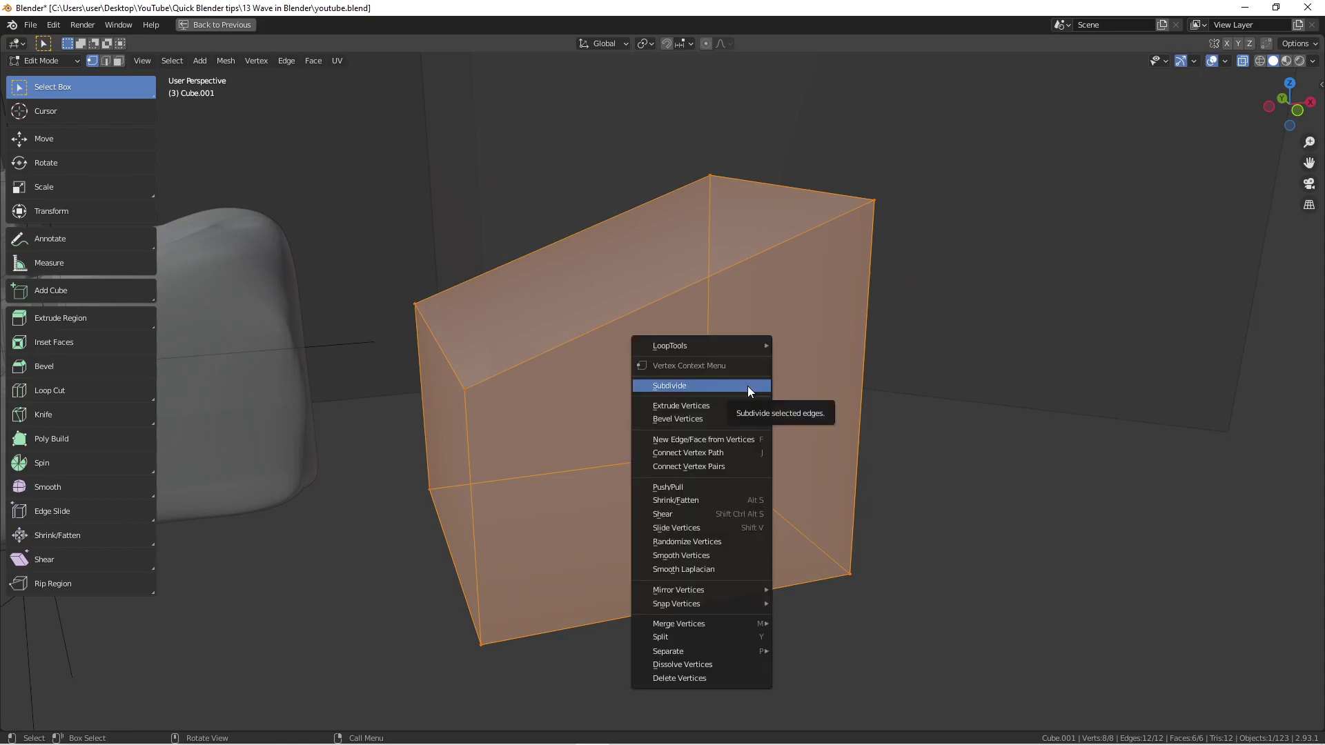
click(747, 387)
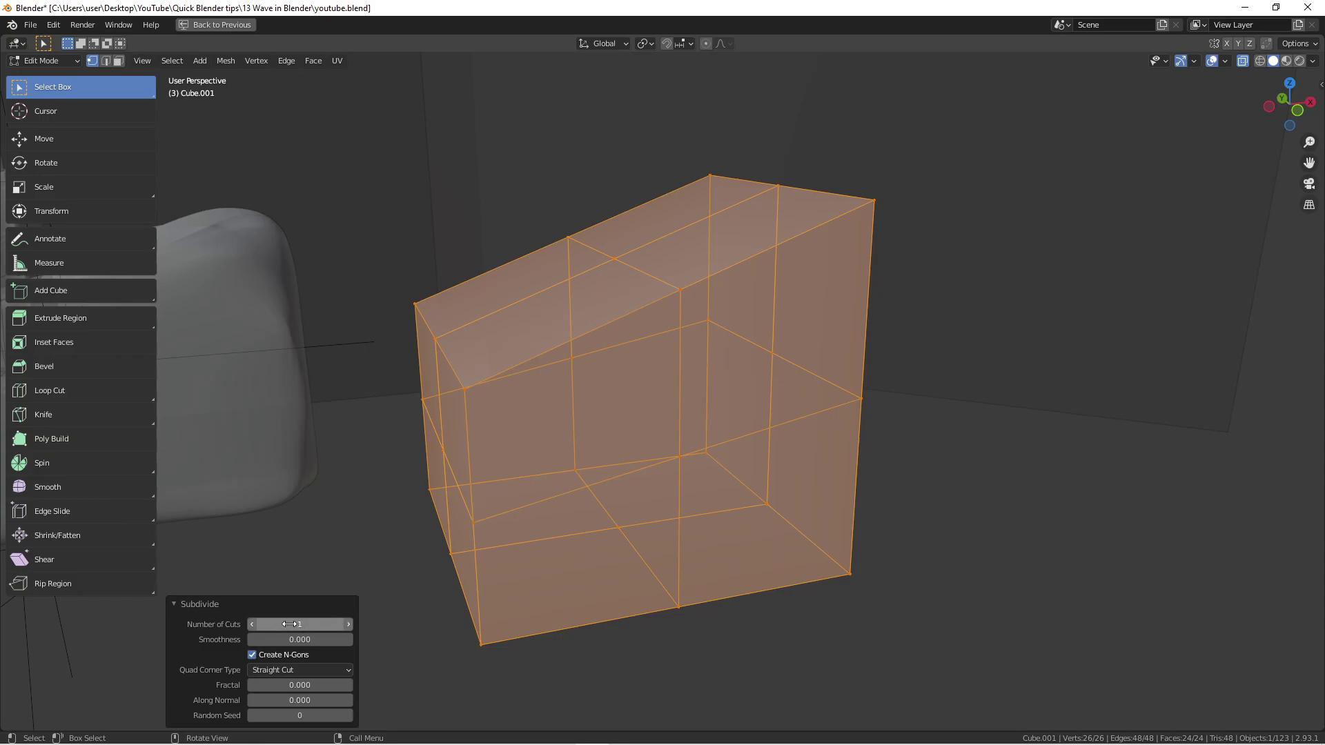
click(301, 624)
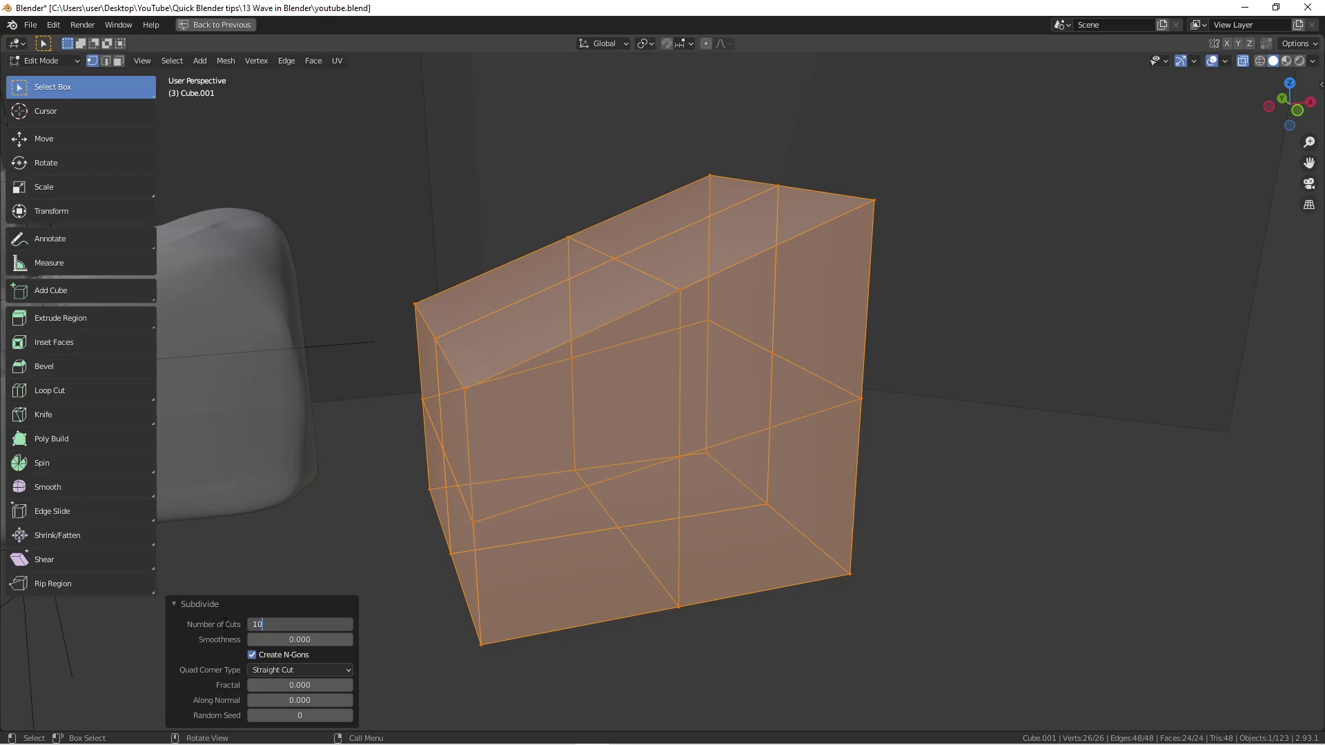
text(10)
key(Return)
middle_drag(552, 415, 690, 323)
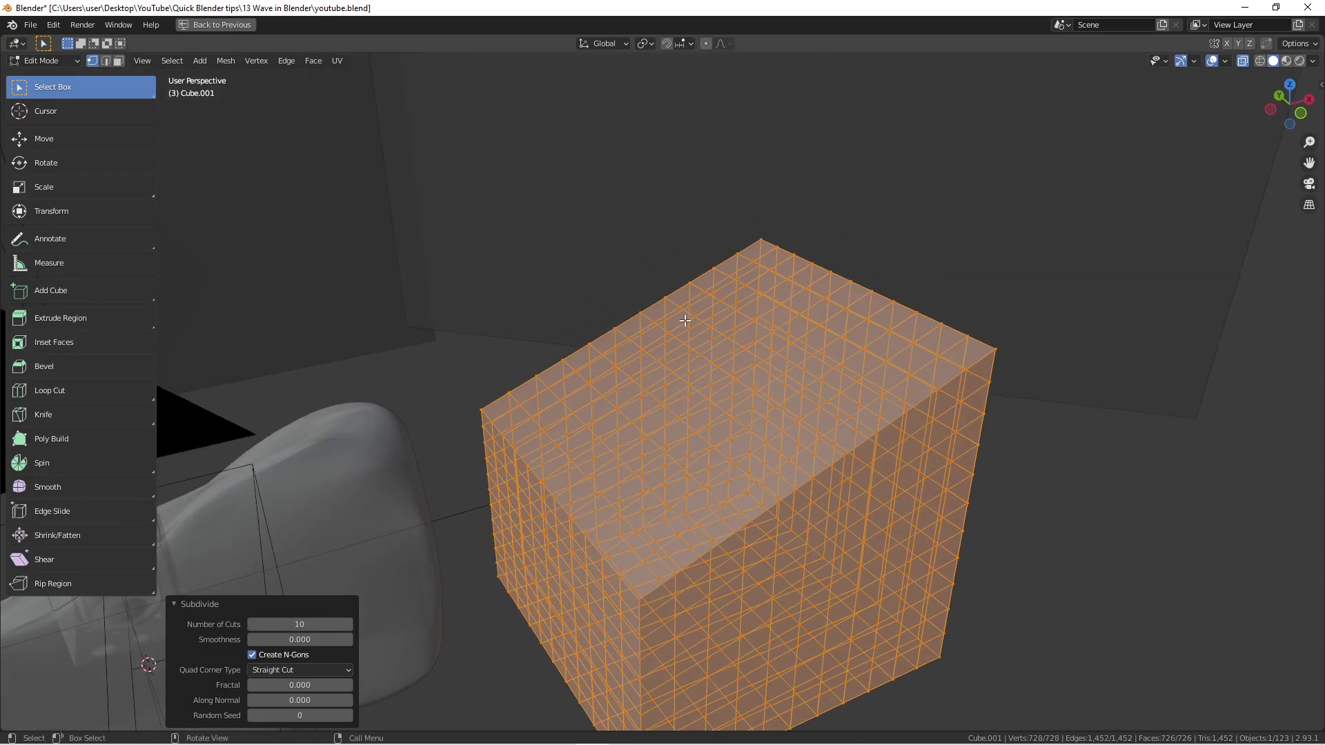
middle_drag(781, 401, 766, 378)
Smooth the sloped cube's sharp upper edges and corners in Sculpt Mode.
key(ctrl+Tab)
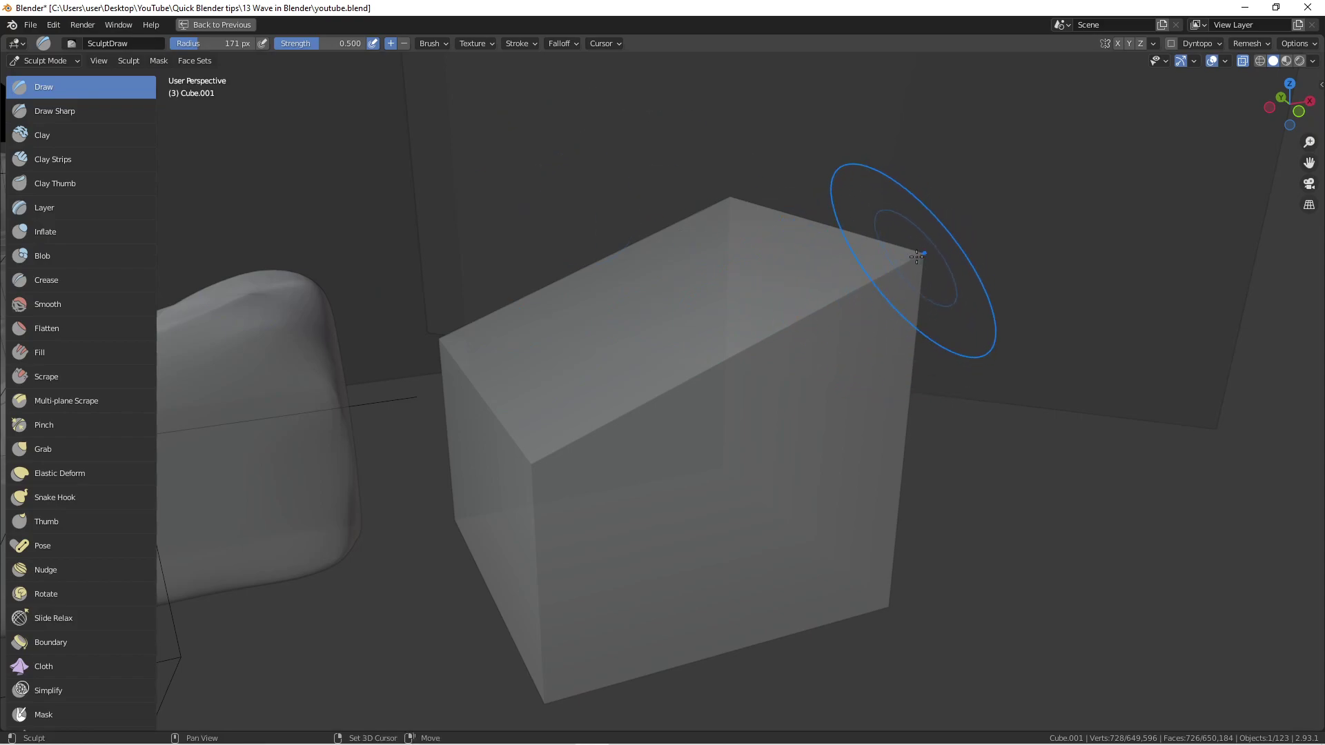
mouse_move(917, 257)
mouse_down()
mouse_move(790, 341)
mouse_move(537, 467)
mouse_up()
scroll(612, 429, down, 3)
mouse_move(612, 428)
middle_down()
mouse_move(622, 439)
mouse_move(531, 433)
middle_up()
scroll(623, 439, up, 3)
mouse_move(440, 338)
shift+mouse_down()
mouse_move(485, 276)
mouse_move(494, 286)
shift+mouse_up()
scroll(476, 324, down, 4)
middle_drag(448, 394, 429, 361)
shift+drag(426, 329, 466, 373)
scroll(479, 376, down, 2)
mouse_move(483, 384)
middle_down()
mouse_move(509, 396)
mouse_move(489, 403)
mouse_move(507, 426)
mouse_move(561, 447)
middle_up()
scroll(489, 405, up, 2)
Isolate the cube in local view and smooth down its nearest vertical corner edge.
key(KP_Divide)
scroll(754, 437, down, 2)
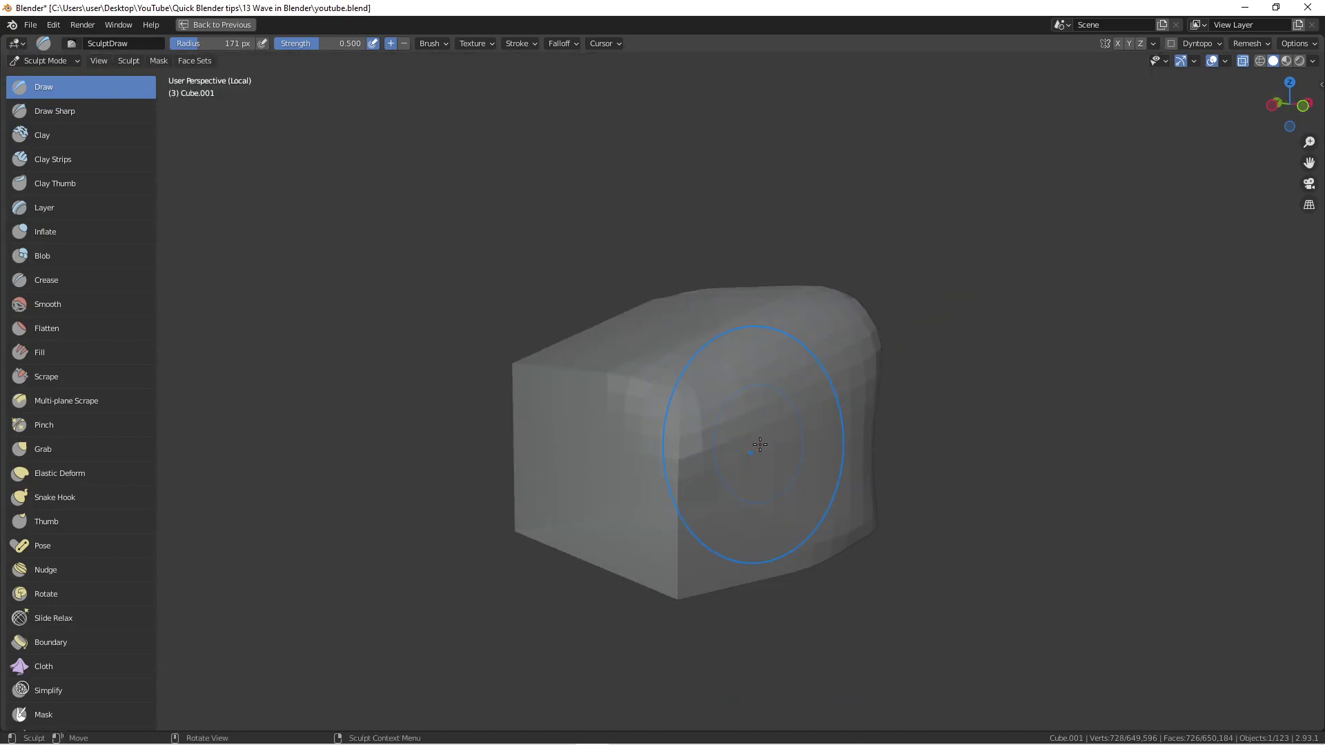
middle_drag(755, 438, 682, 424)
shift+drag(686, 415, 675, 518)
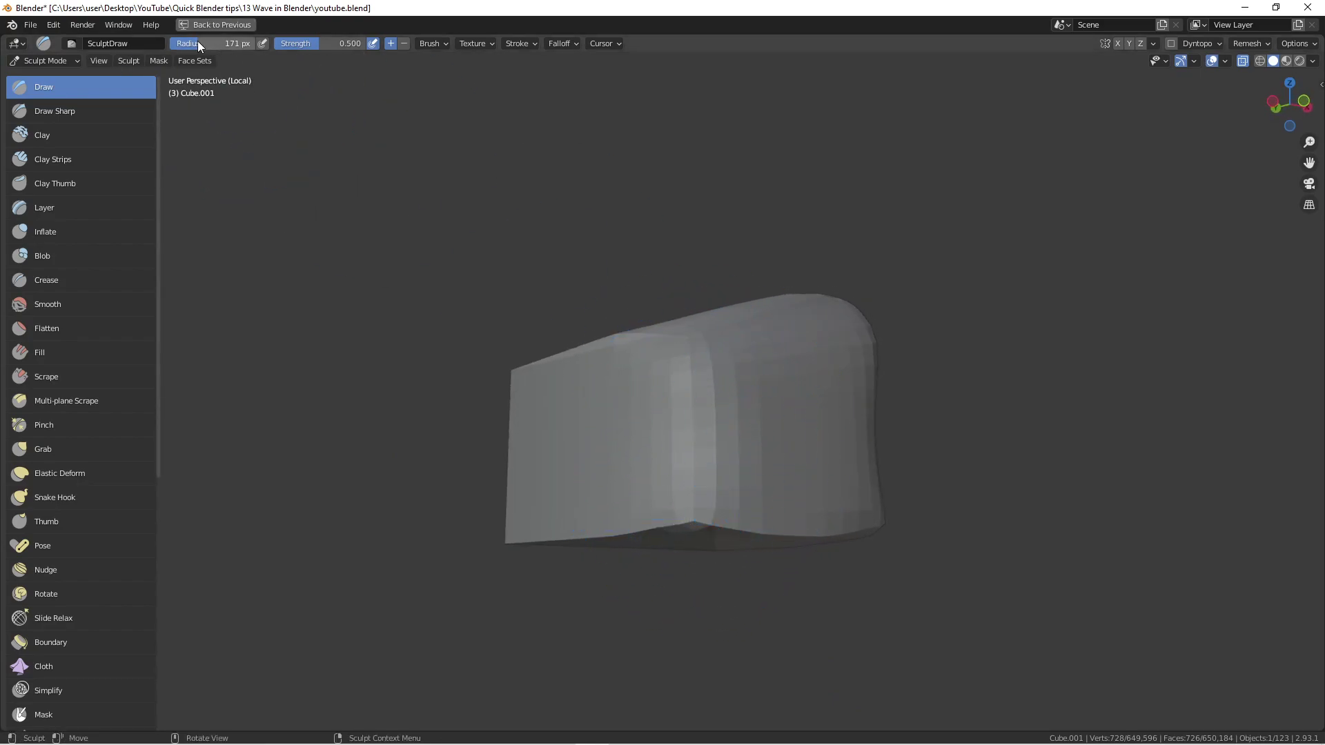
Reduce the sculpt brush radius to 108 px and smooth the cube's lower edges and another vertical edge.
drag(199, 44, 188, 44)
drag(663, 517, 856, 540)
middle_drag(856, 539, 561, 509)
drag(561, 508, 677, 516)
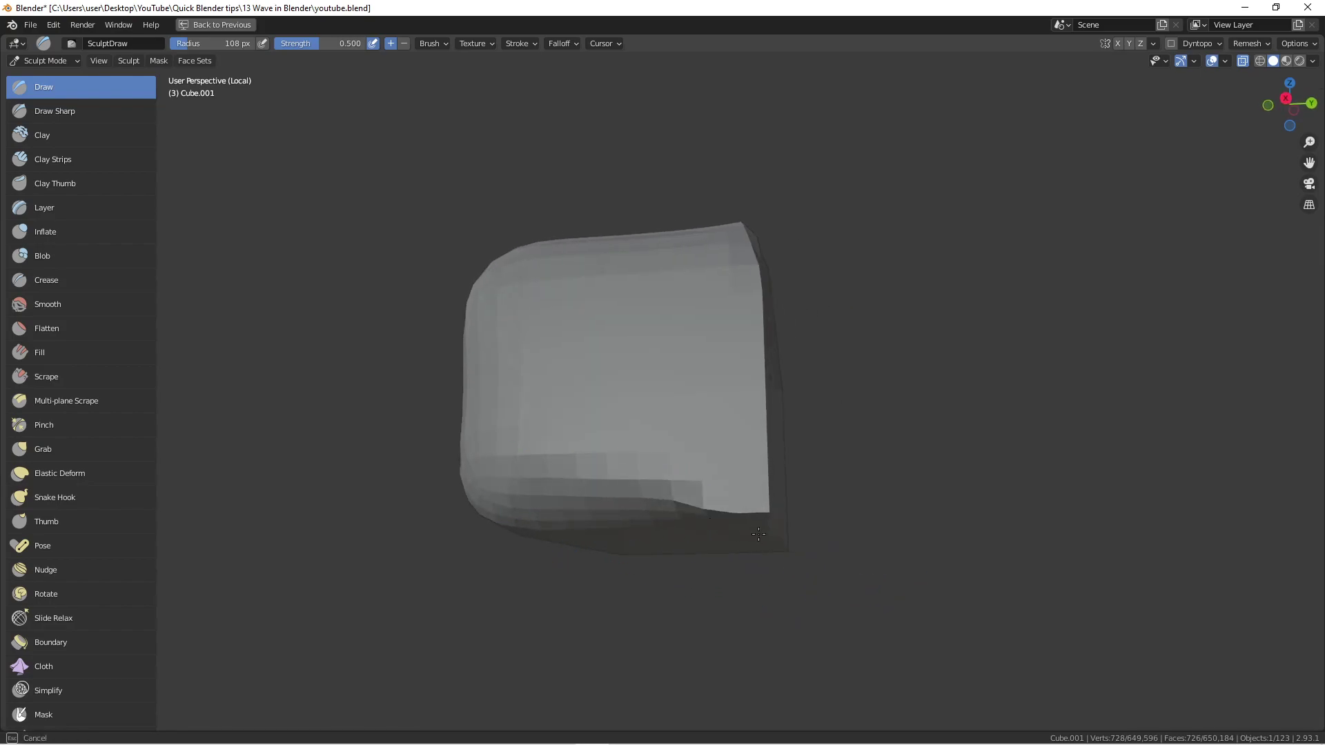
drag(759, 534, 769, 516)
middle_drag(770, 515, 701, 520)
mouse_move(500, 528)
mouse_down()
mouse_move(521, 526)
mouse_move(578, 431)
mouse_up()
middle_drag(581, 453, 583, 483)
drag(567, 452, 565, 379)
middle_drag(566, 376, 587, 421)
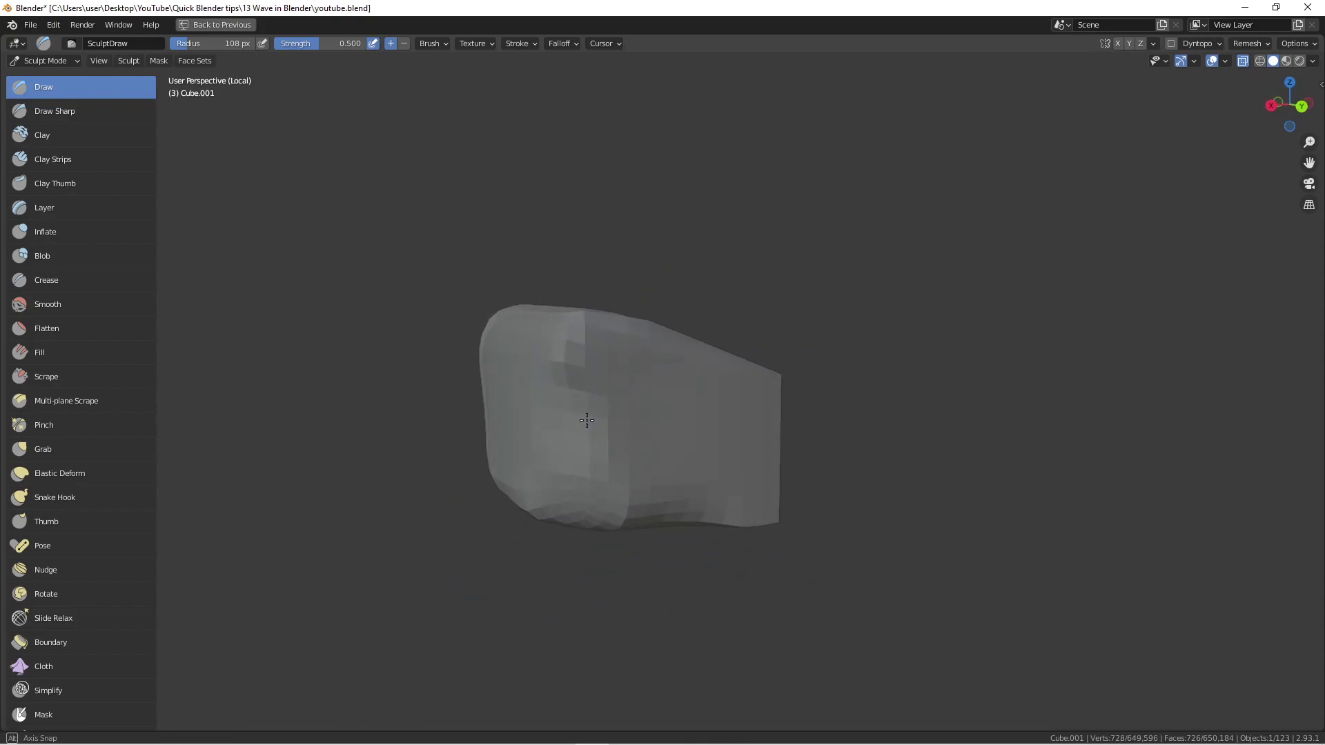
Smooth the remaining sharp edges and corners all around the cube to get a rounded block.
mouse_move(571, 364)
middle_down()
mouse_move(562, 423)
mouse_move(556, 343)
middle_up()
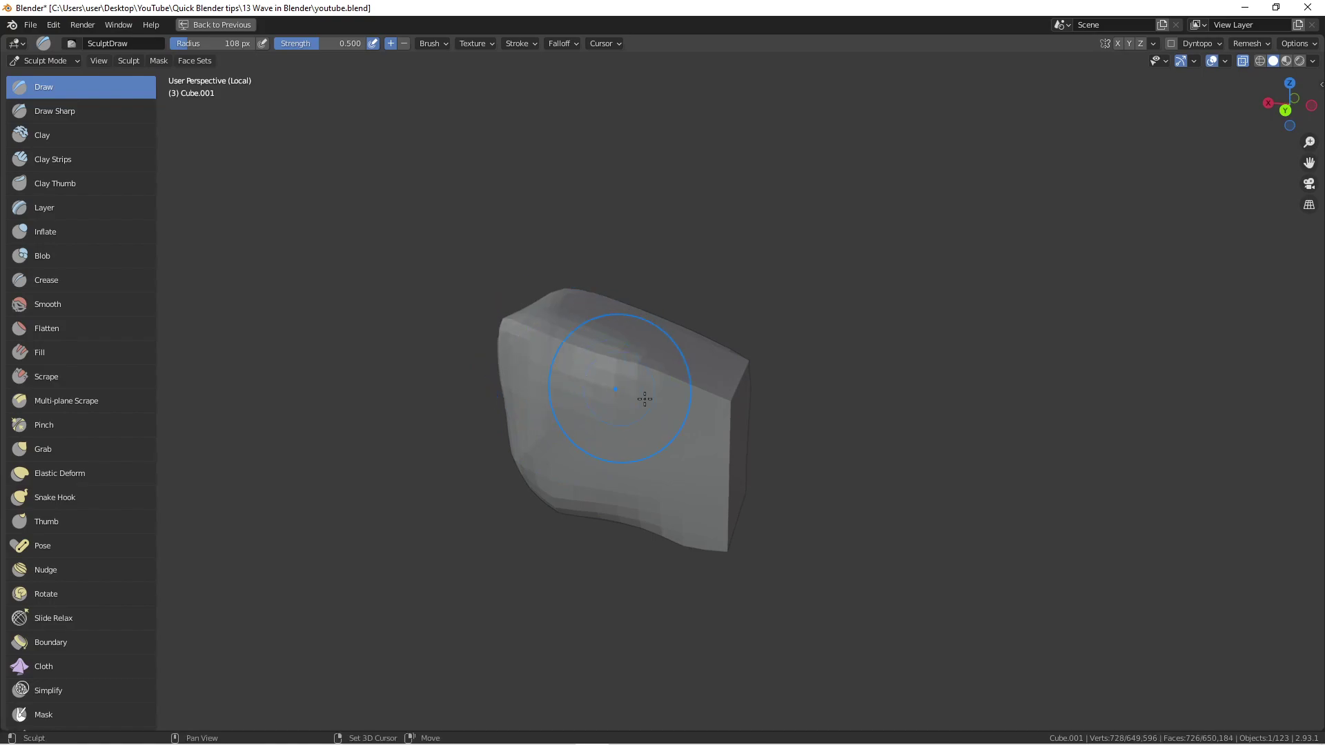
mouse_move(670, 408)
middle_down()
mouse_move(701, 425)
mouse_move(600, 479)
mouse_move(568, 345)
mouse_move(648, 405)
mouse_move(645, 473)
mouse_move(623, 507)
mouse_move(576, 427)
middle_up()
middle_drag(610, 476, 607, 507)
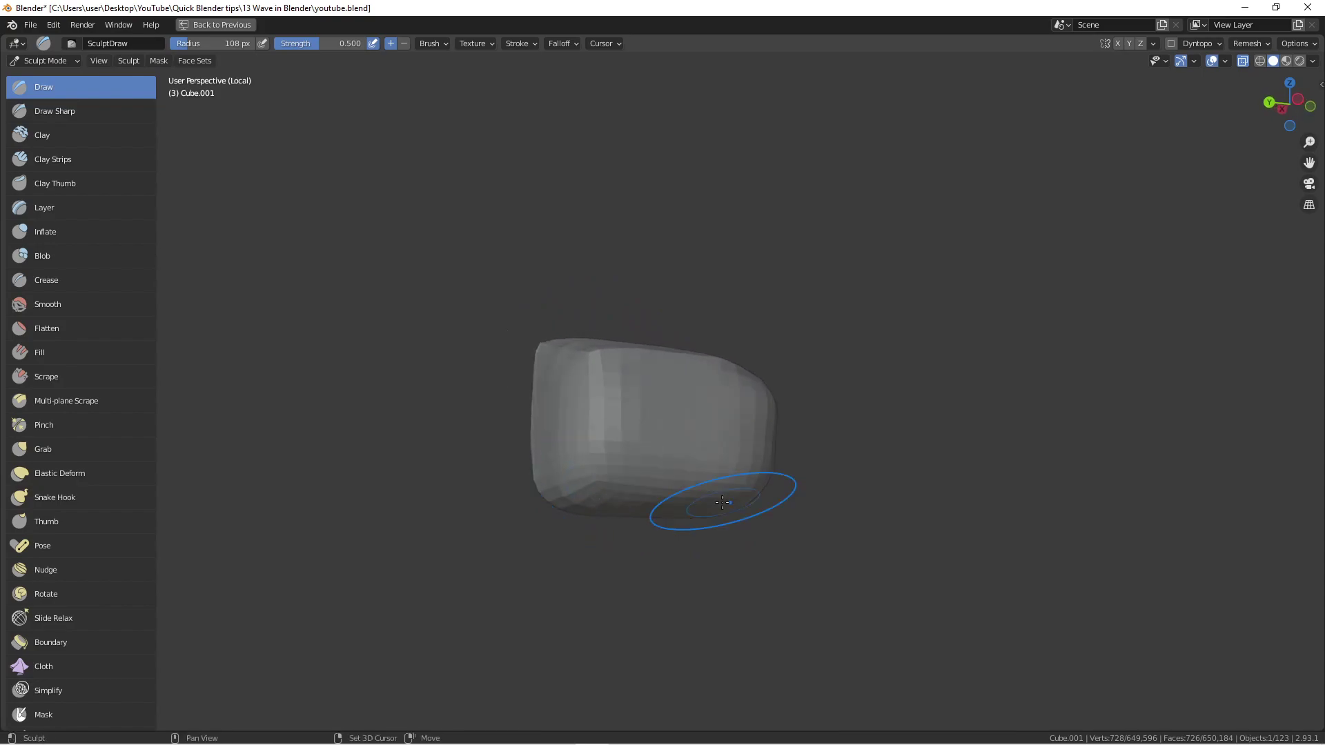
middle_drag(721, 503, 607, 418)
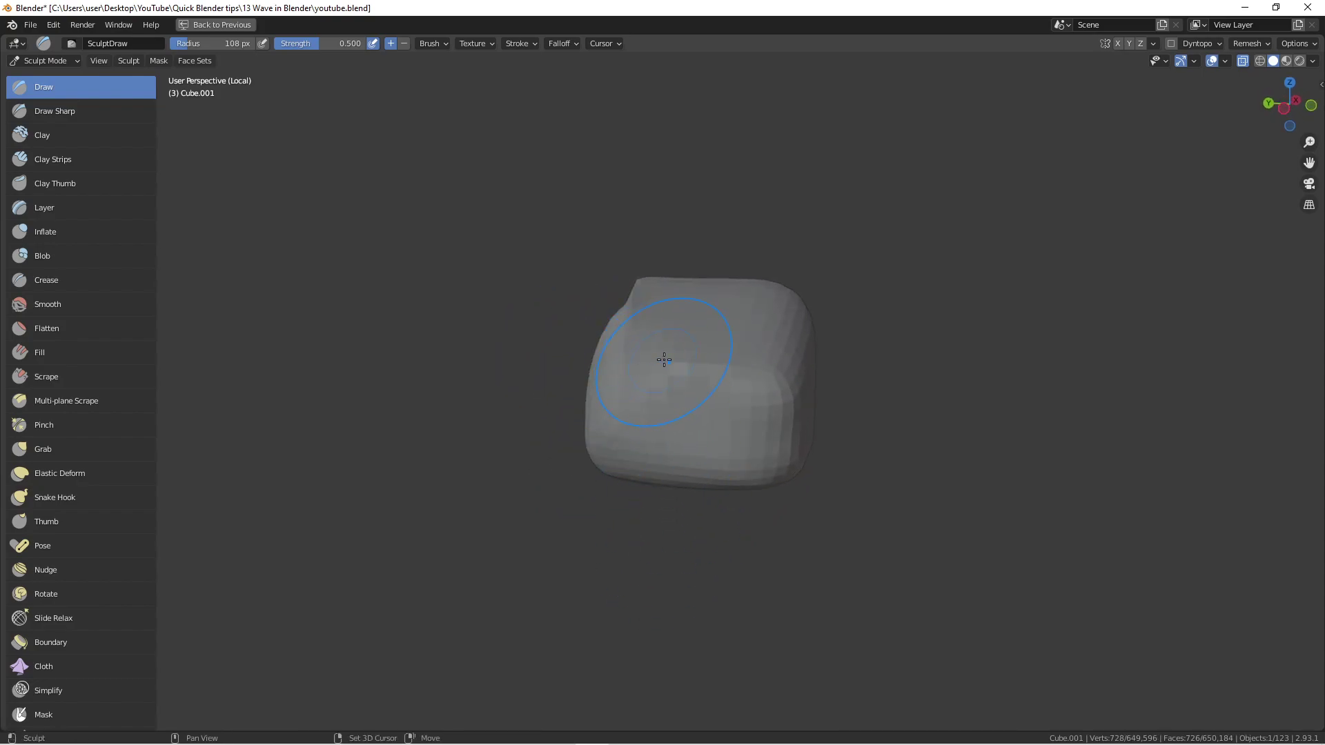
mouse_move(666, 361)
middle_down()
mouse_move(665, 384)
mouse_move(607, 331)
mouse_move(509, 289)
middle_up()
mouse_move(561, 331)
middle_down()
mouse_move(867, 405)
mouse_move(845, 386)
middle_up()
key(KP_1)
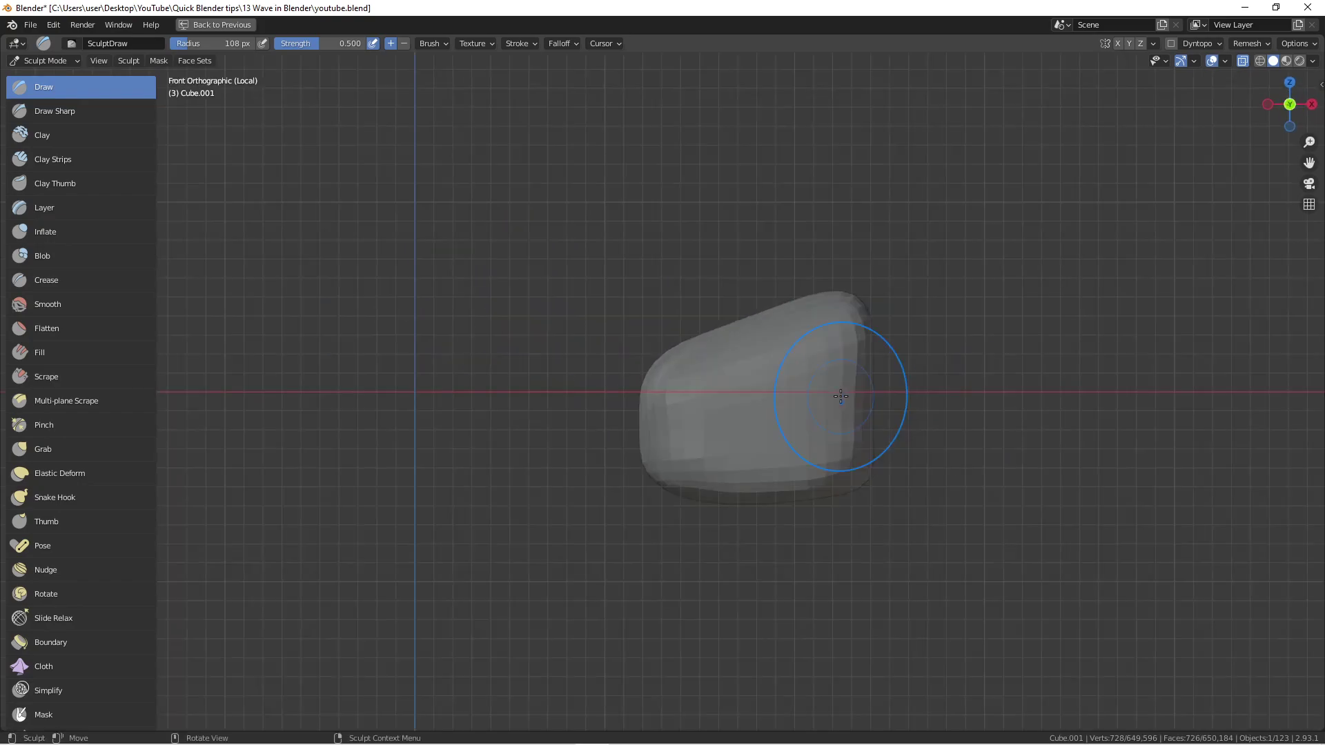
scroll(789, 390, up, 3)
middle_drag(844, 376, 878, 436)
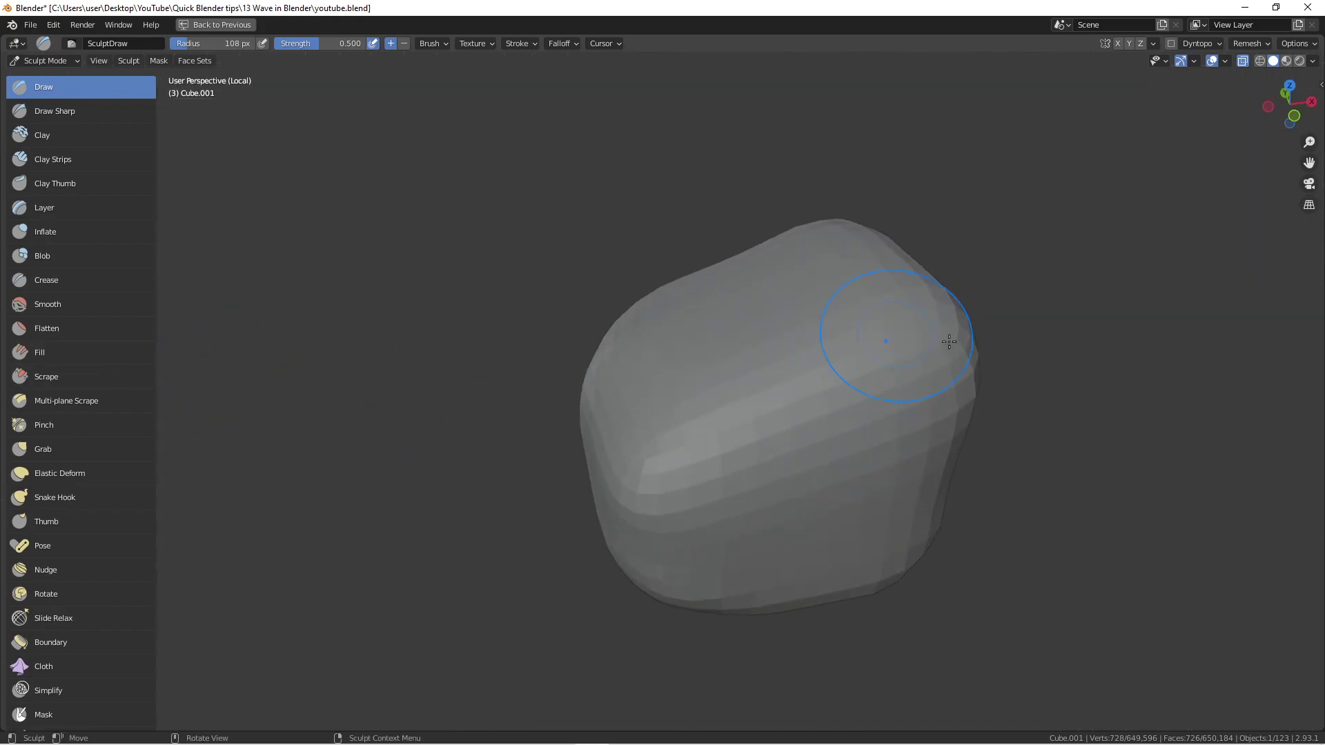
middle_drag(860, 299, 868, 293)
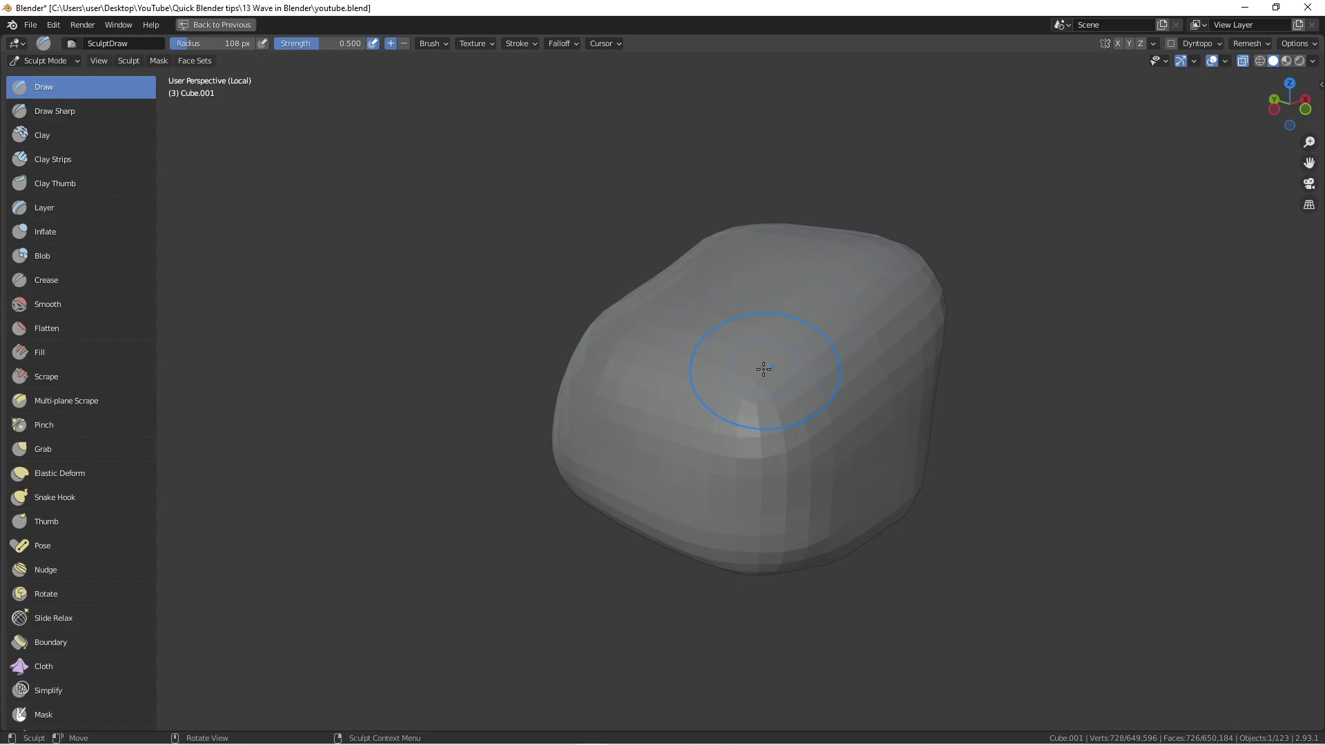
middle_drag(803, 326, 853, 345)
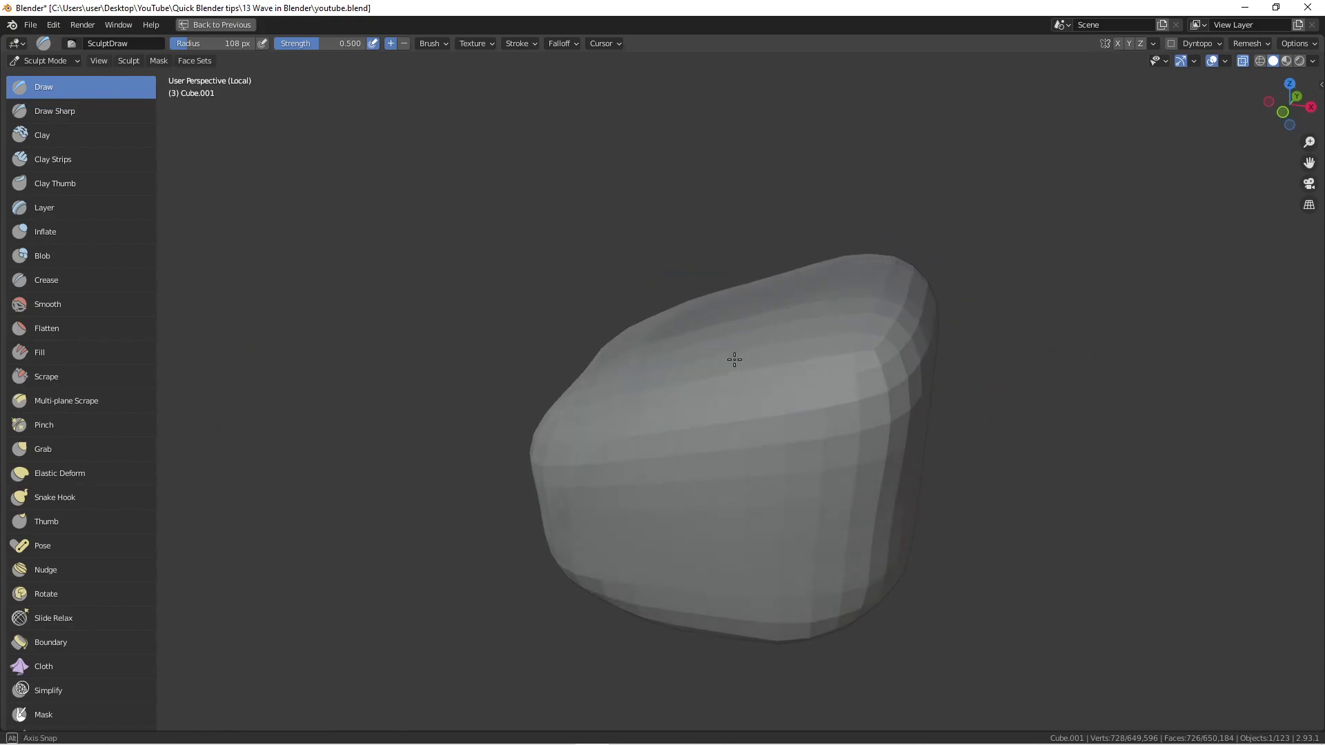
middle_drag(735, 357, 763, 331)
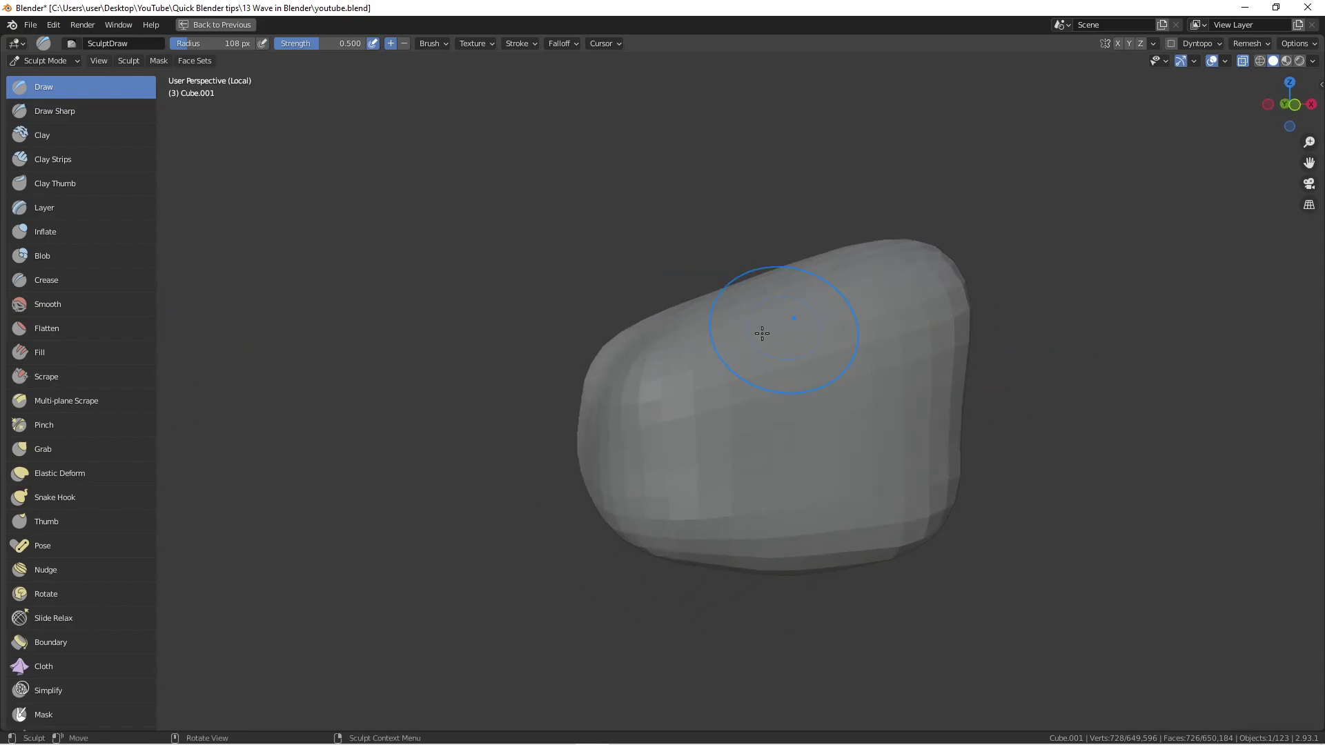
Choose the Grab brush and set its radius to 80 px.
click(44, 450)
middle_drag(1028, 325, 896, 309)
scroll(896, 309, up, 1)
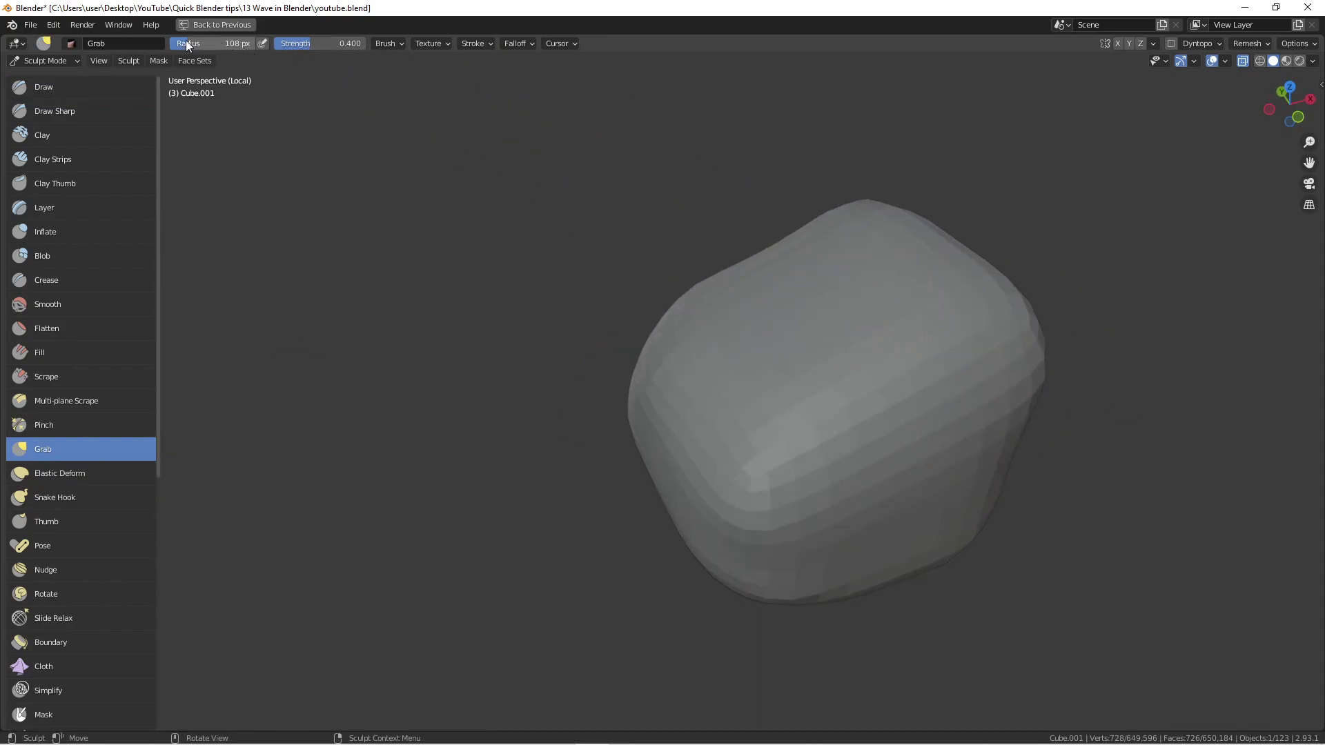
click(236, 43)
text(80)
key(Return)
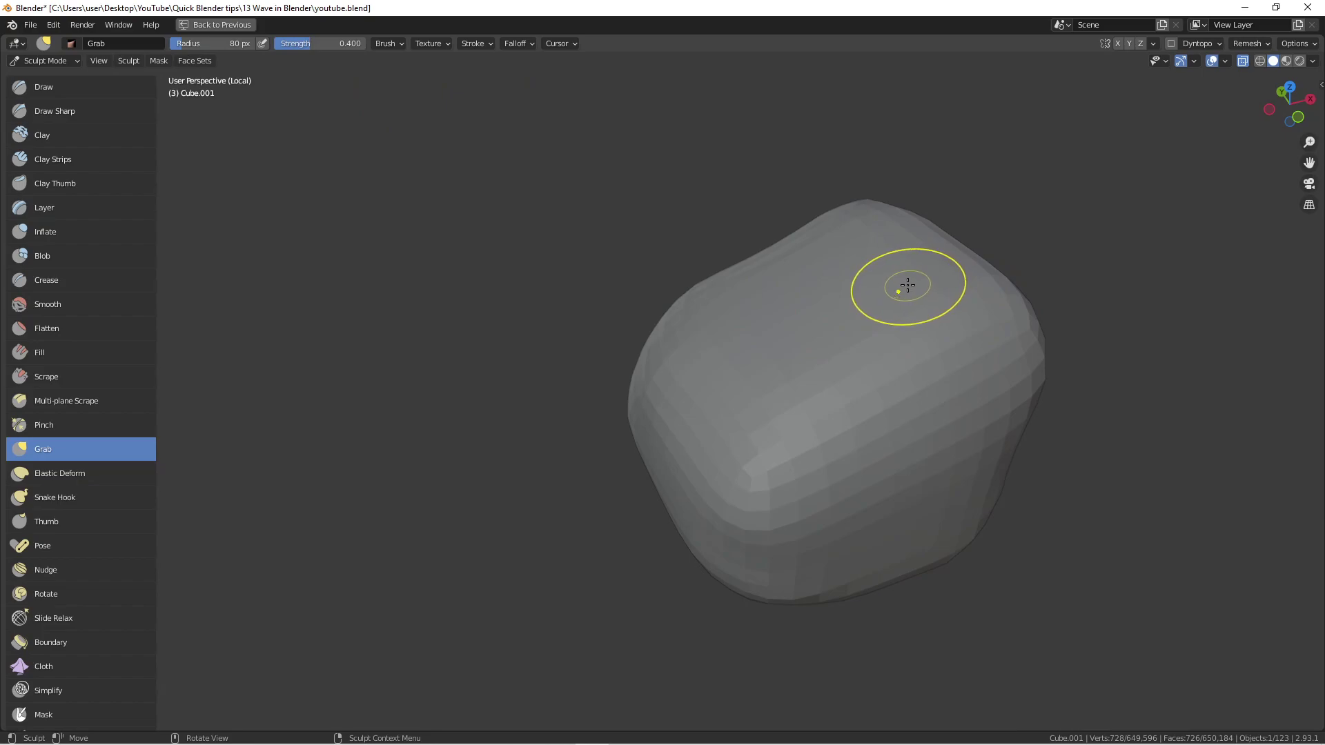
Pull several spots of the block's sloped top outward with the Grab brush to form uneven, wave-like bumps.
drag(884, 303, 886, 255)
drag(776, 378, 745, 354)
drag(721, 418, 719, 406)
middle_drag(728, 409, 704, 372)
drag(714, 371, 695, 354)
mouse_move(793, 354)
mouse_down()
mouse_move(797, 323)
mouse_move(918, 281)
mouse_up()
drag(982, 324, 983, 294)
middle_drag(1000, 326, 1097, 365)
scroll(790, 201, up, 1)
drag(795, 193, 797, 162)
drag(754, 266, 762, 212)
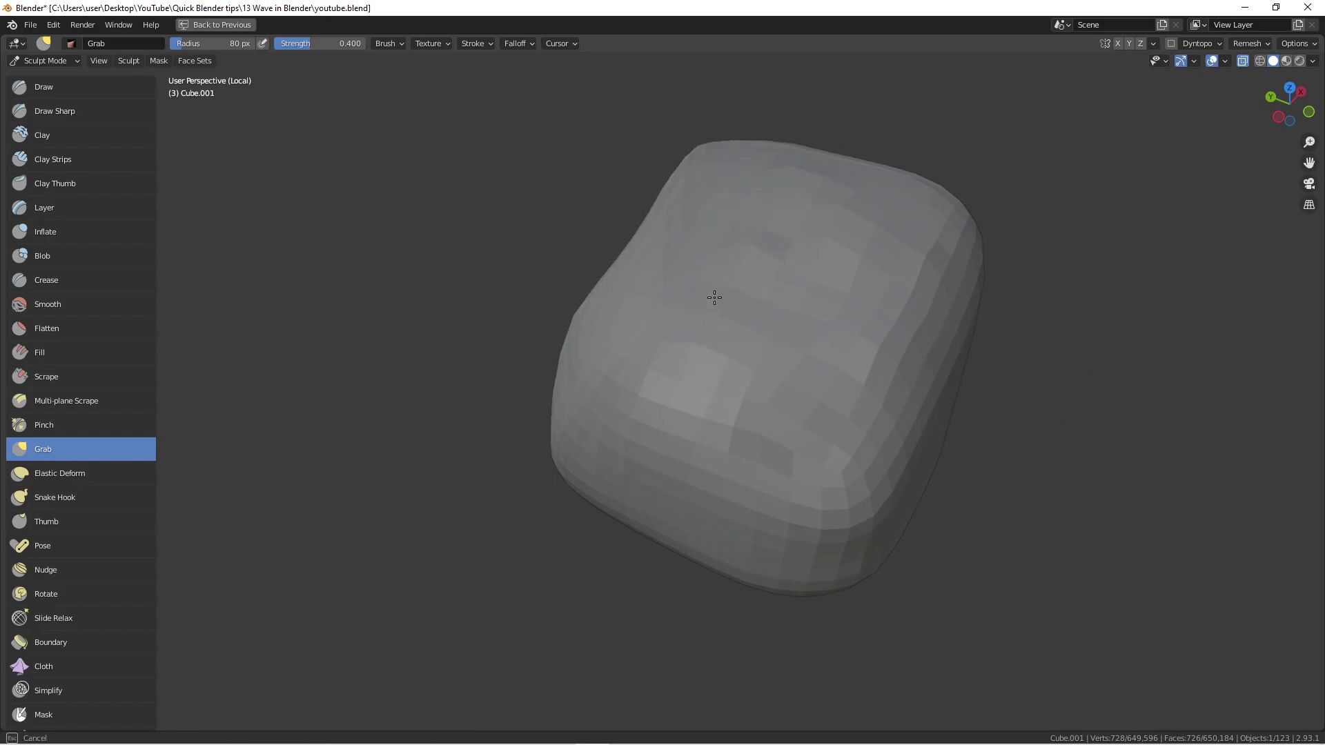
mouse_move(697, 376)
middle_down()
mouse_move(625, 334)
mouse_move(704, 325)
middle_up()
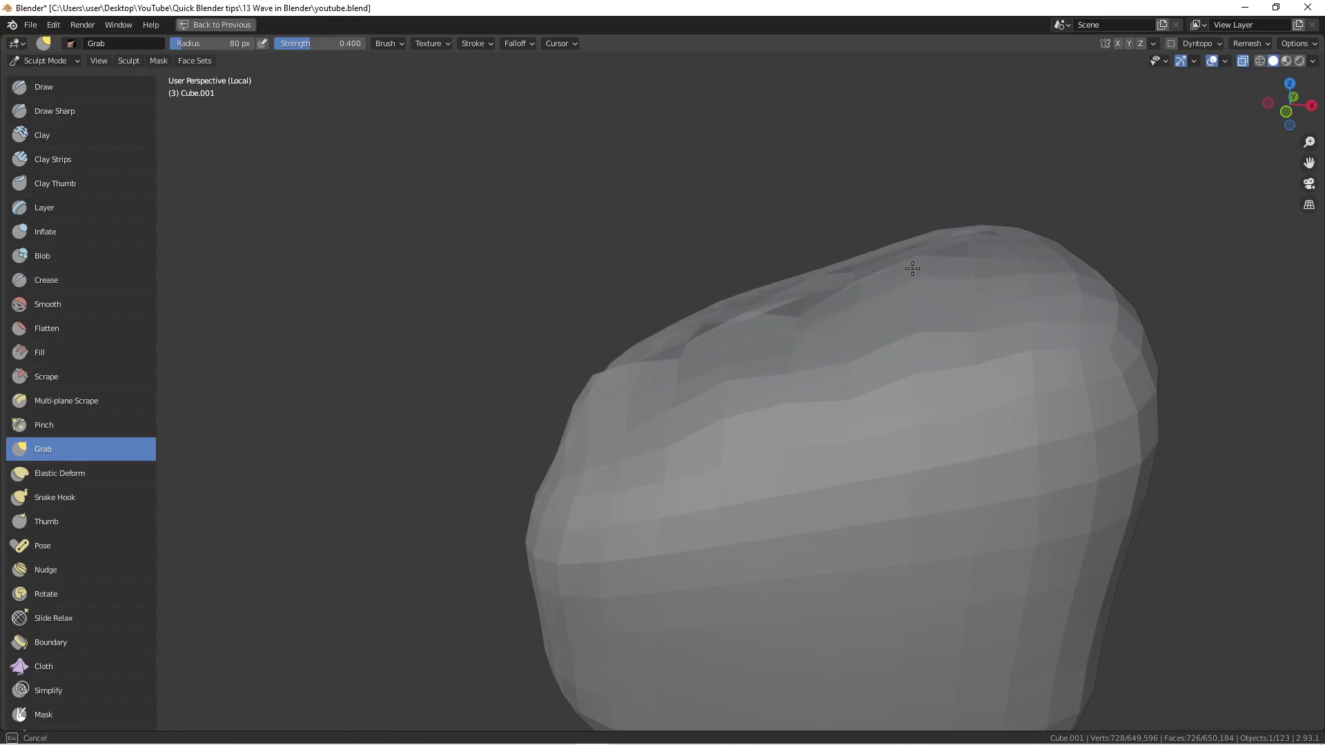
mouse_move(1000, 289)
middle_down()
mouse_move(1058, 316)
mouse_move(928, 275)
mouse_move(843, 354)
mouse_move(763, 385)
mouse_move(674, 355)
mouse_move(710, 370)
mouse_move(744, 361)
middle_up()
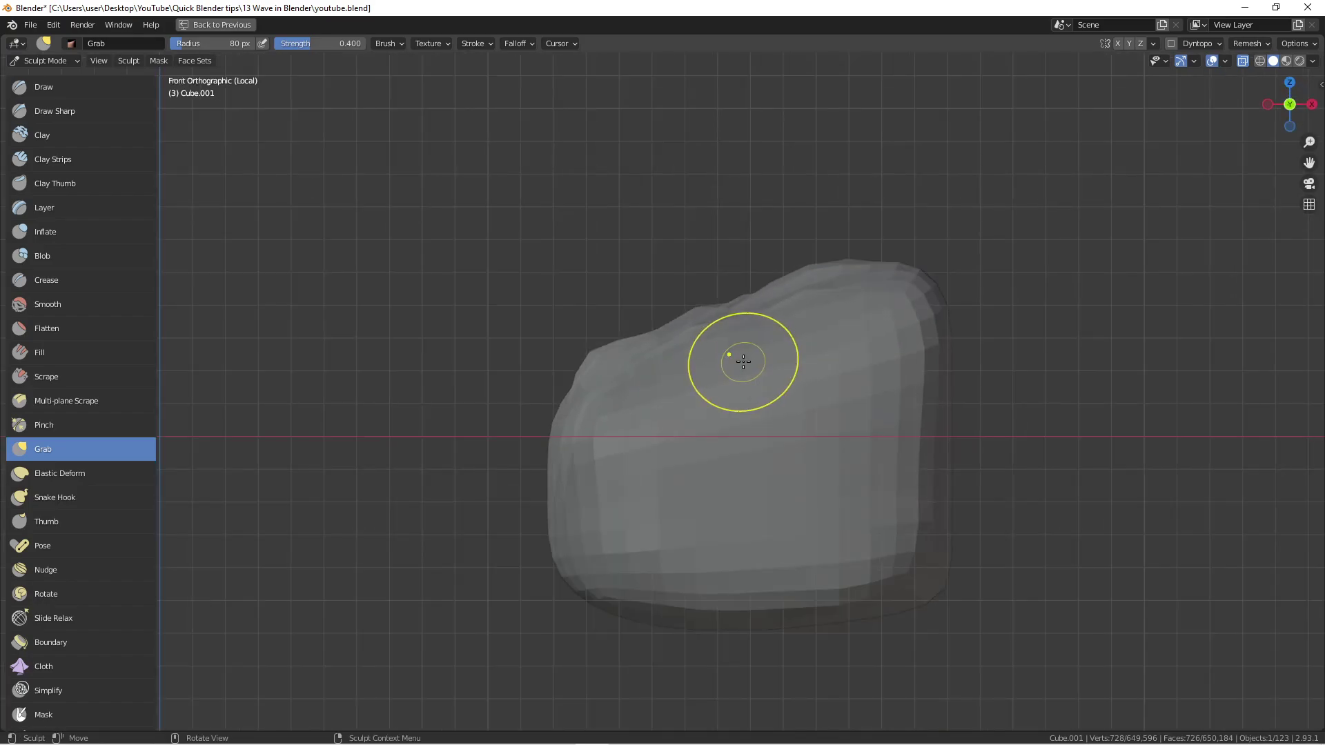
Return the sculpted block to Object Mode and apply Shade Smooth.
key(Tab)
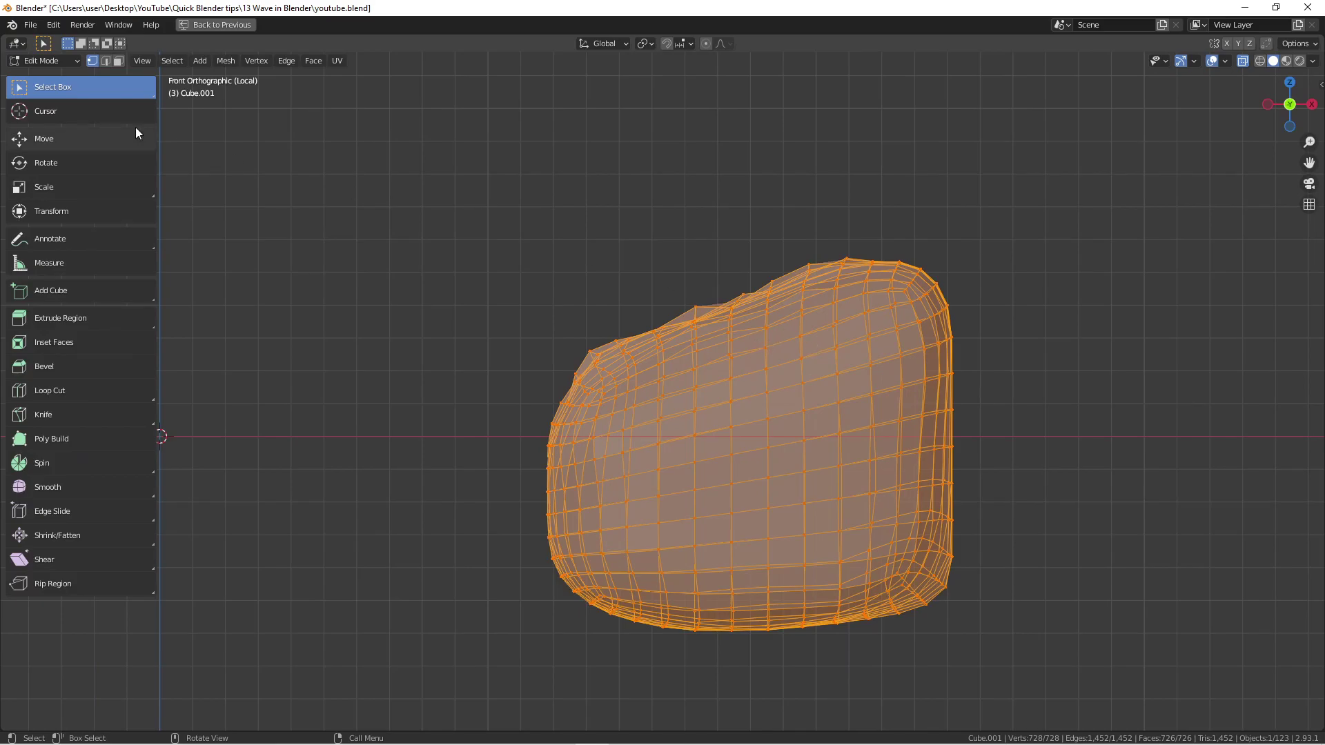
click(56, 64)
click(48, 73)
middle_drag(722, 307, 786, 358)
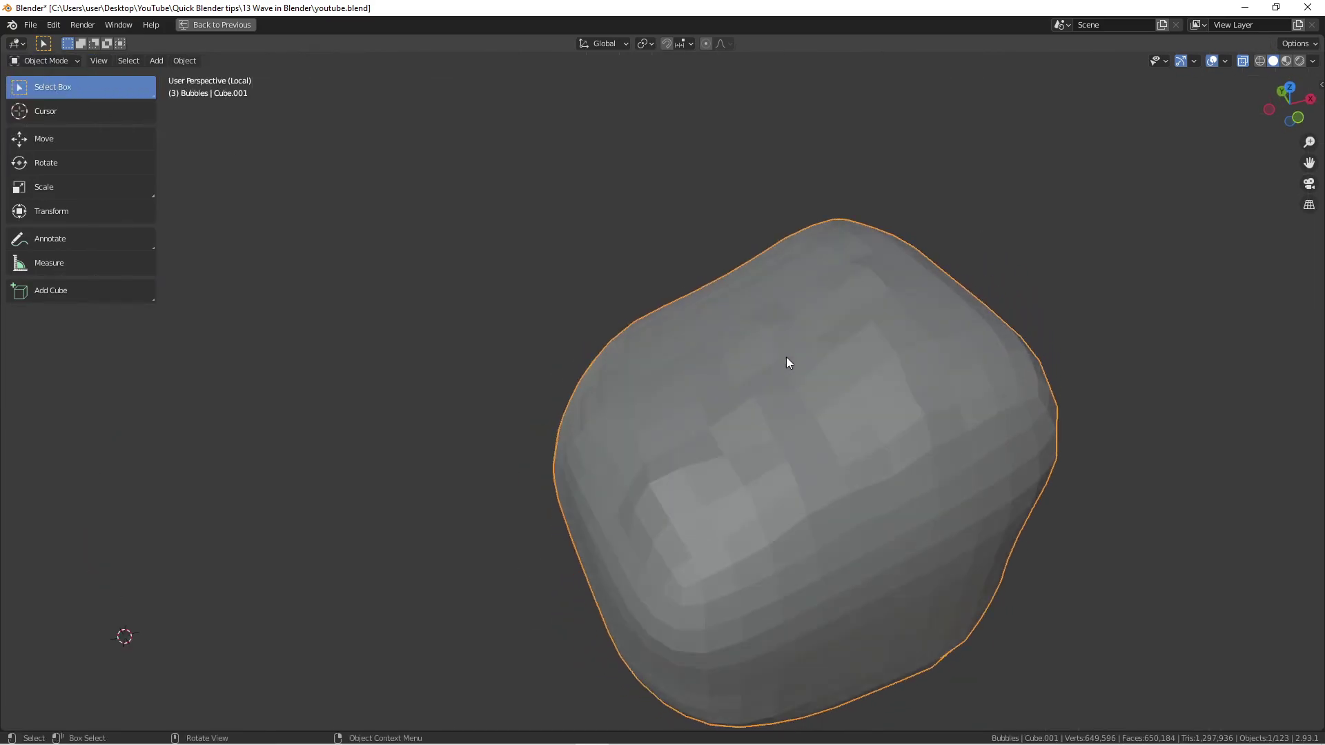
key(KP_7)
right_click(803, 365)
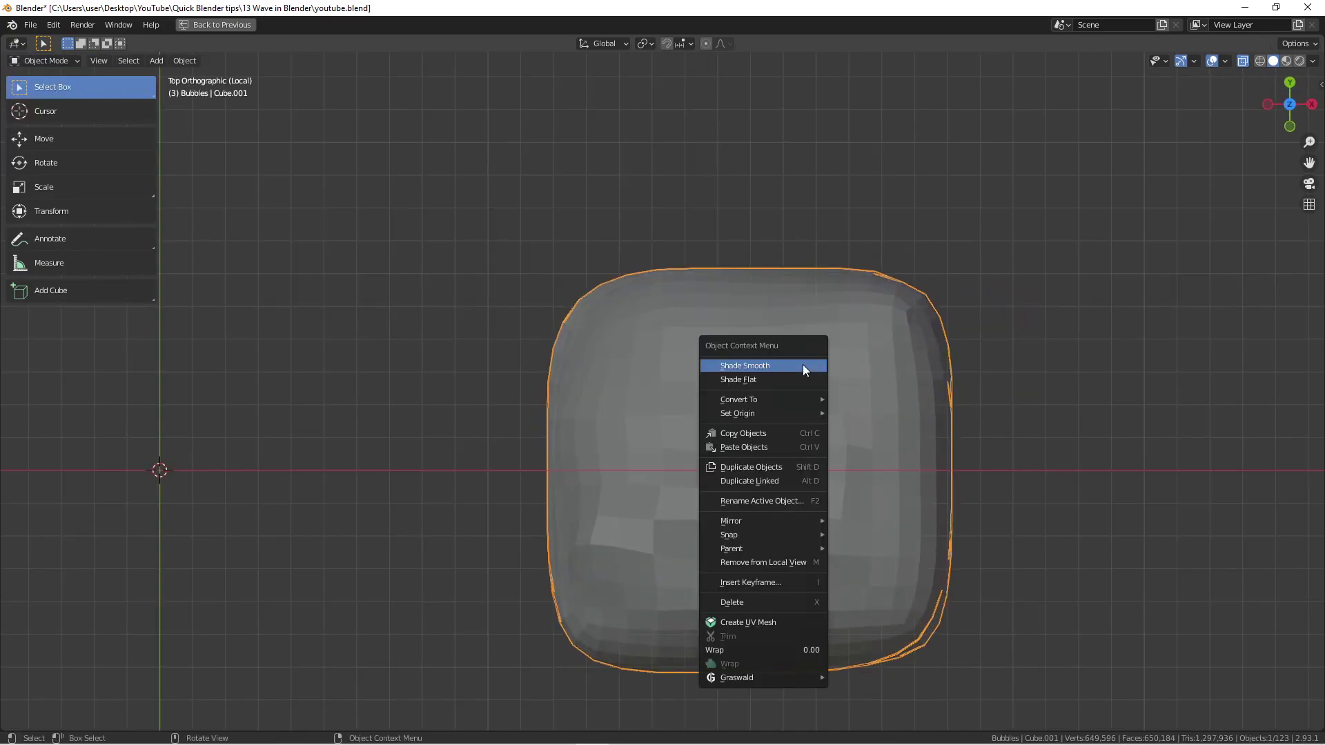
click(796, 364)
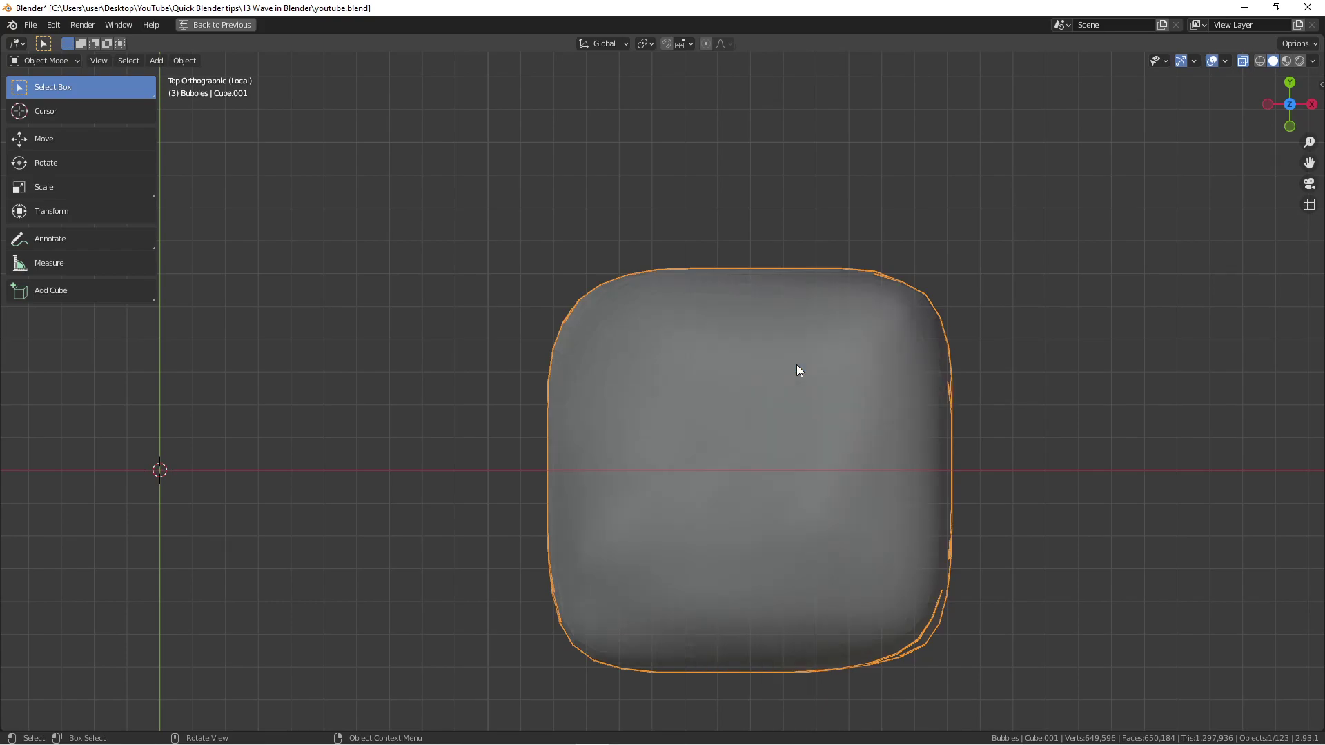
Scale the sculpted block down along the Y axis to make it narrower, and deselect it.
key(Tab)
key(Tab)
key(s)
key(y)
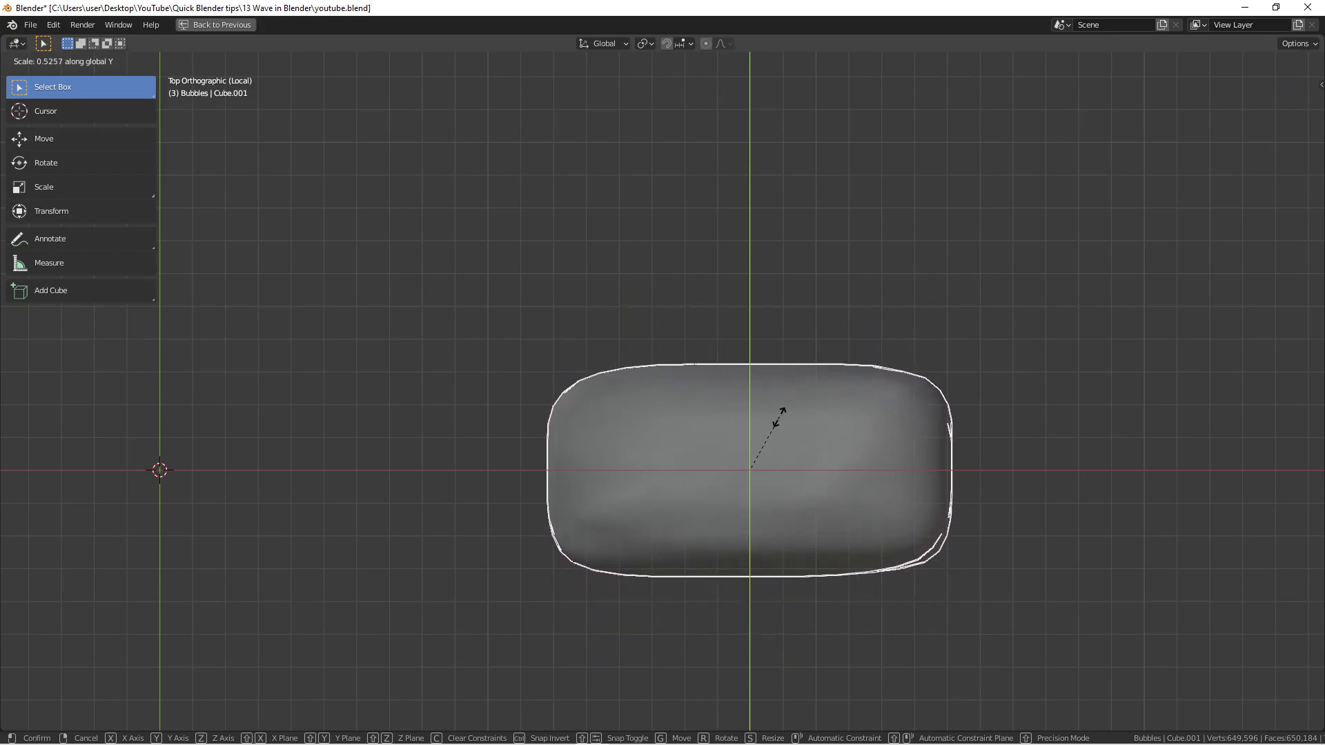
click(777, 437)
middle_drag(778, 438, 758, 267)
click(757, 268)
scroll(871, 265, up, 1)
middle_drag(871, 265, 892, 276)
key(KP_1)
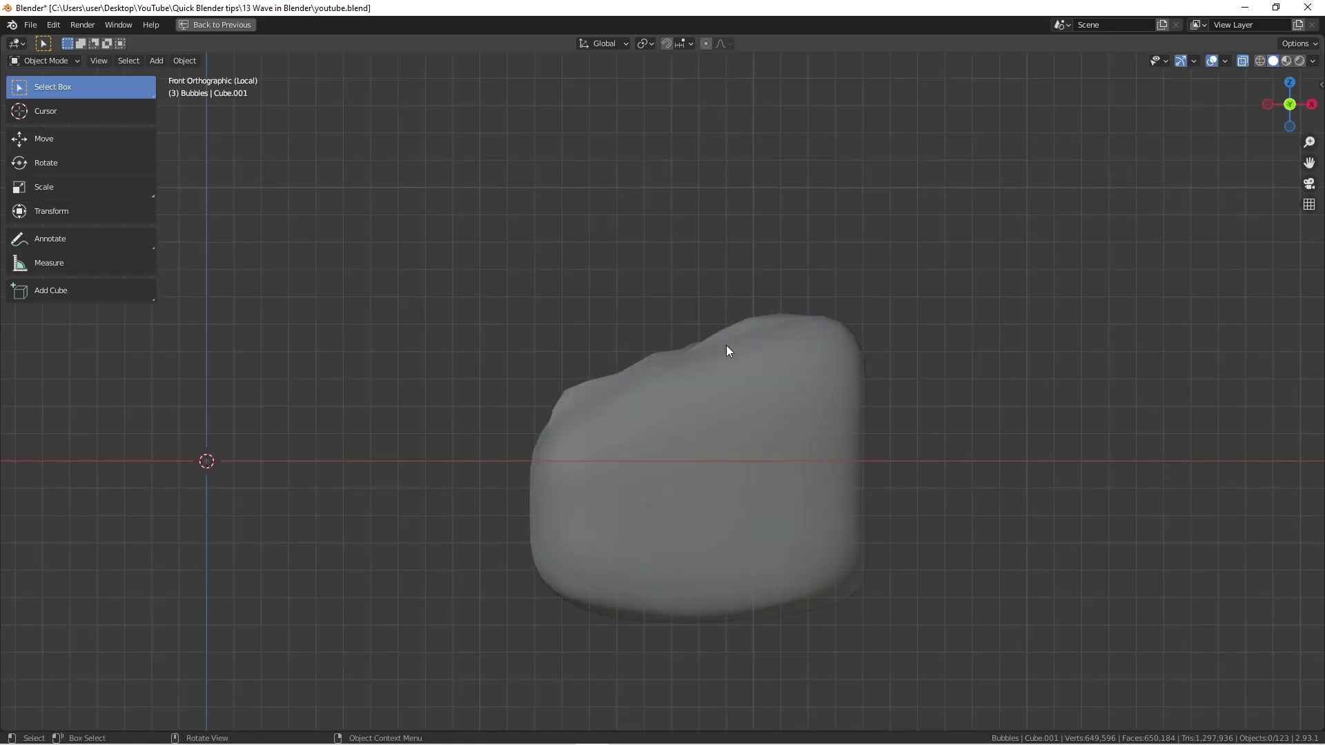
Exit local view and compare the sculpted block with the WAVE object from the front.
key(KP_Divide)
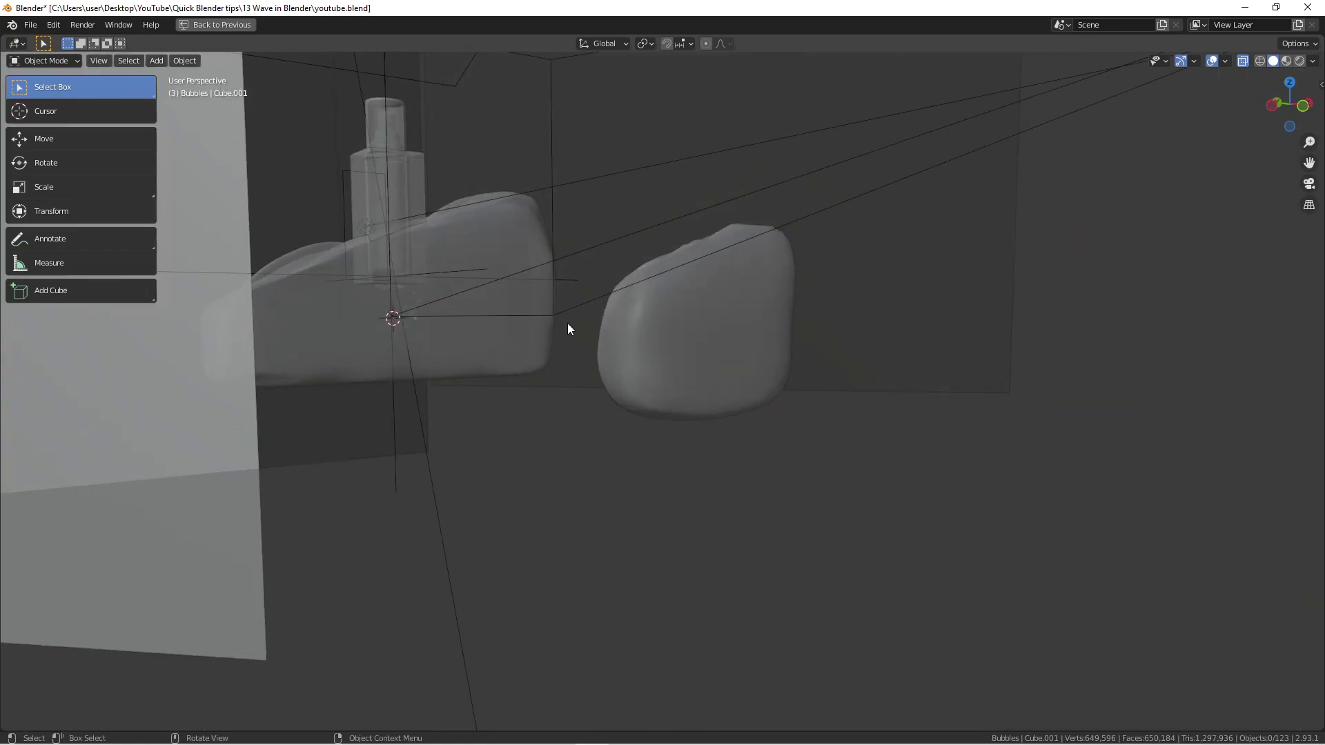
key(KP_1)
shift+middle_drag(427, 312, 722, 333)
scroll(722, 333, up, 5)
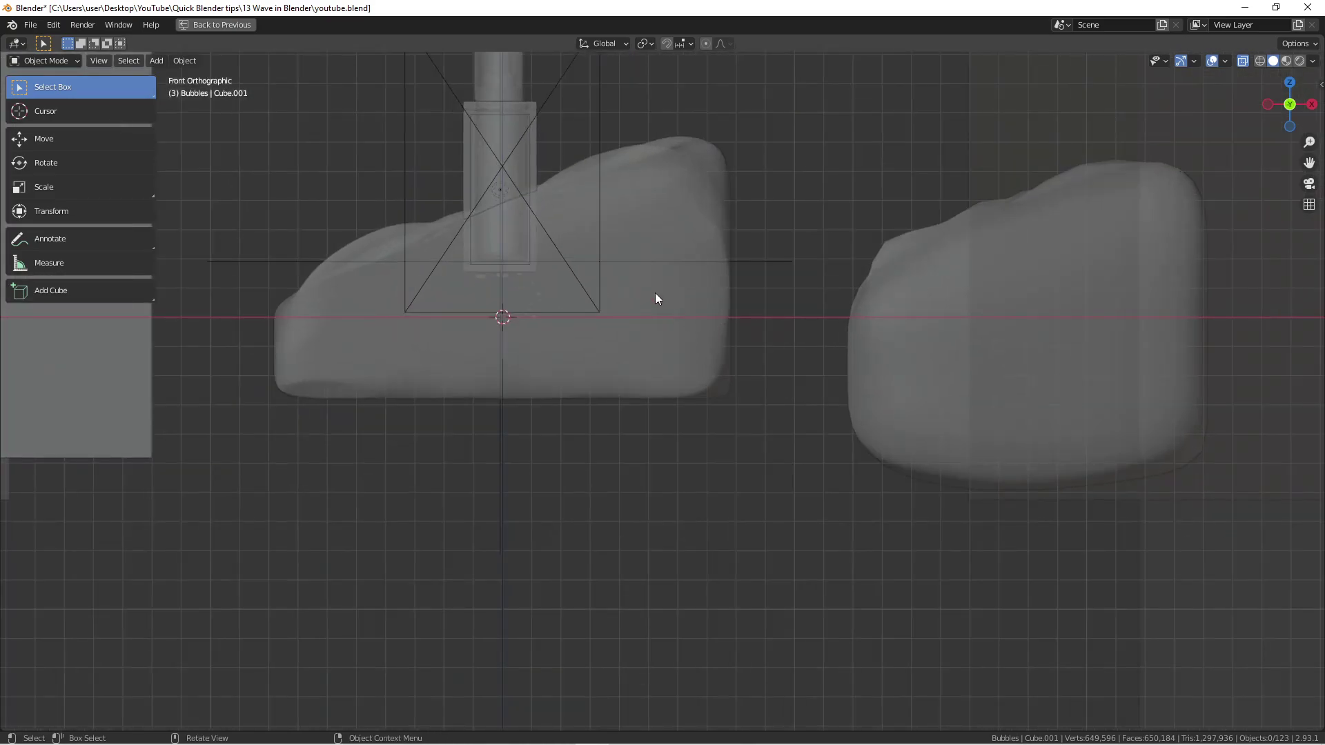
Examine the WAVE object's mesh density and surface ripples in Edit Mode, and return to Object Mode.
click(656, 293)
middle_drag(659, 297, 659, 344)
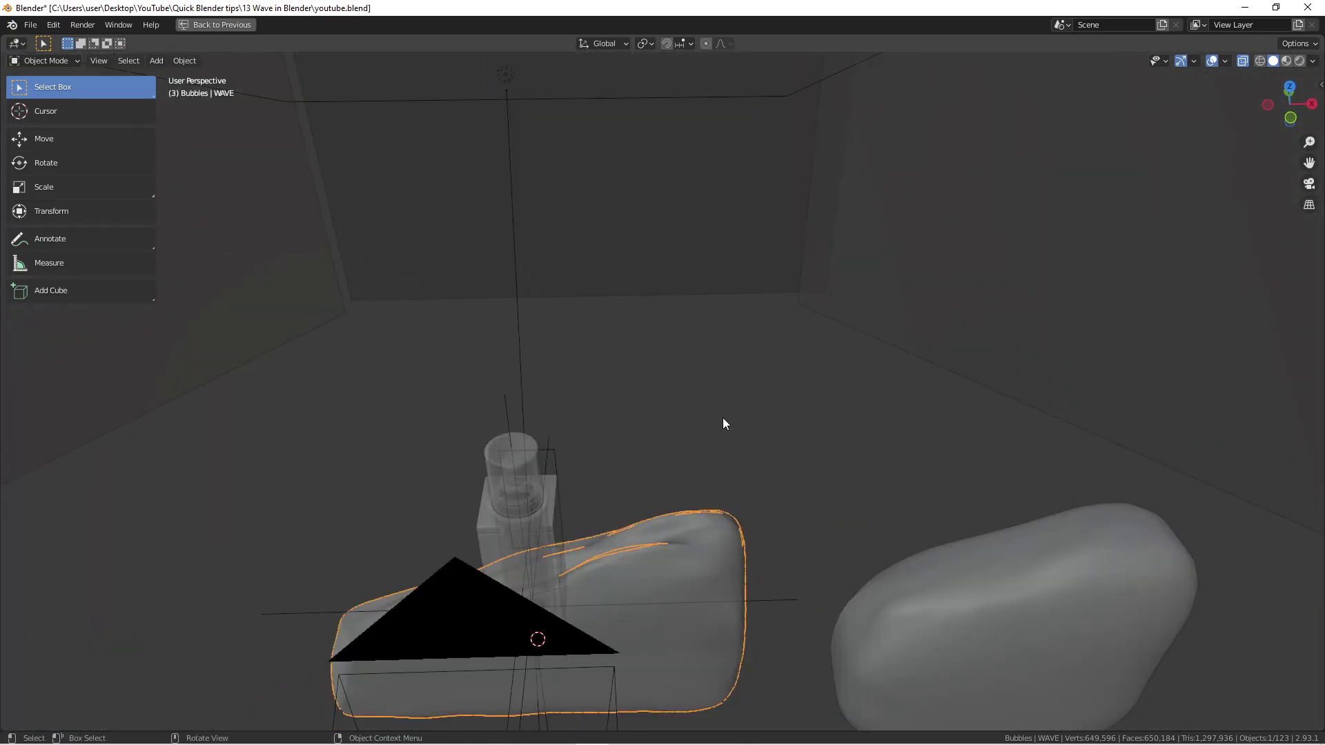
key(Tab)
middle_drag(652, 554, 764, 398)
scroll(683, 419, up, 5)
scroll(879, 331, down, 6)
middle_drag(880, 334, 853, 334)
scroll(853, 334, up, 3)
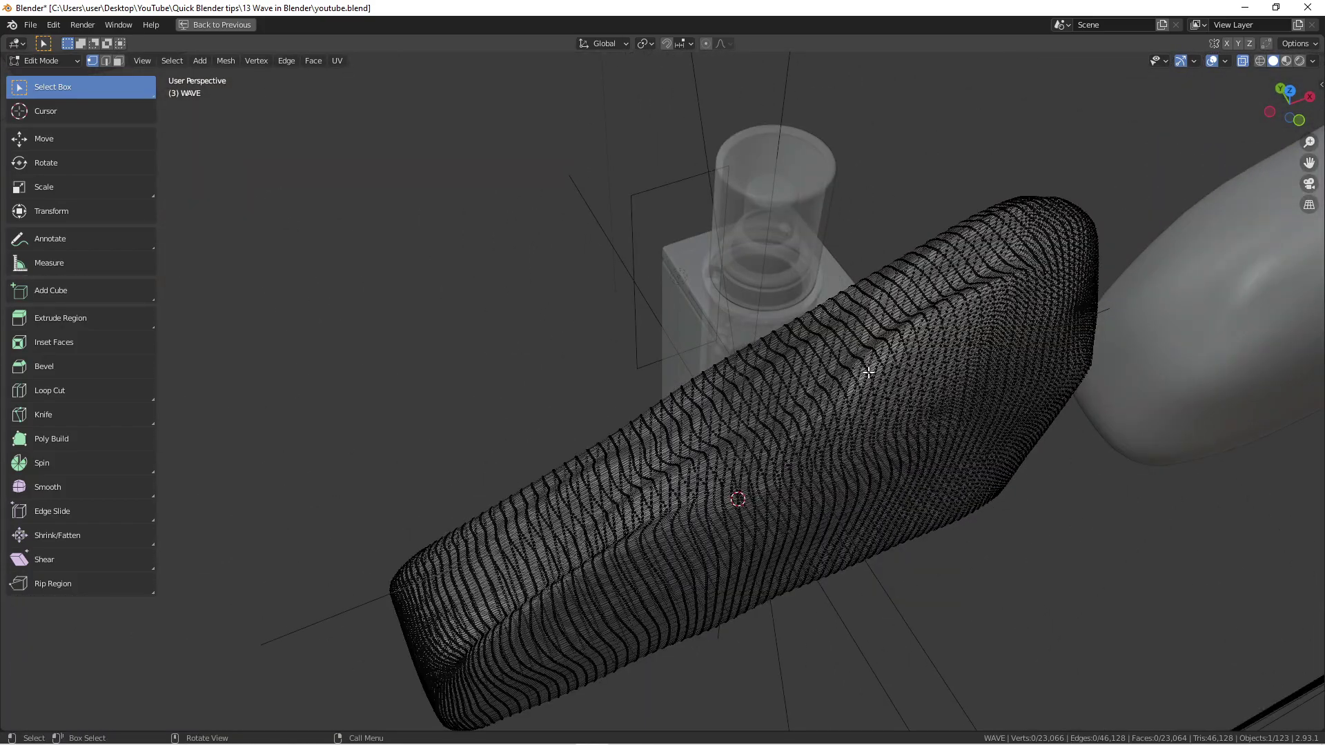
drag(904, 322, 927, 350)
mouse_move(940, 371)
middle_down()
mouse_move(857, 352)
mouse_move(920, 356)
middle_up()
scroll(858, 352, down, 2)
key(Tab)
scroll(1035, 401, down, 5)
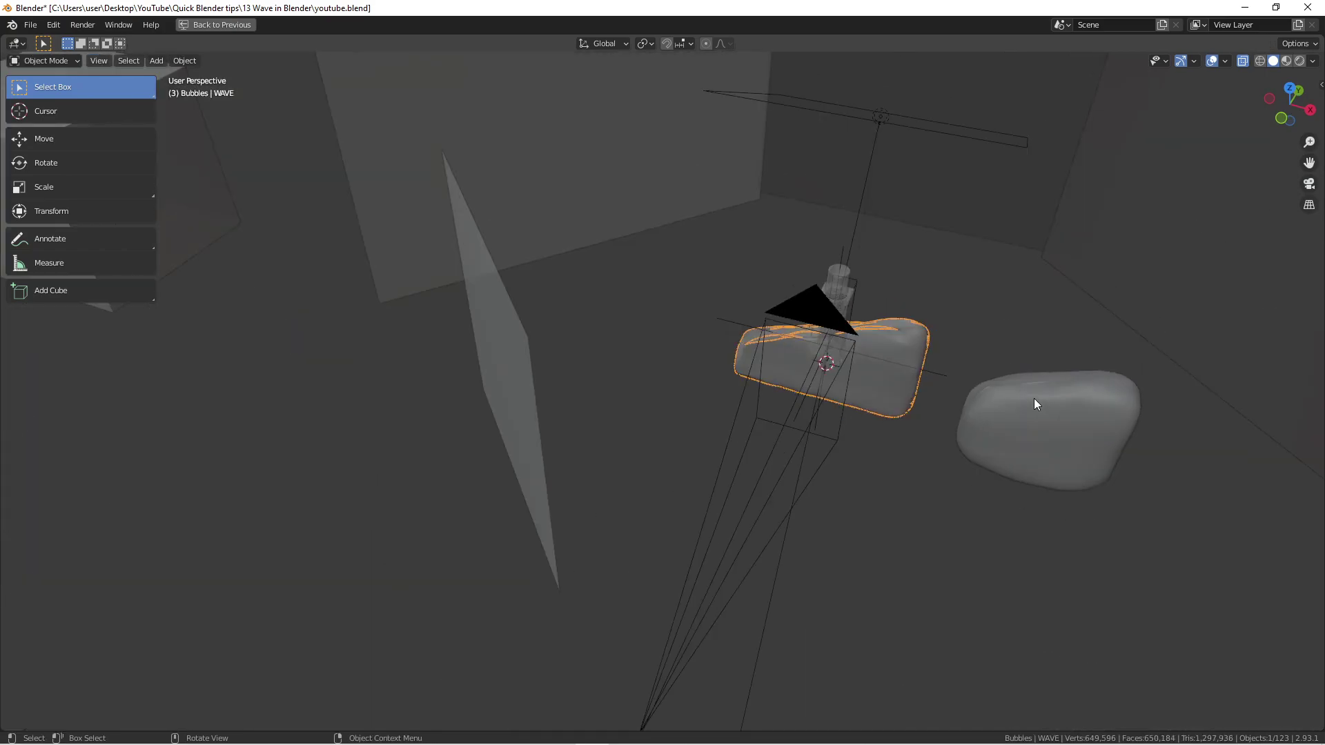
Select the sculpted block and view it beside the WAVE object from the front.
scroll(940, 404, up, 4)
click(946, 409)
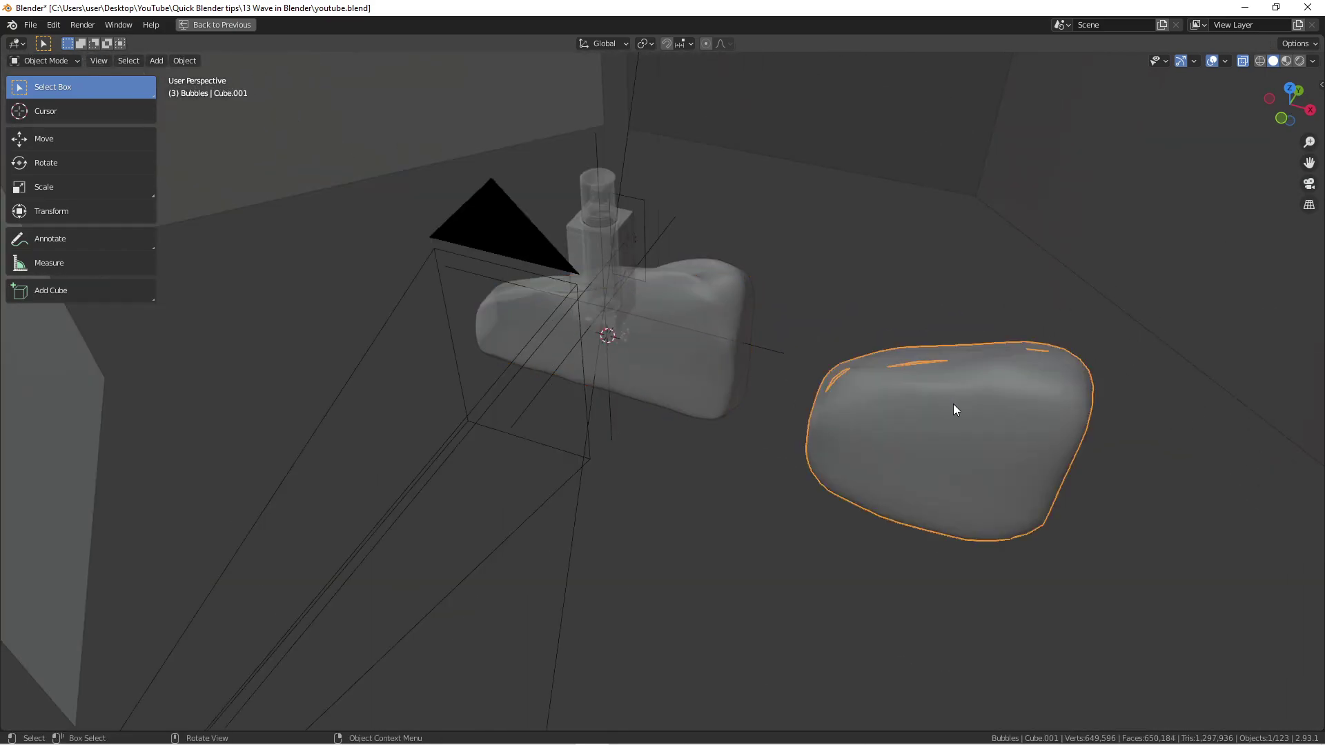
middle_drag(958, 406, 890, 356)
key(KP_1)
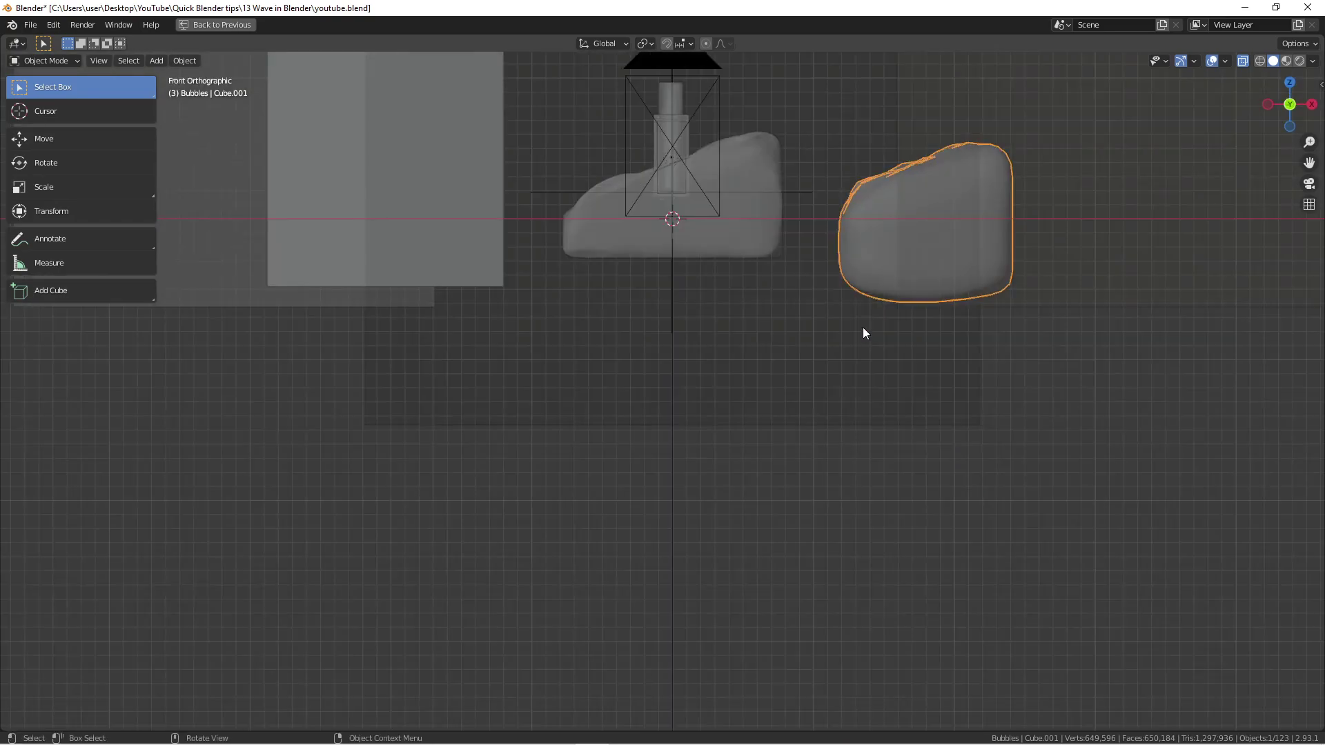
shift+middle_drag(788, 250, 758, 387)
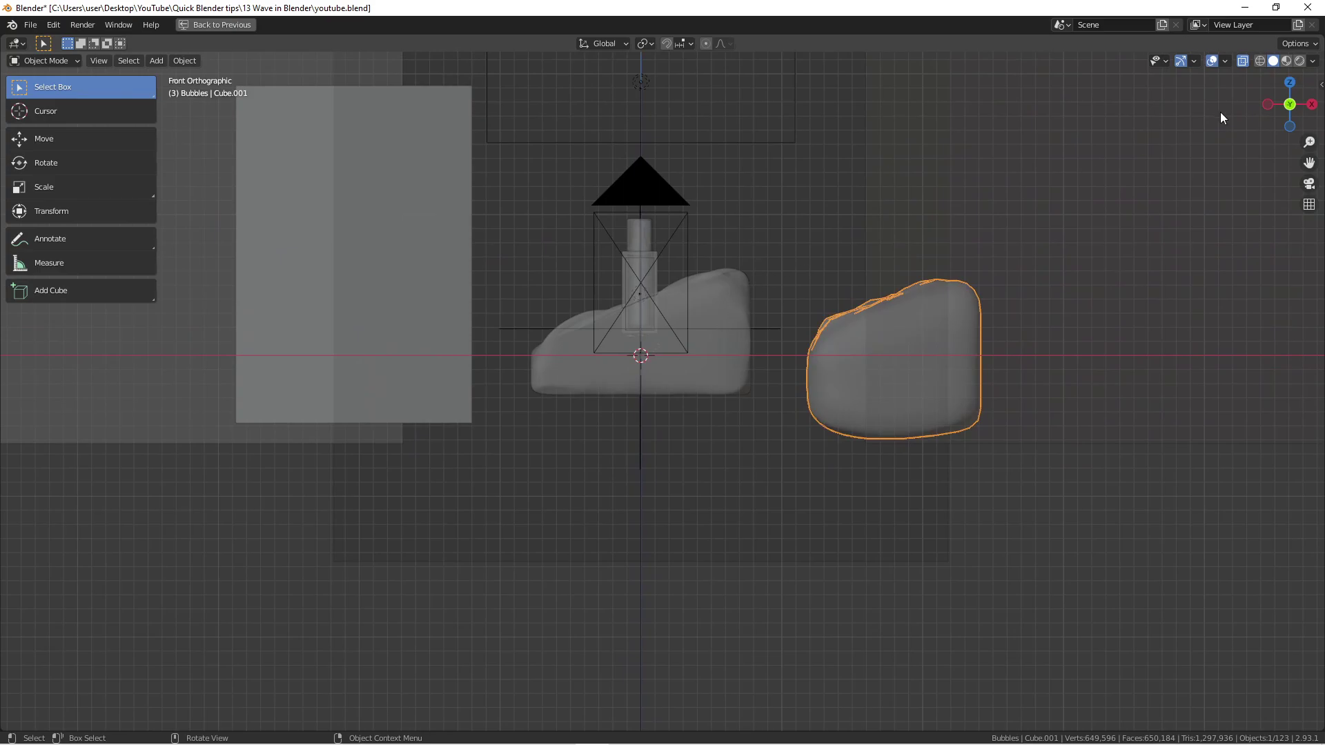
Restore the multi-editor Shading layout and delete the sculpted block, leaving the WAVE object in place.
key(ctrl+space)
scroll(884, 184, up, 1)
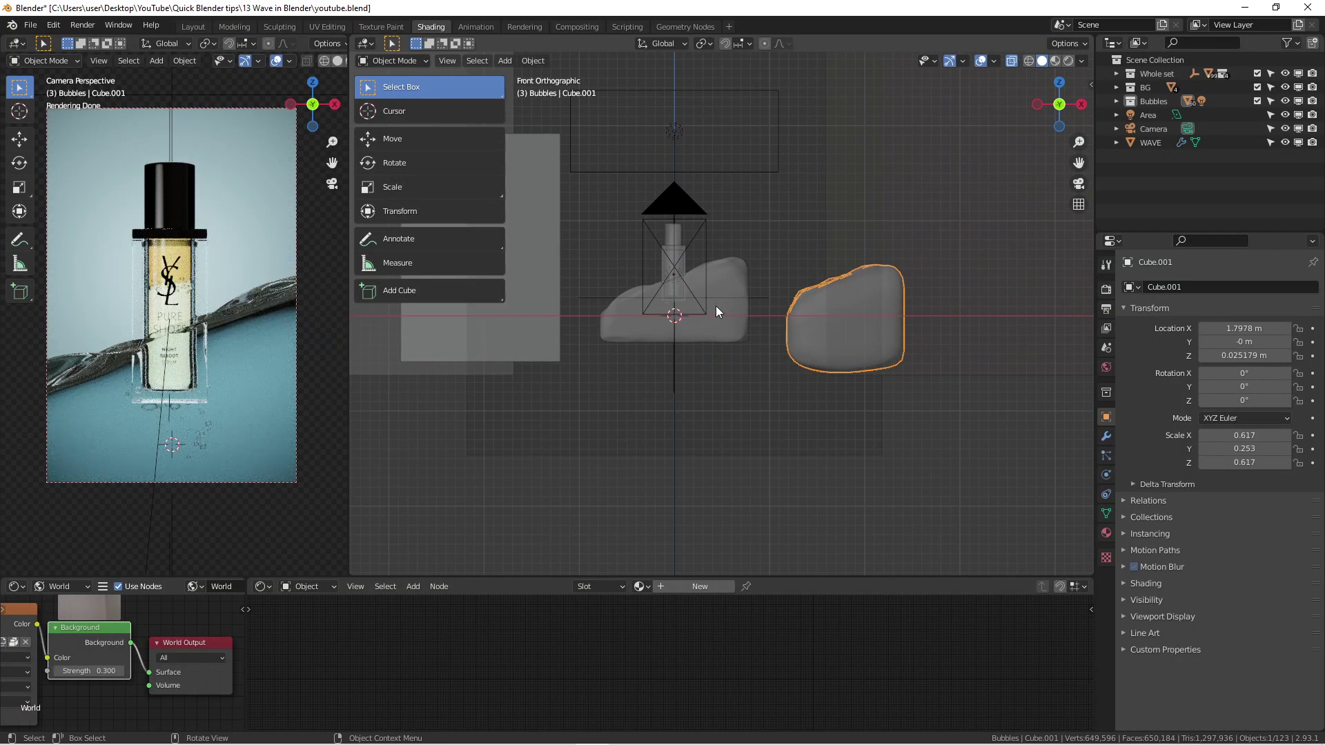
click(889, 318)
click(895, 313)
key(x)
click(838, 326)
shift+middle_drag(748, 276, 876, 347)
scroll(837, 342, up, 2)
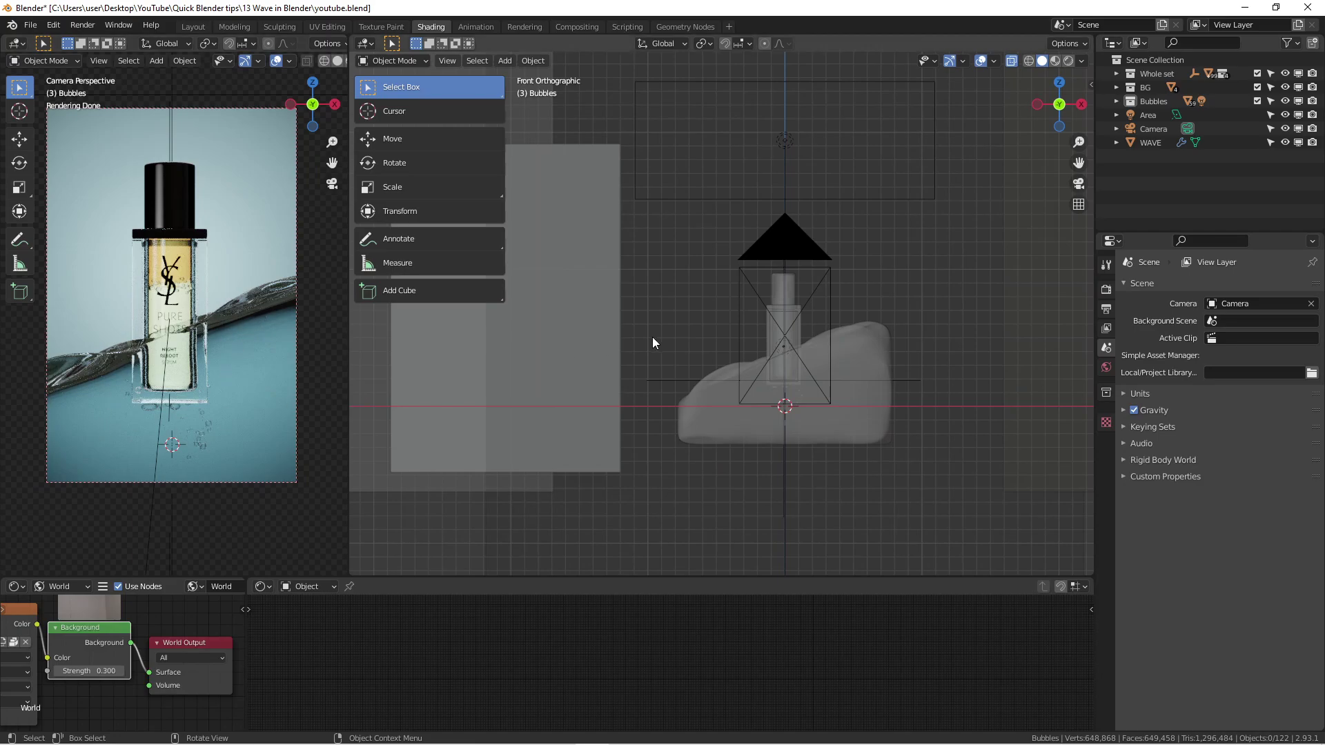
Enlarge the node editor row, then maximize the World node editor with its full node chain in view.
drag(701, 577, 698, 475)
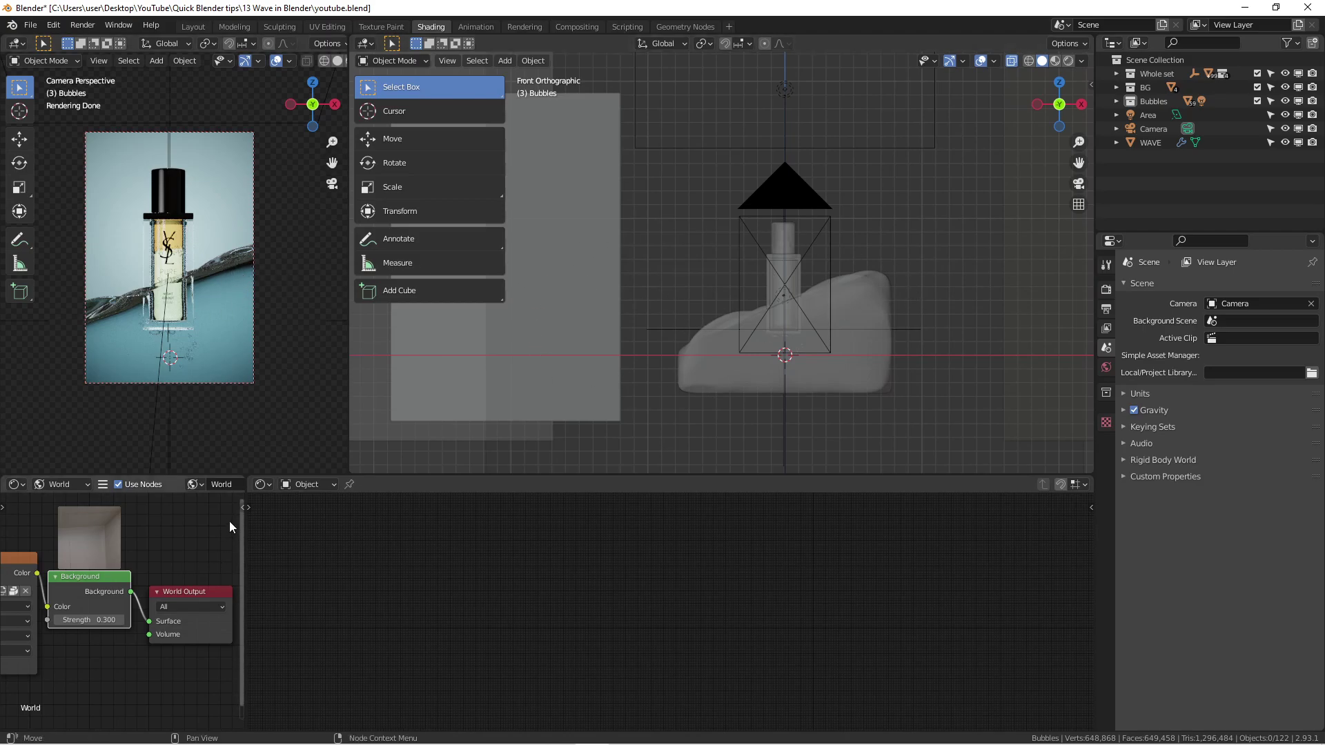
scroll(192, 536, down, 1)
key(ctrl+space)
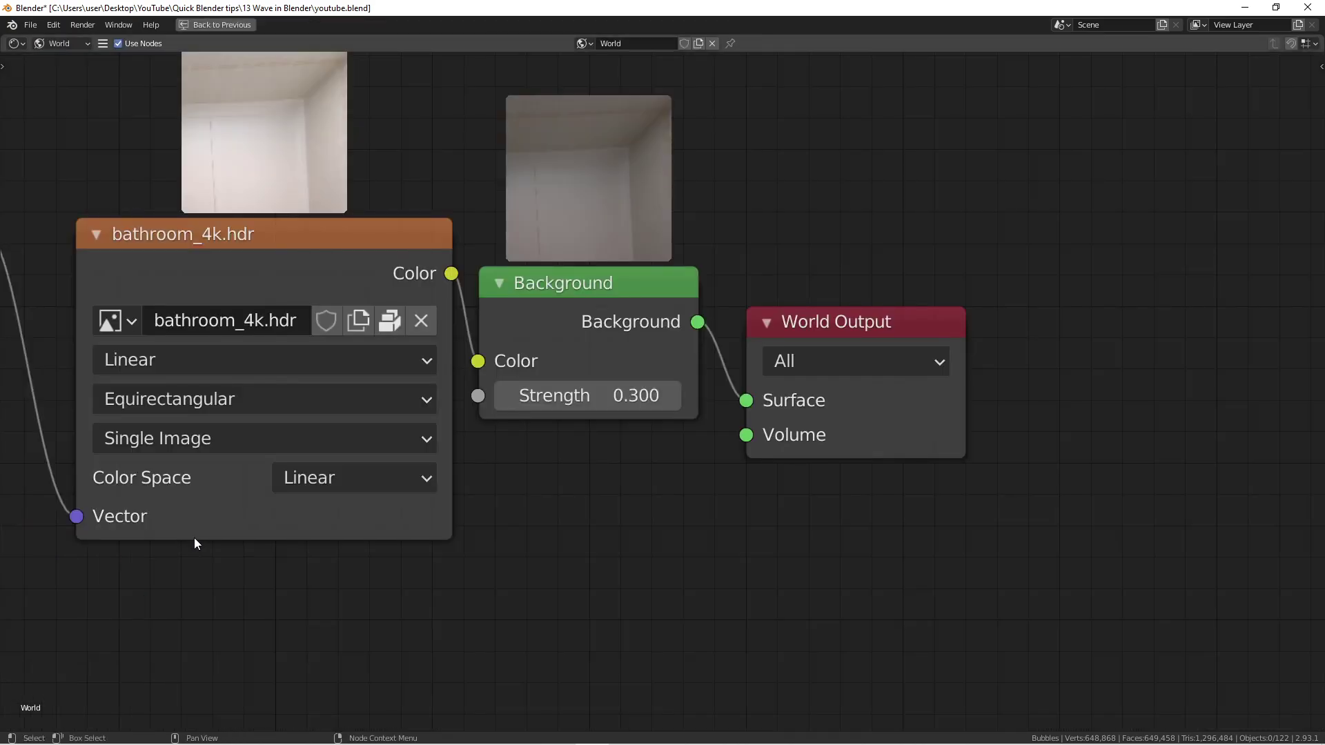
scroll(566, 360, down, 2)
middle_drag(566, 360, 859, 449)
scroll(858, 449, down, 2)
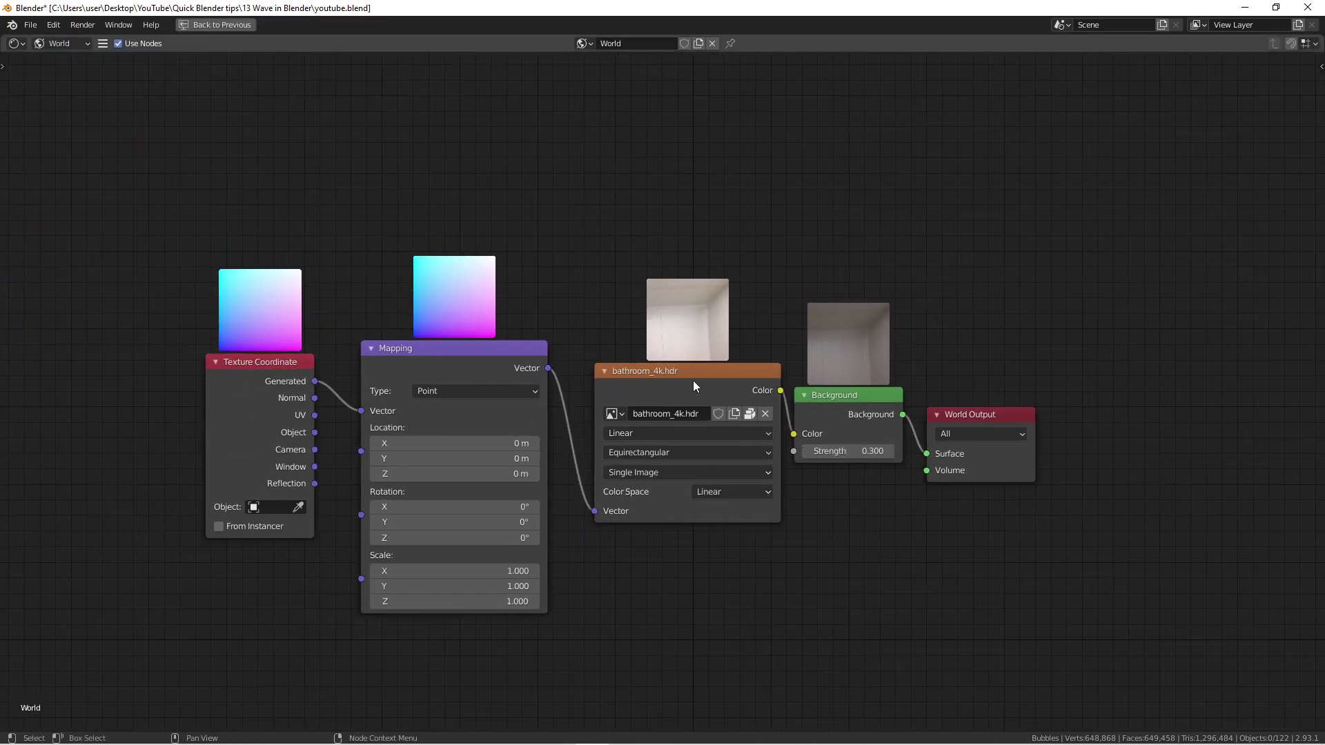
Tidy the World node layout by repositioning the bathroom_4k.hdr, Background and World Output nodes.
drag(693, 380, 669, 373)
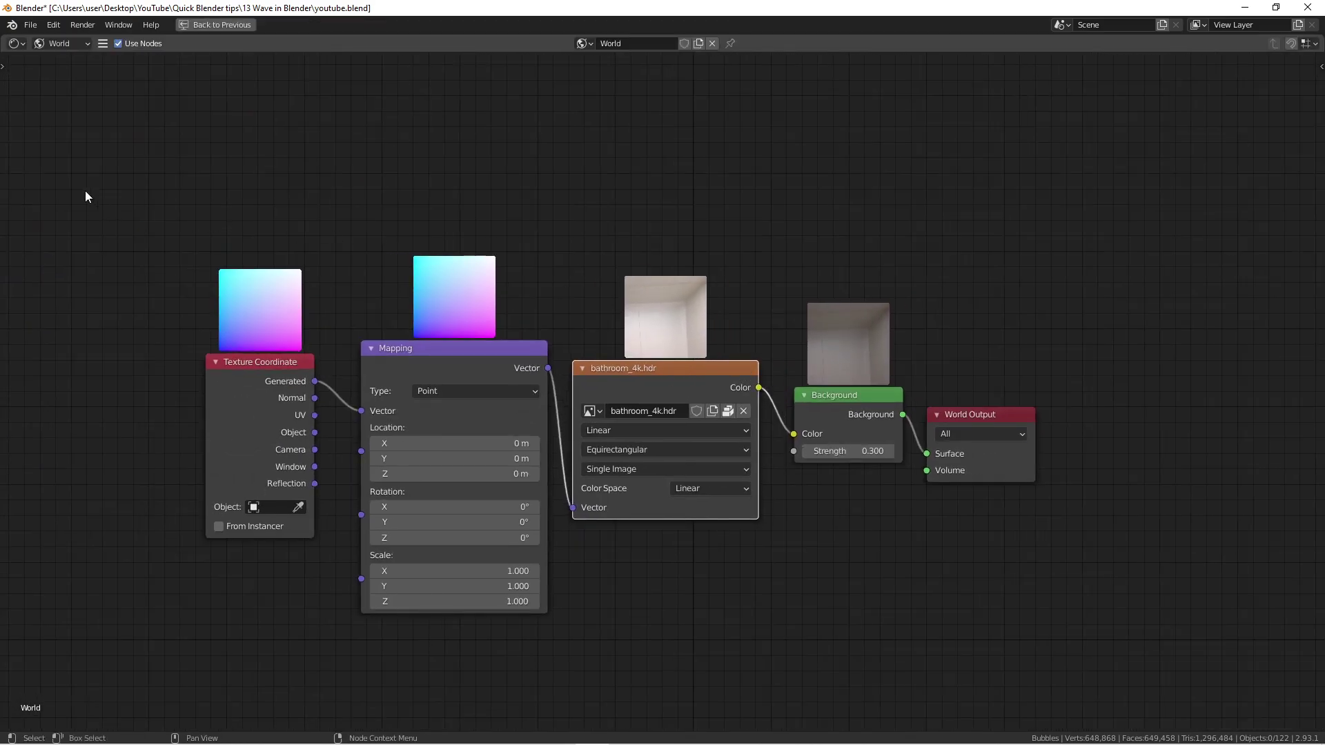
drag(826, 395, 816, 385)
drag(994, 417, 987, 380)
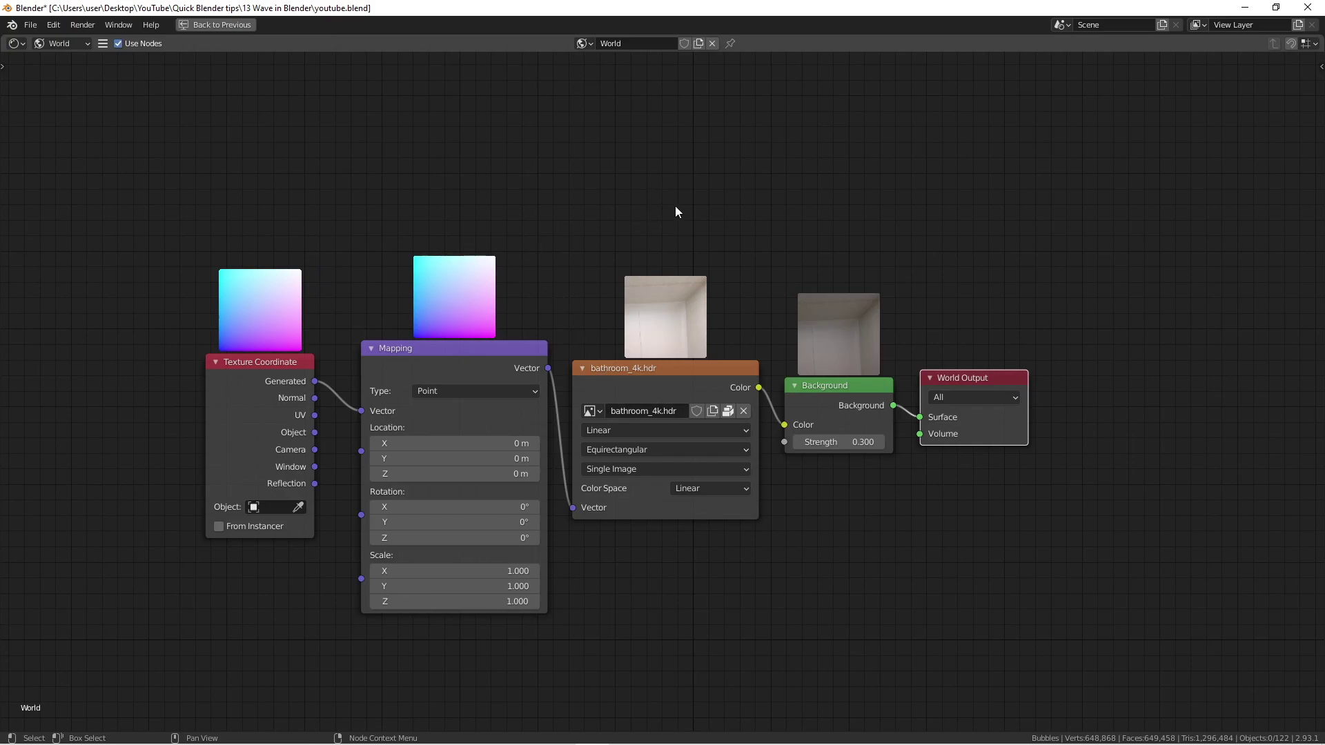
scroll(621, 211, down, 1)
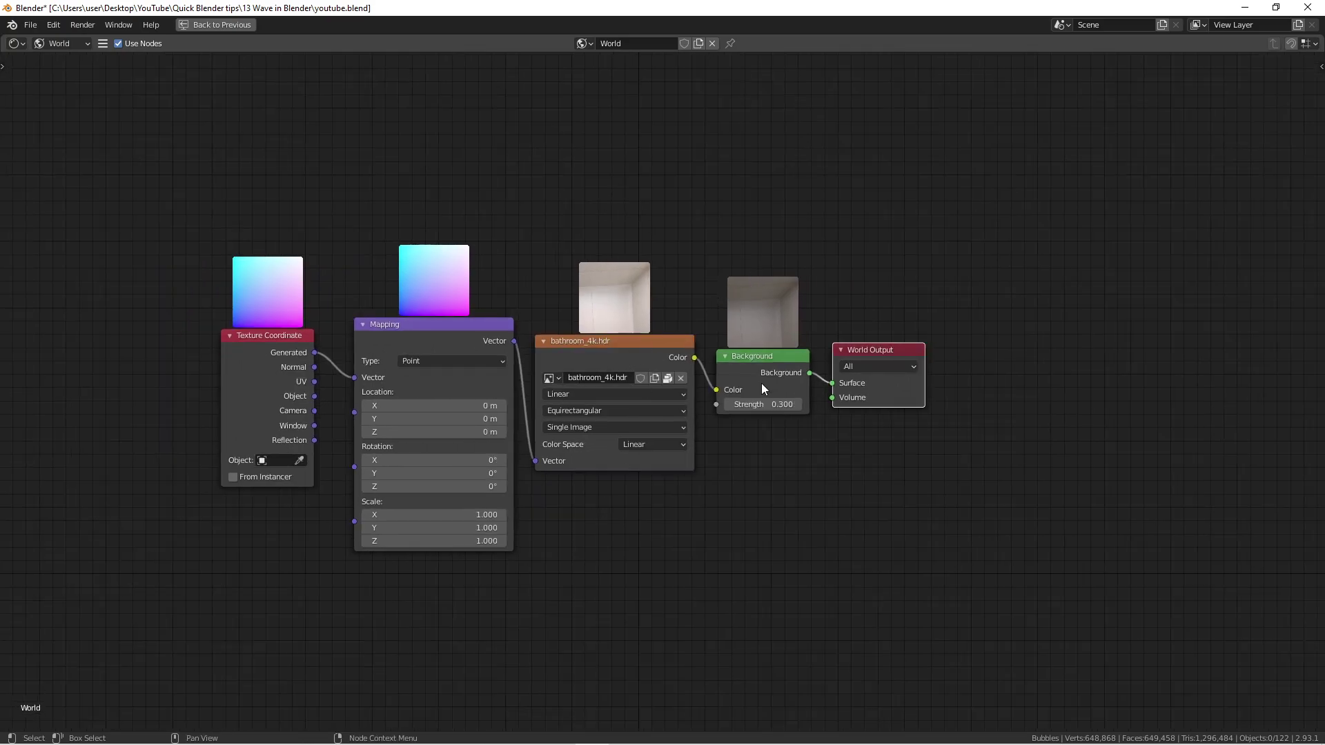
scroll(763, 390, up, 1)
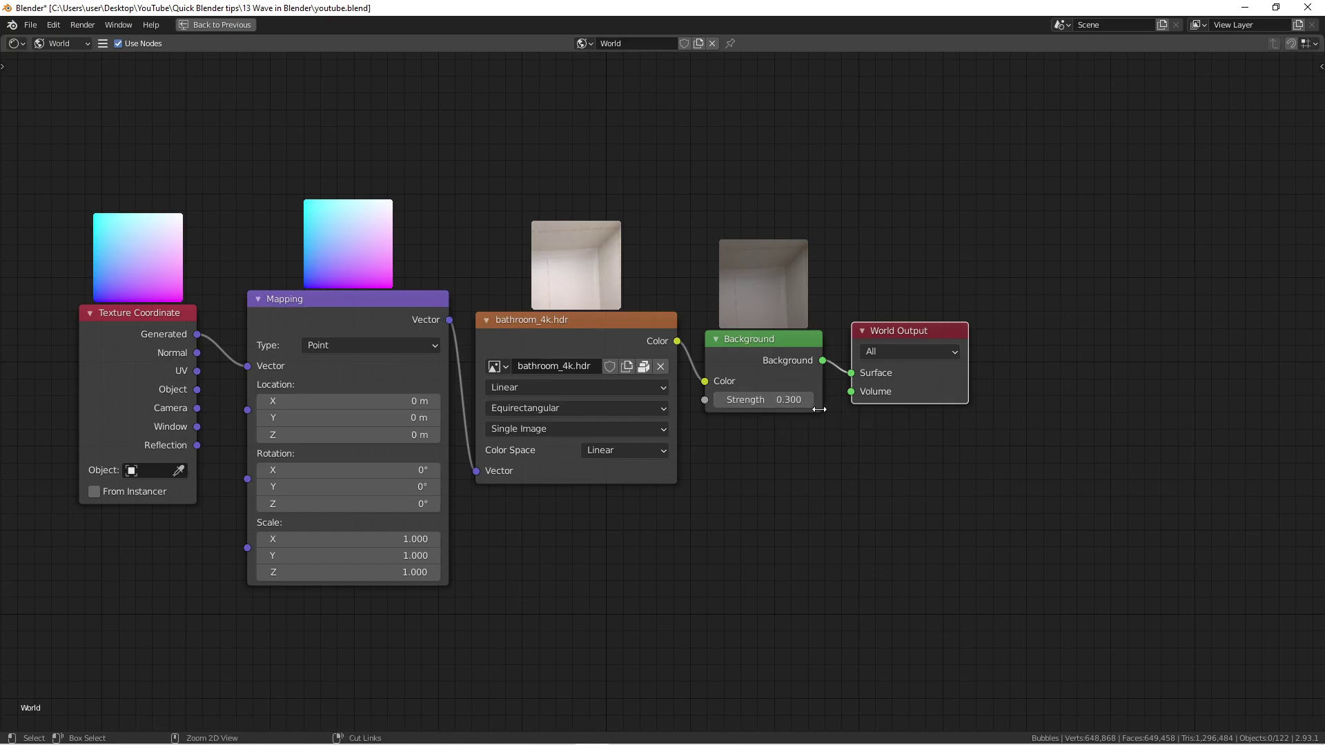
Return to the multi-editor layout and widen the World node editor to fit the Background and World Output nodes.
key(ctrl+space)
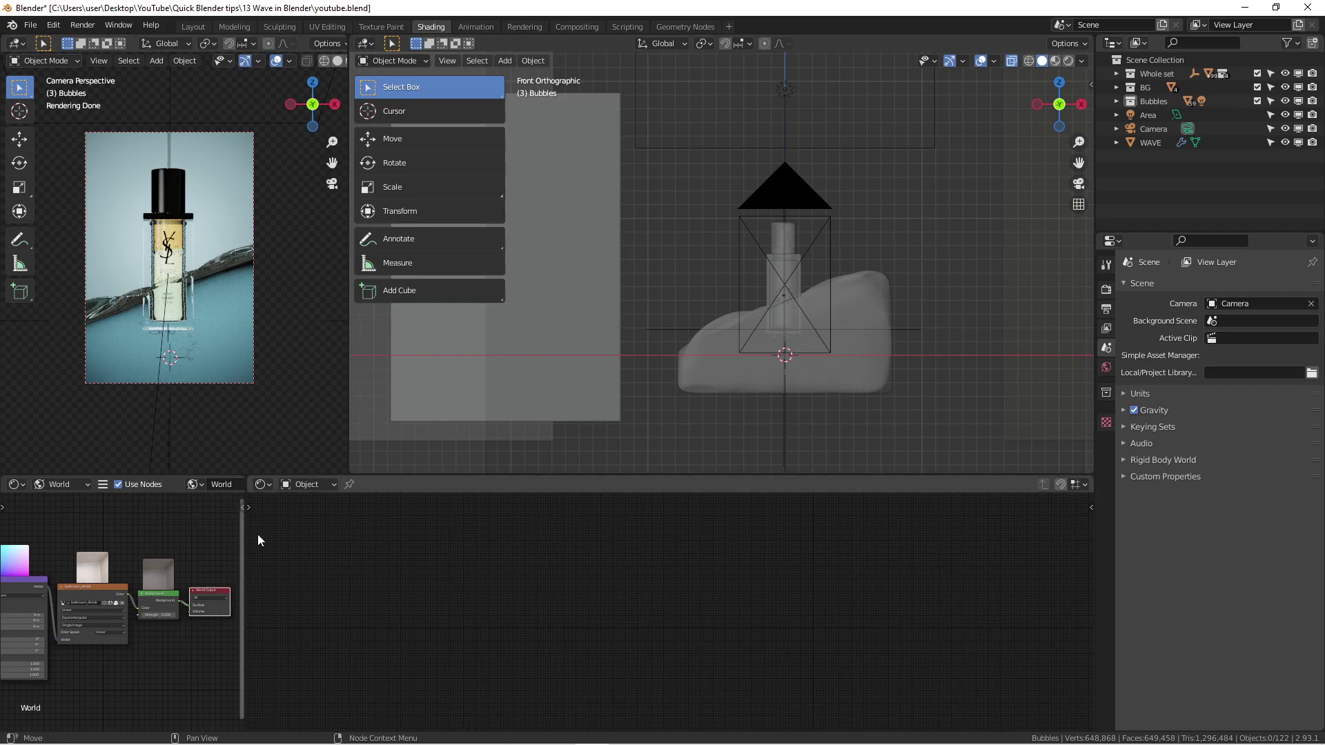
drag(245, 516, 499, 519)
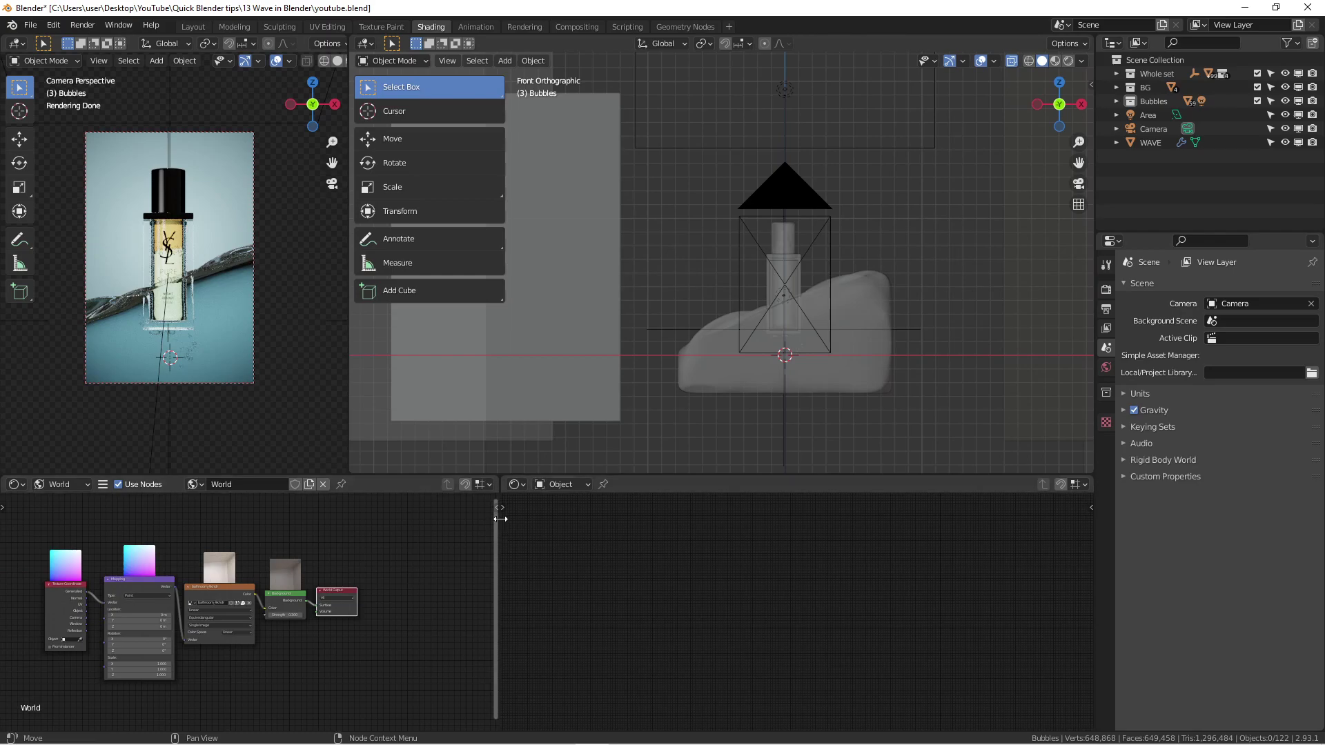
drag(498, 518, 392, 530)
scroll(269, 562, up, 5)
middle_drag(271, 558, 293, 545)
scroll(294, 550, up, 2)
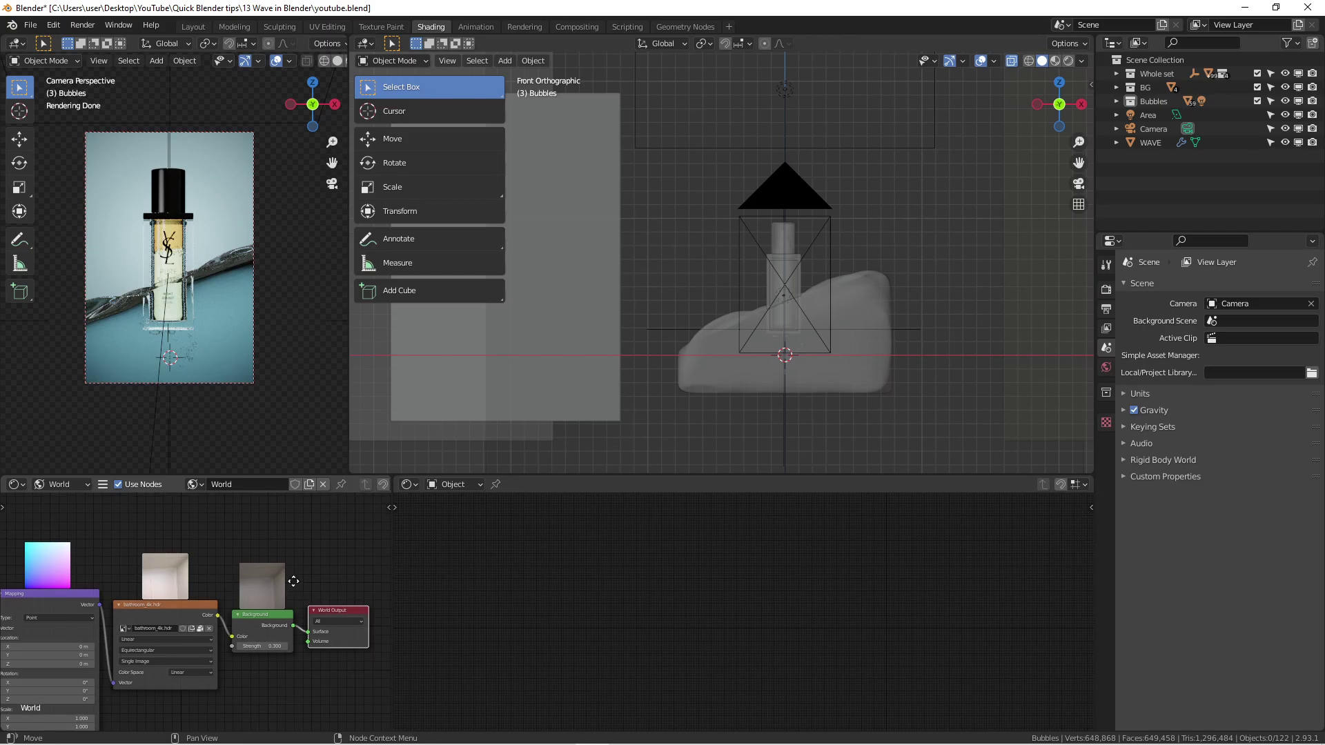
scroll(299, 557, up, 3)
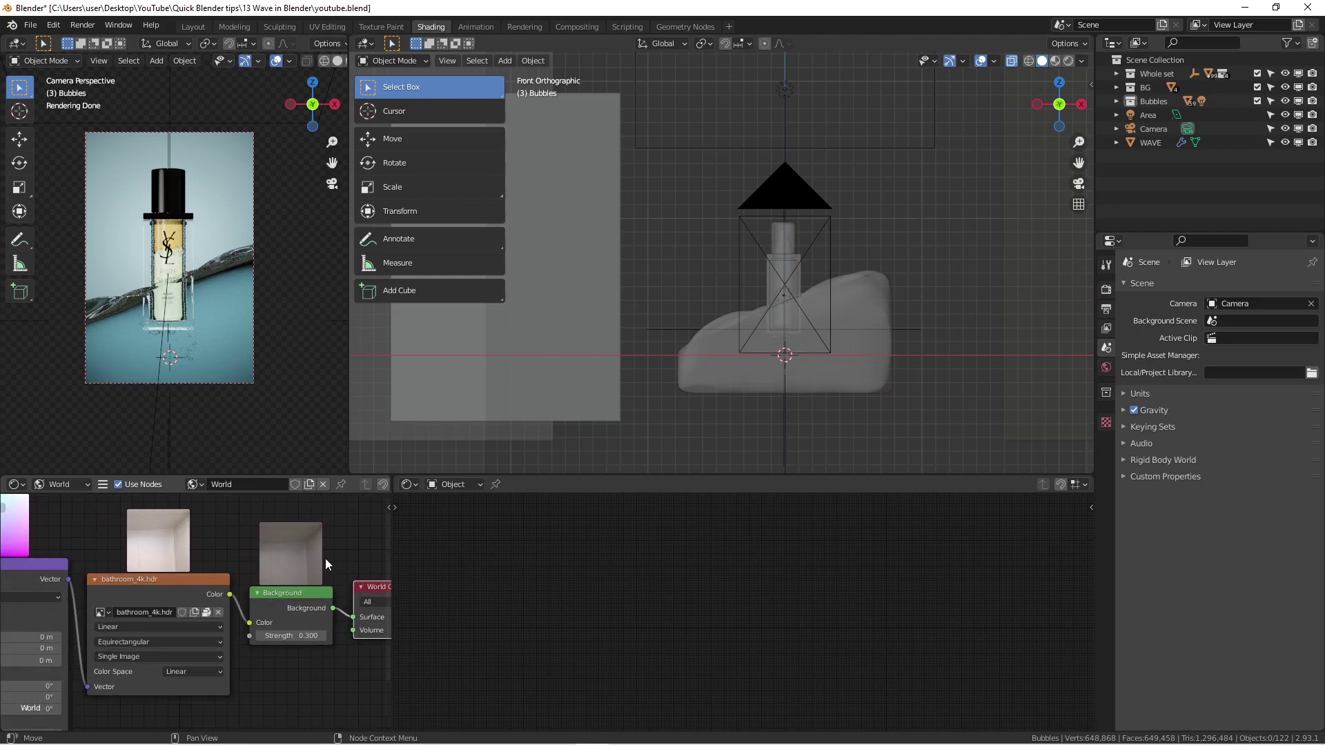
middle_drag(324, 557, 227, 559)
scroll(175, 252, up, 2)
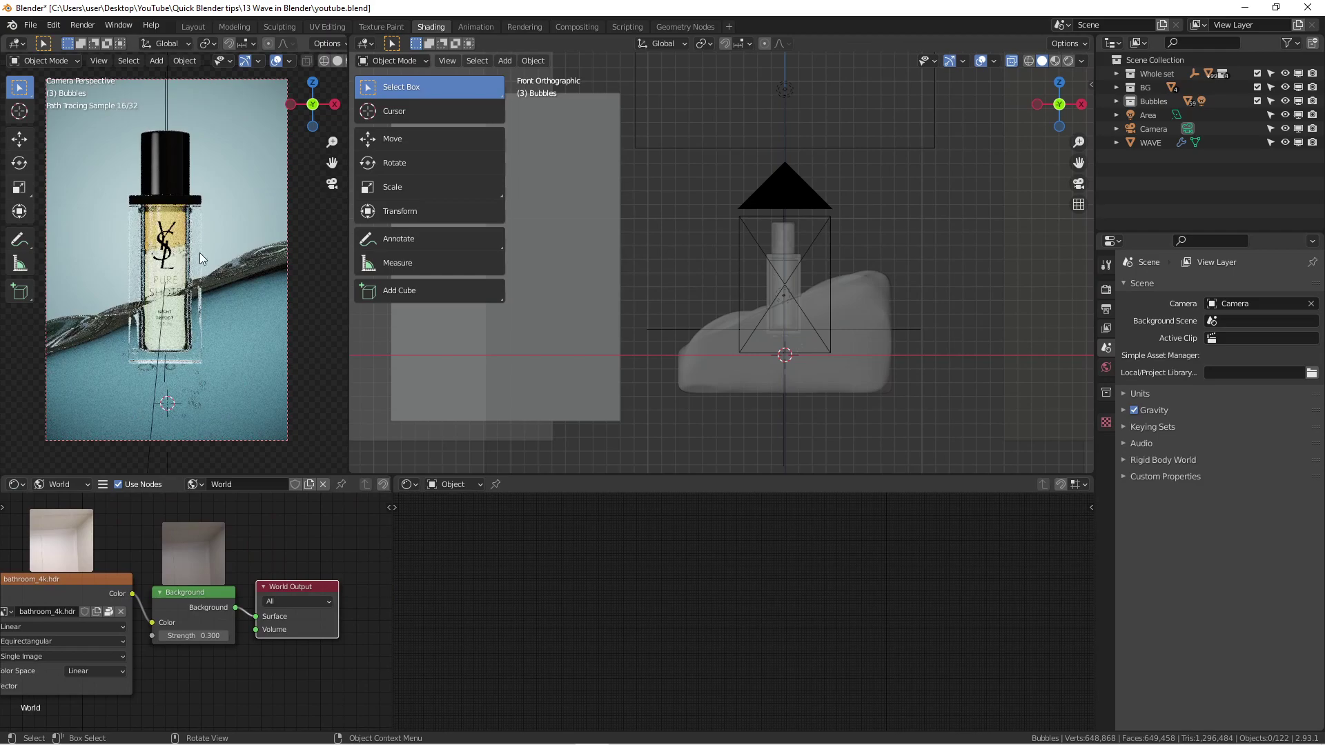
Move the World Output node away from Background and cut the link between them to turn off the HDRI lighting.
scroll(200, 254, up, 1)
scroll(237, 592, up, 2)
scroll(205, 595, down, 1)
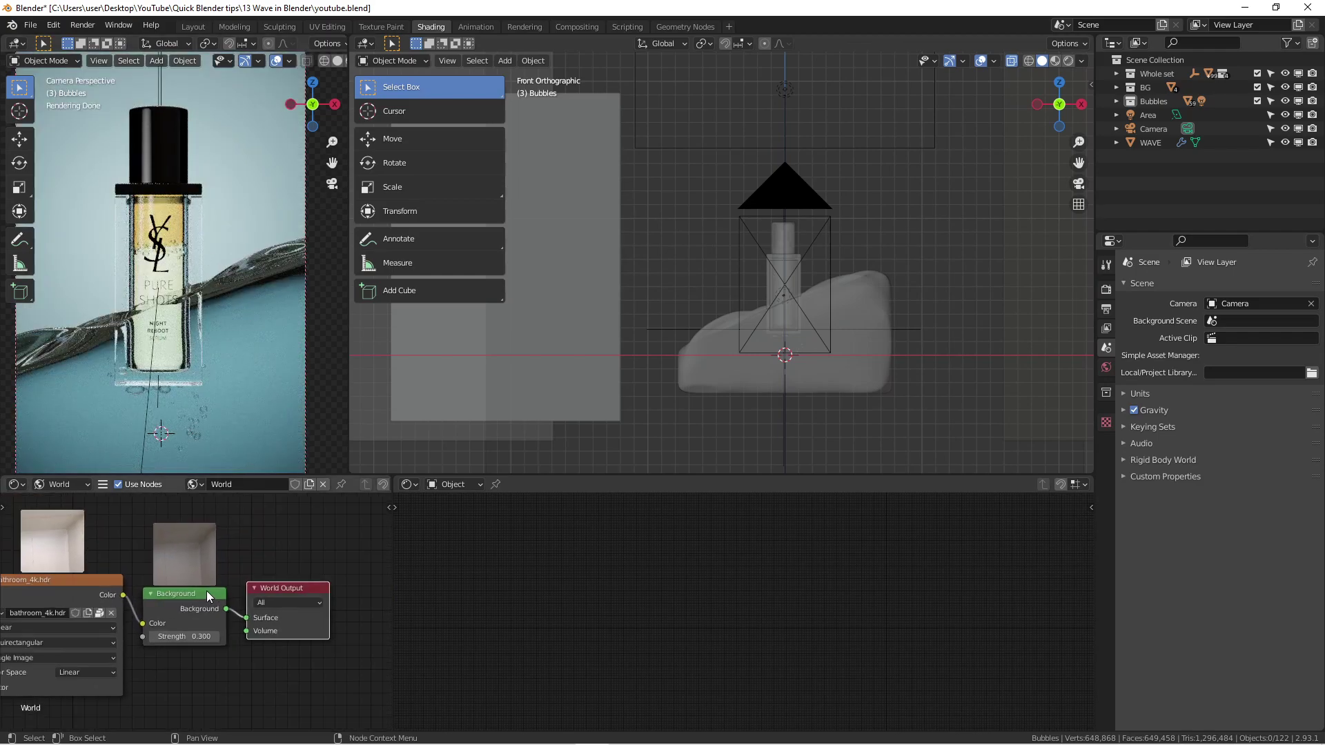
drag(284, 589, 338, 589)
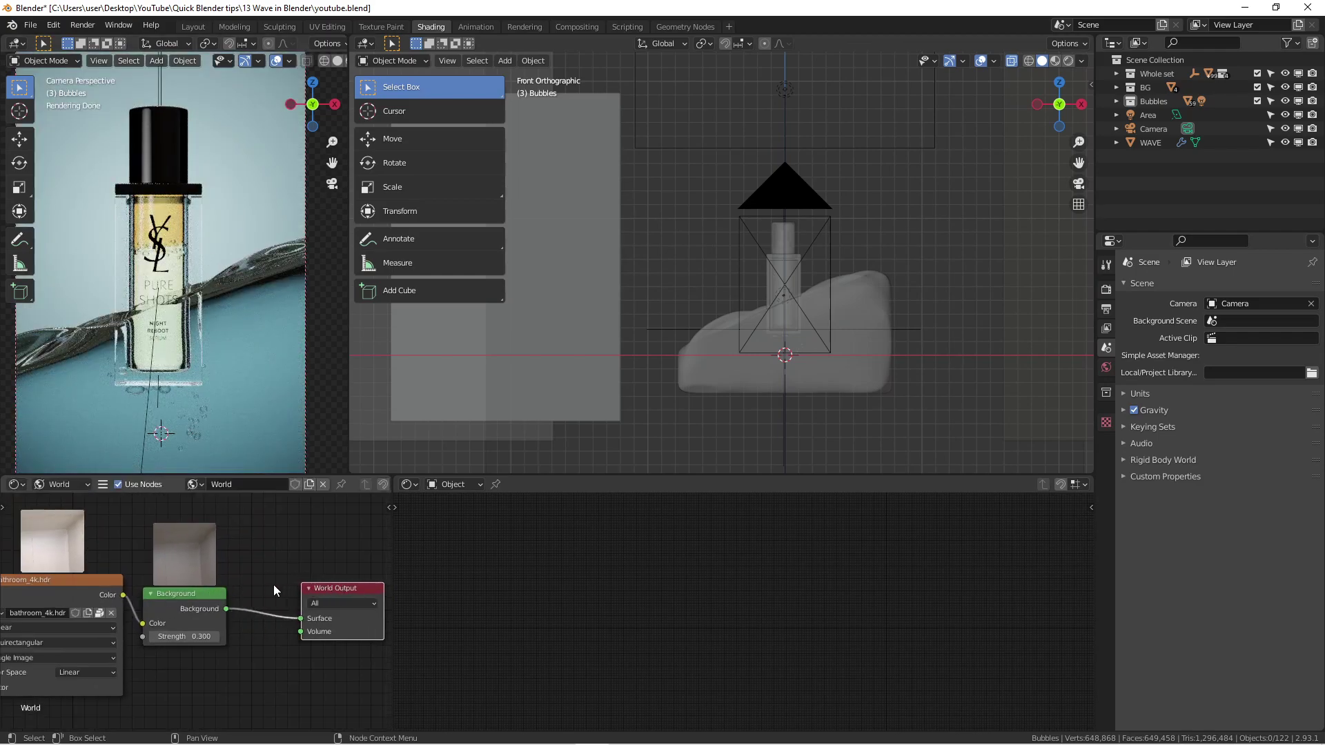
key(ctrl)
ctrl+right_drag(272, 588, 252, 642)
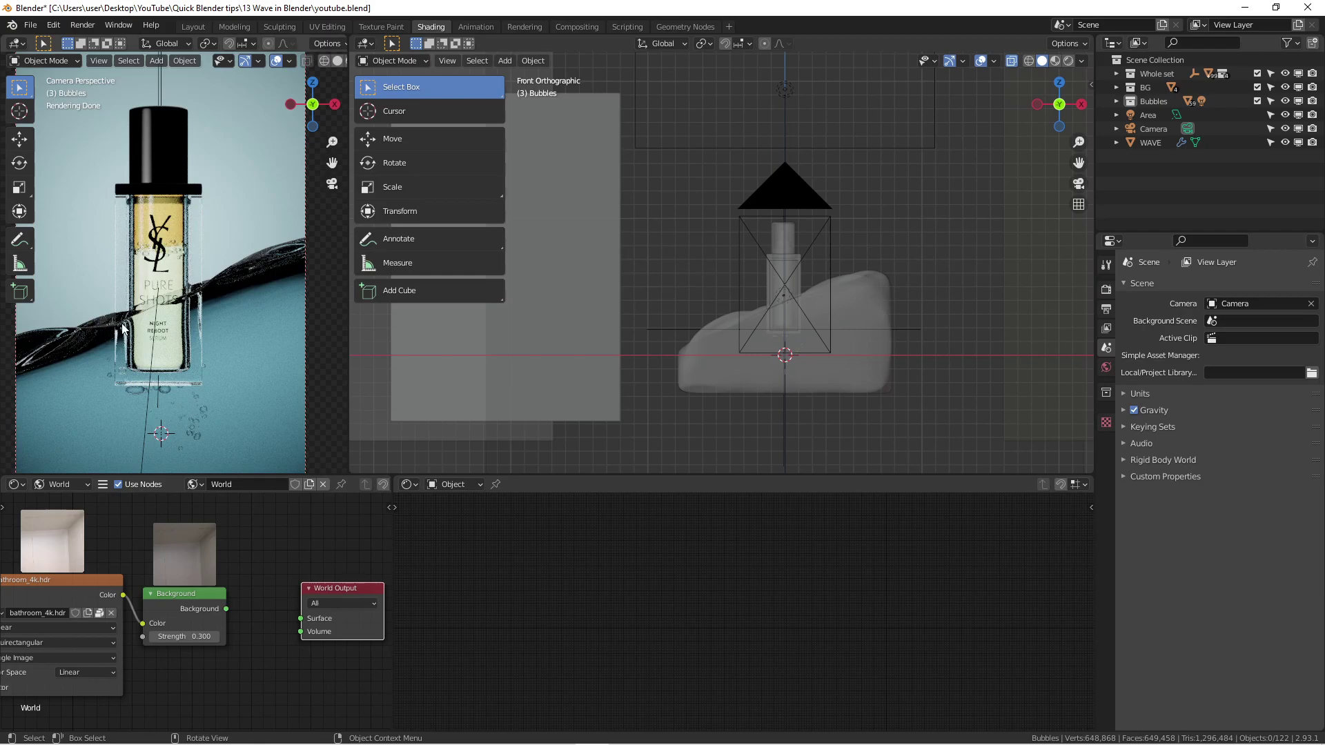
Switch the main 3D viewport to Rendered shading and inspect the light planes surrounding the bottle and wave.
middle_drag(748, 256, 794, 303)
click(1067, 62)
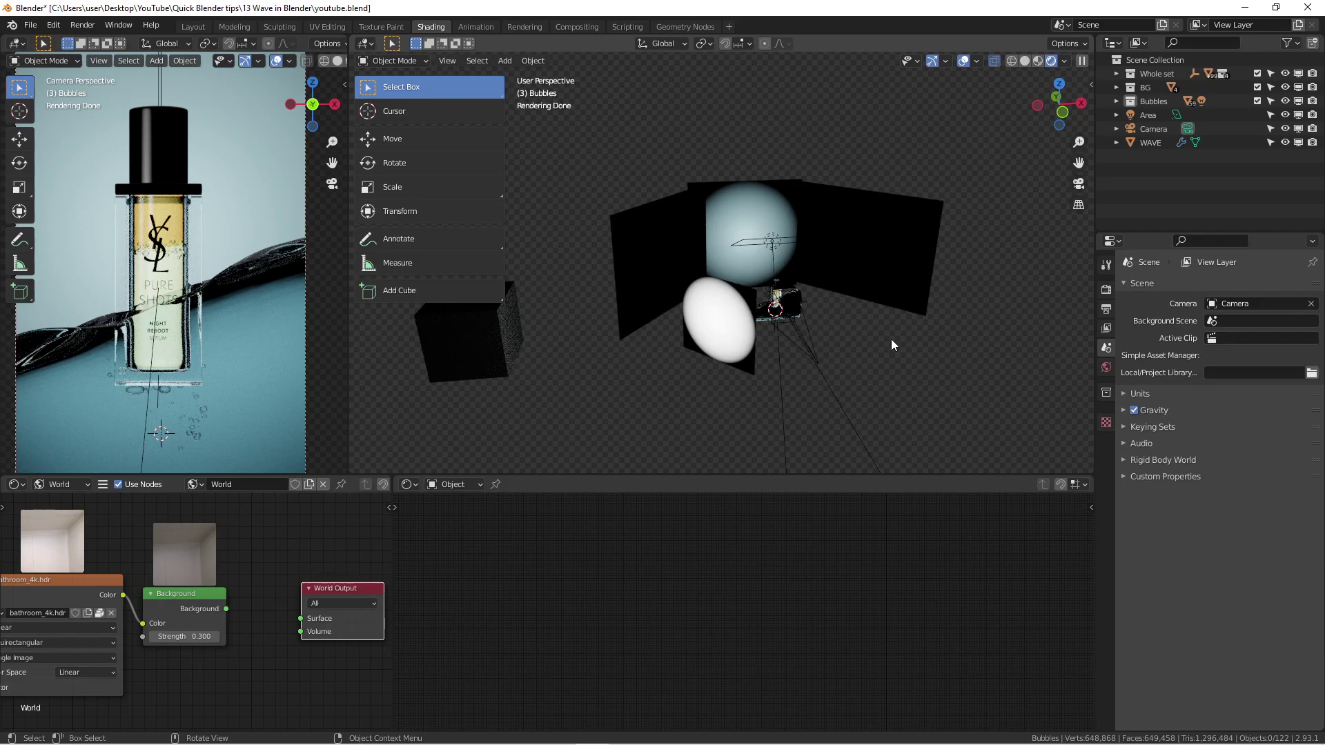
scroll(792, 328, up, 1)
scroll(641, 163, up, 2)
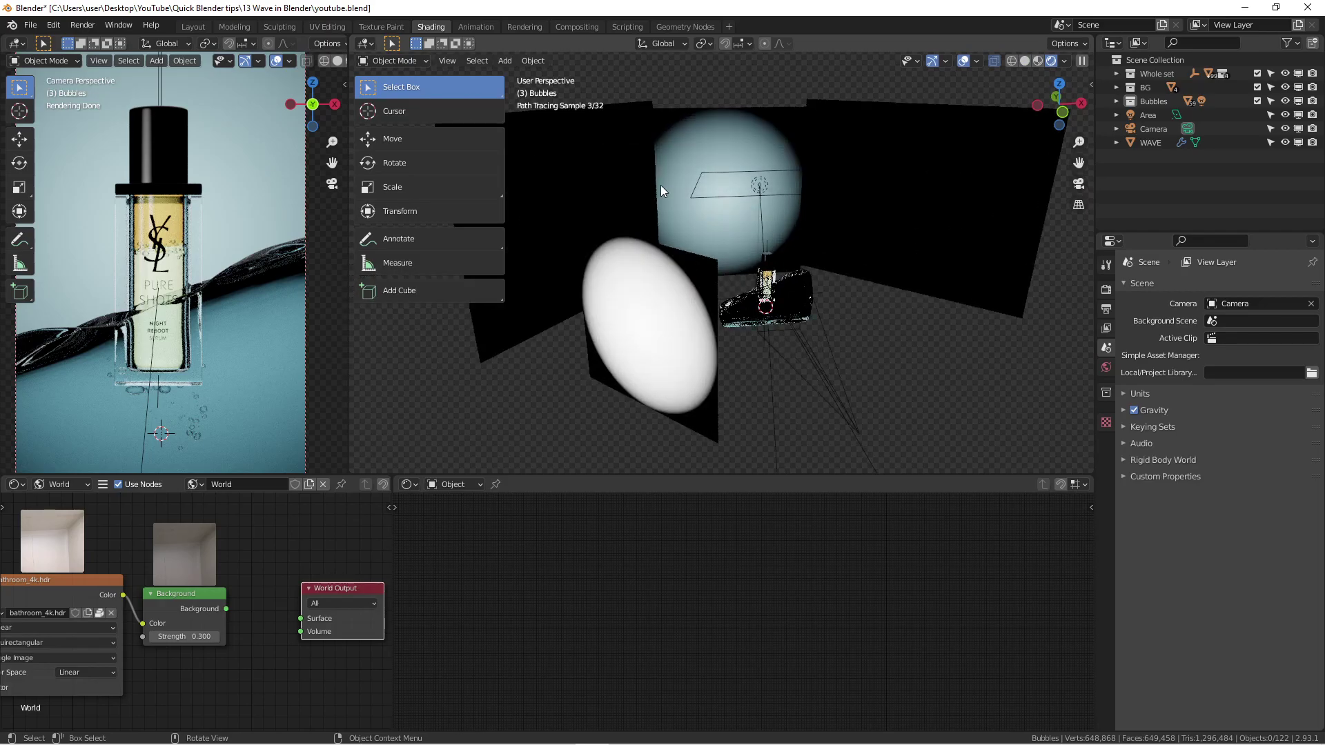
scroll(642, 169, down, 3)
shift+middle_drag(652, 118, 756, 317)
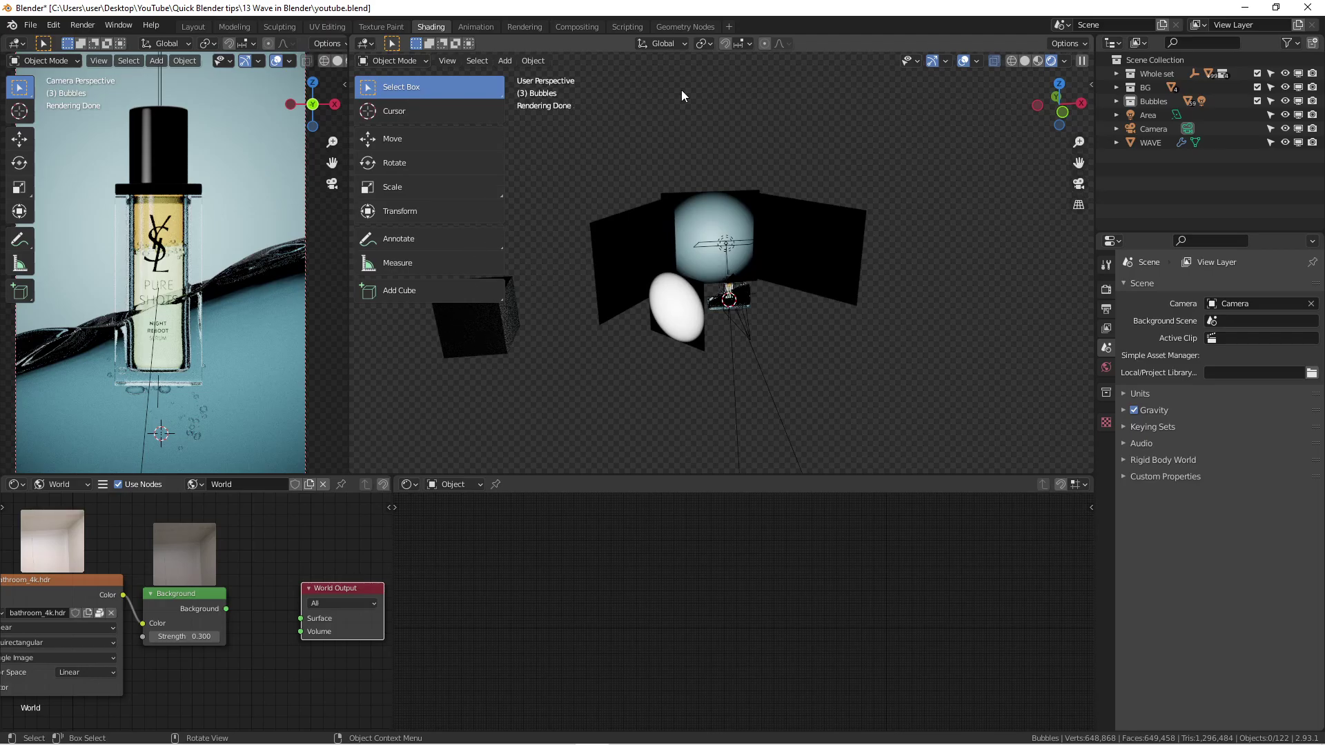
scroll(722, 308, up, 4)
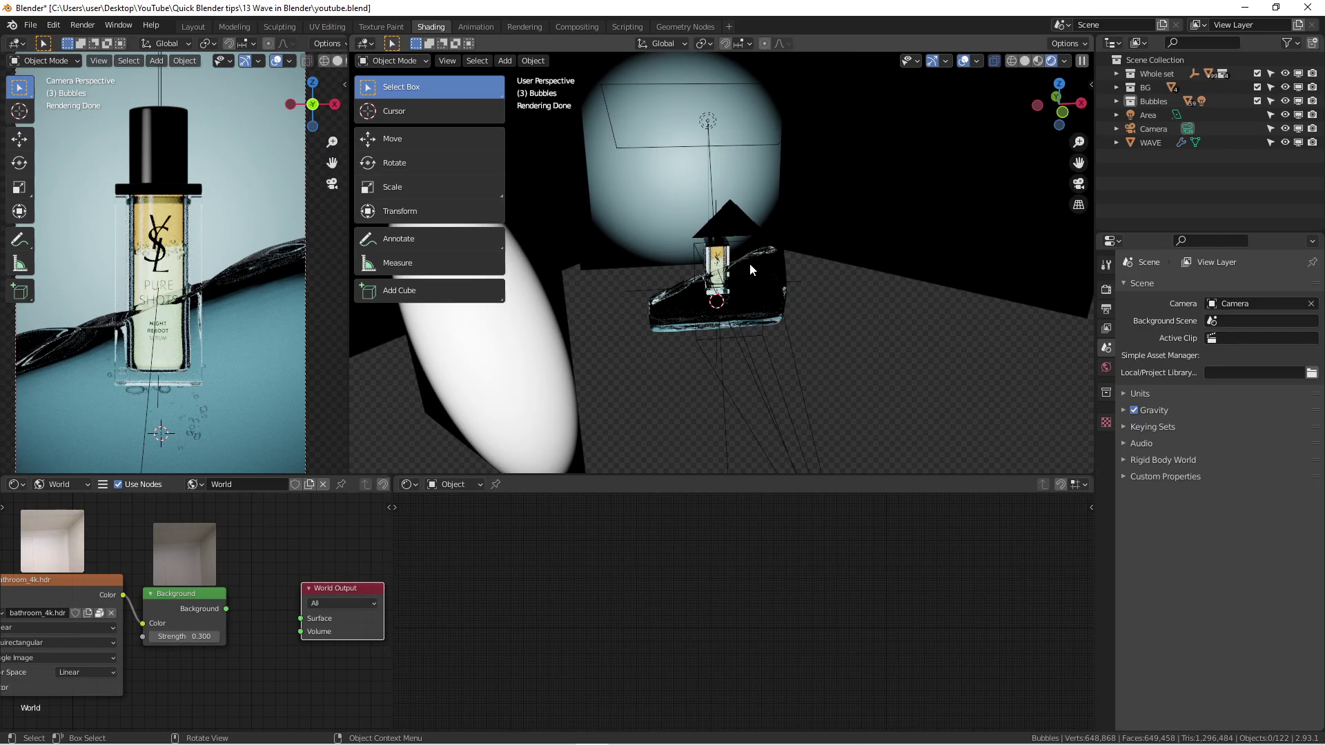
Select the BG light plane behind the bottle and view it from the front.
middle_drag(750, 264, 697, 361)
scroll(681, 278, down, 4)
click(681, 232)
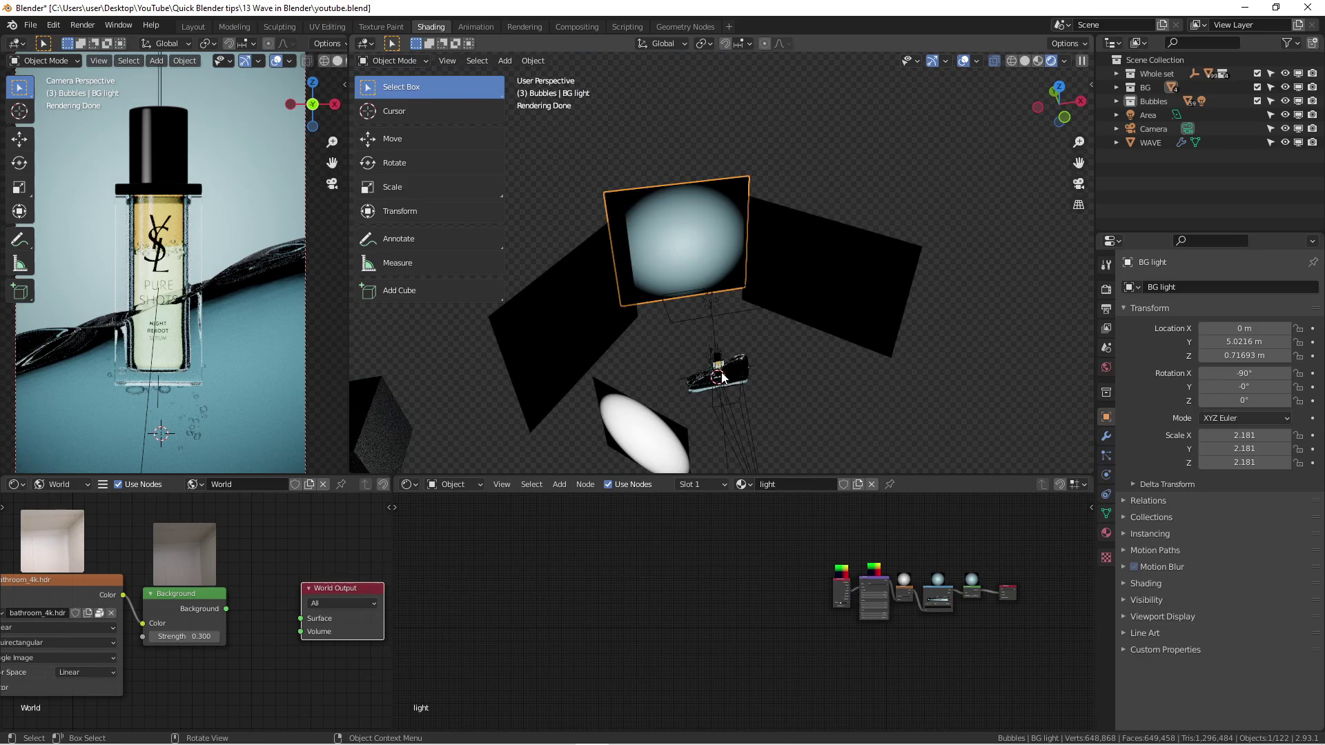
key(KP_1)
scroll(689, 360, up, 1)
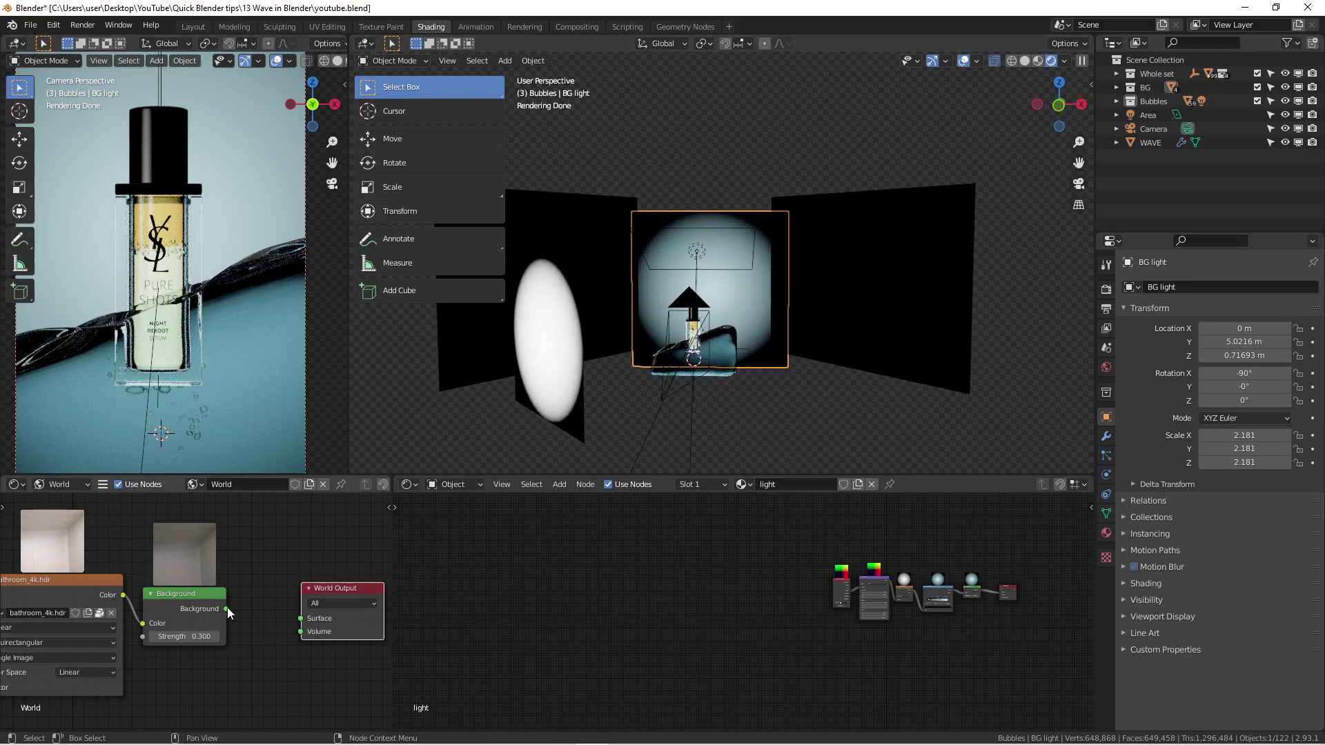
Reconnect the Background node's output to the World Output's Surface input.
drag(226, 609, 315, 619)
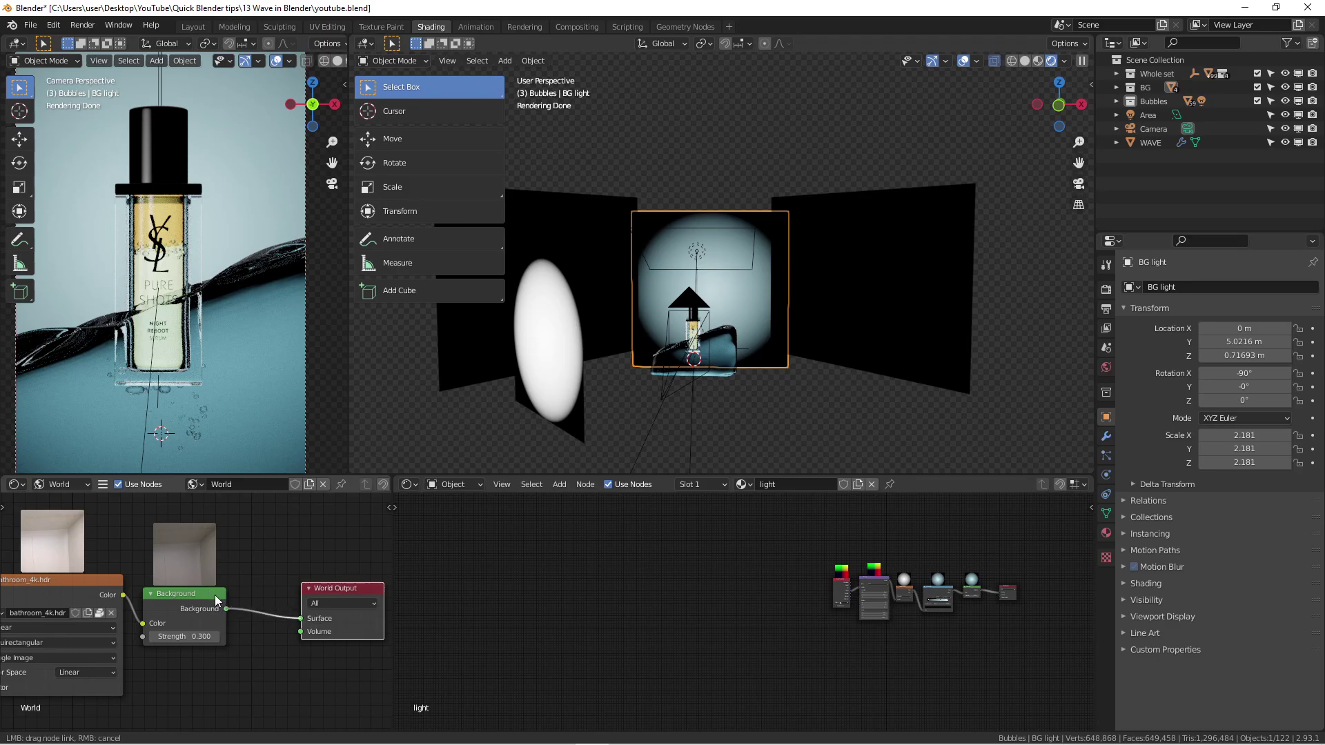
drag(214, 595, 214, 595)
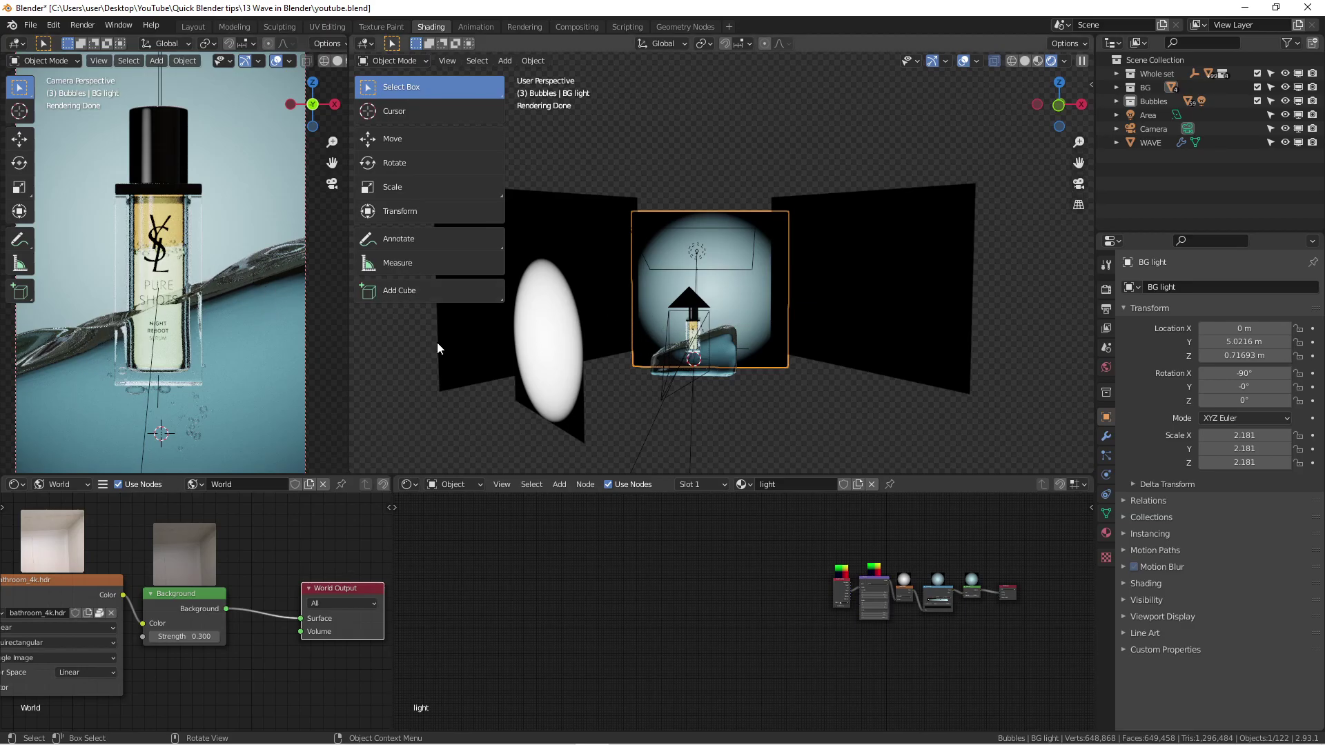
Examine the bottle base, bubbles and wave closely in the rendered camera view, selecting WAVE and BG light in turn.
scroll(180, 400, up, 5)
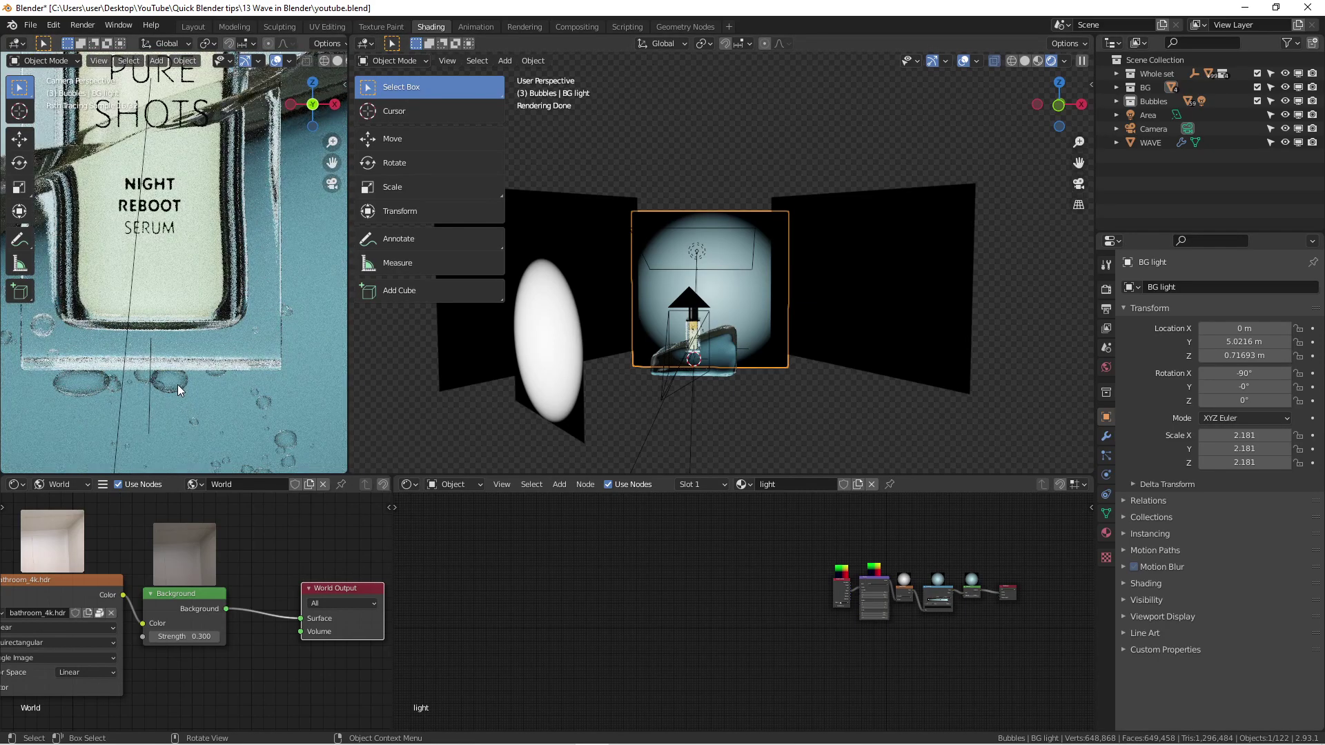
click(177, 384)
scroll(177, 384, down, 5)
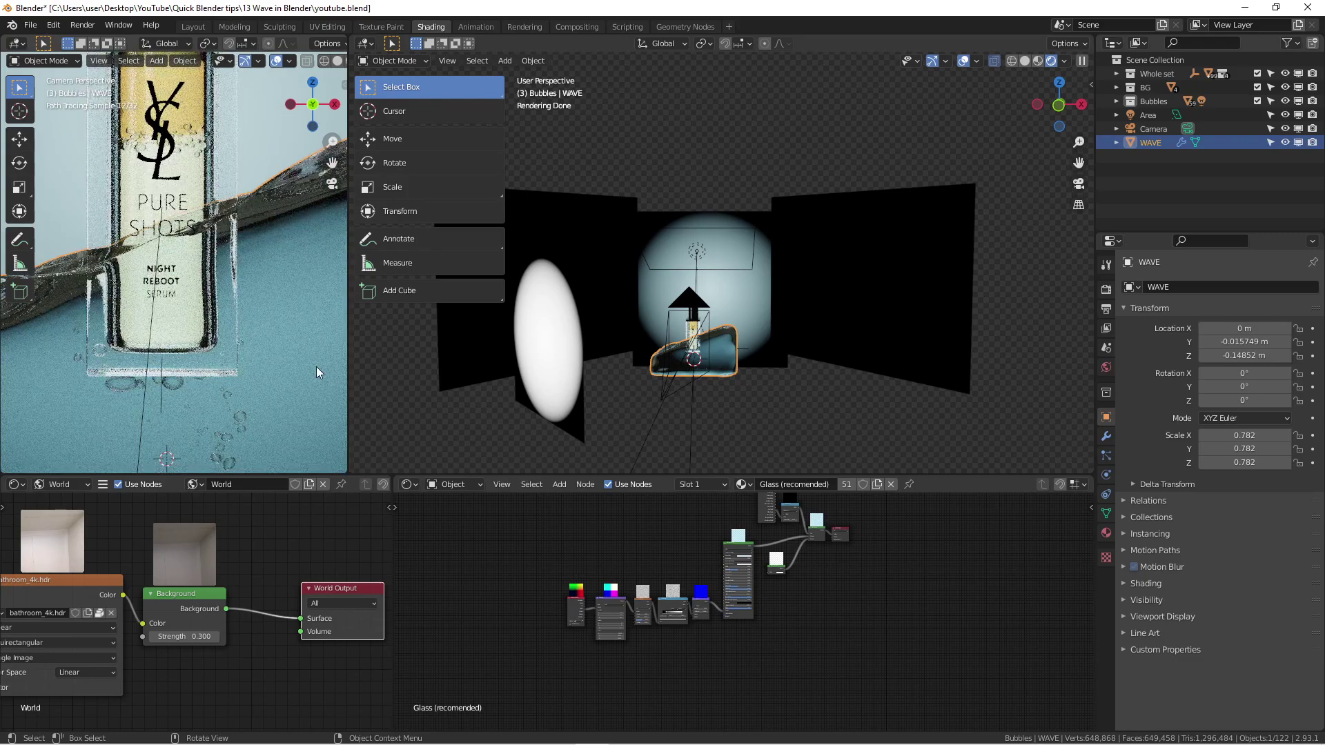
click(288, 370)
scroll(245, 383, down, 3)
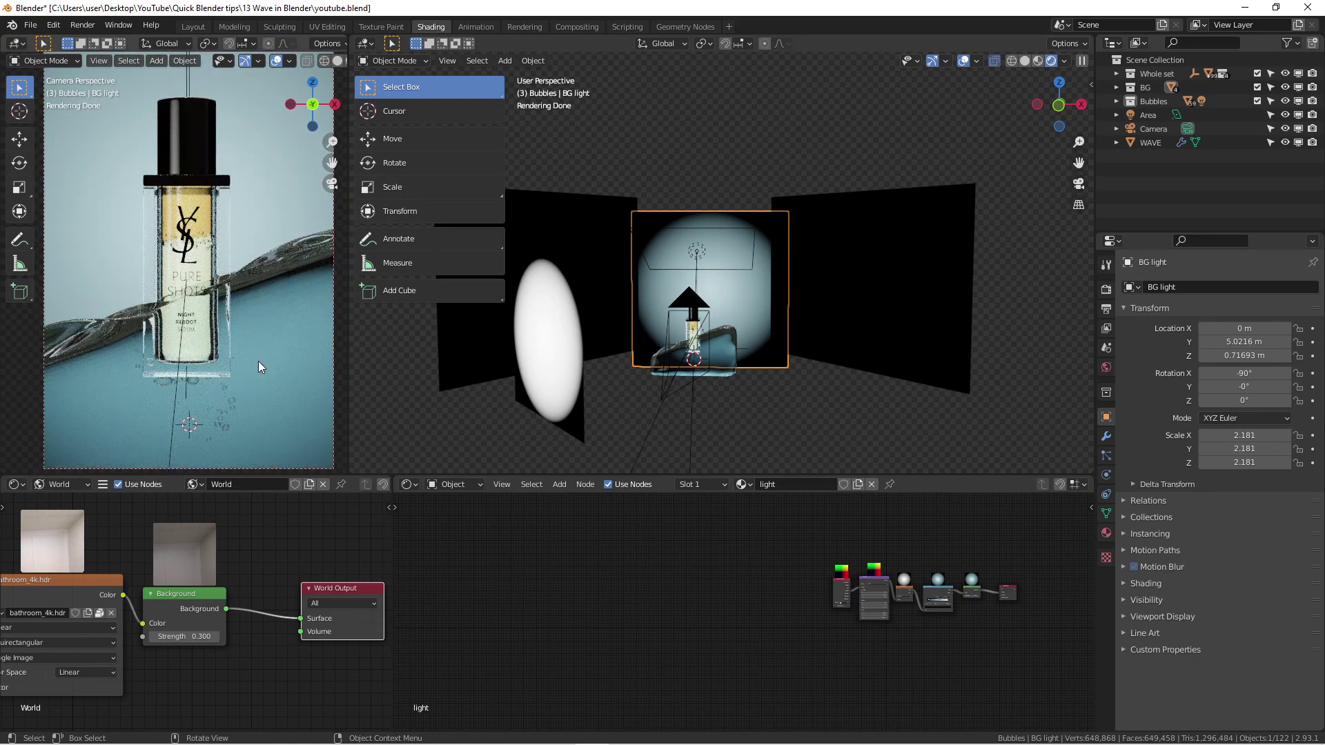
scroll(268, 358, down, 2)
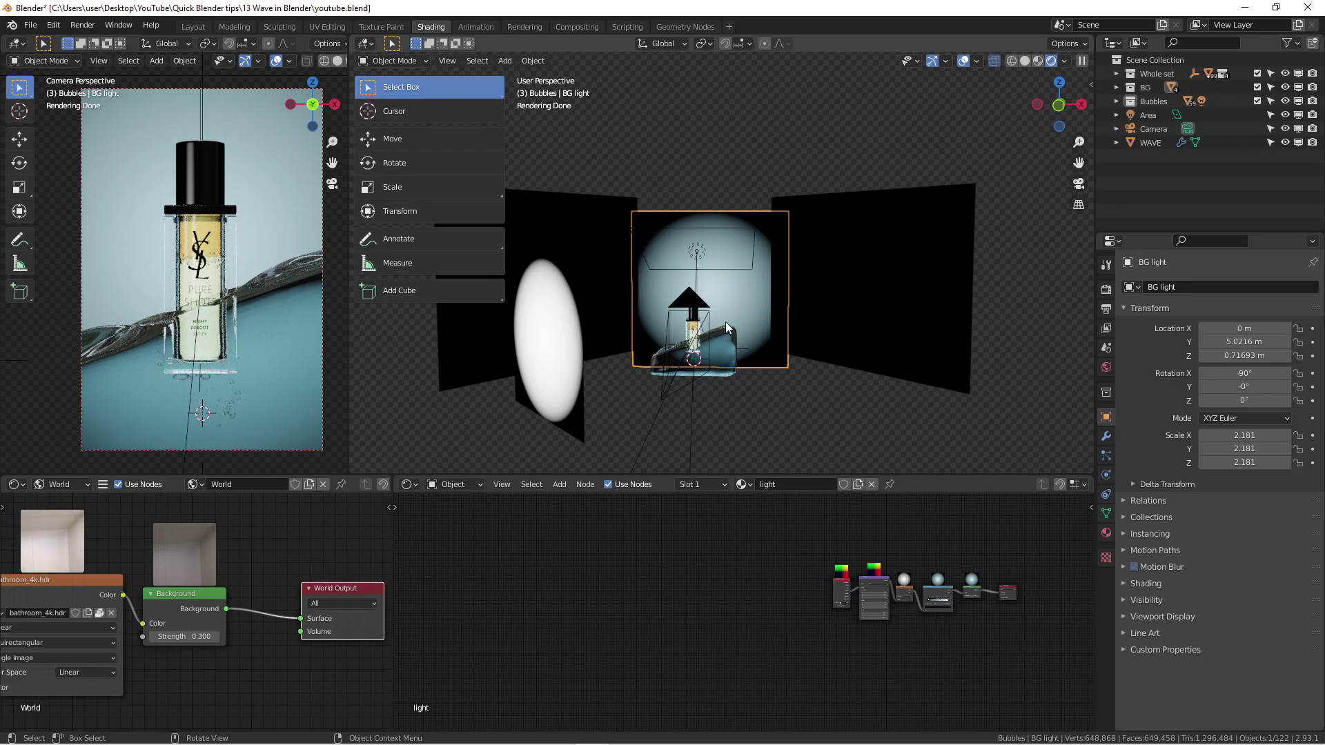
Select the WAVE object and show its Glass (recomended) material nodes beside a close view of the wave.
scroll(731, 366, up, 3)
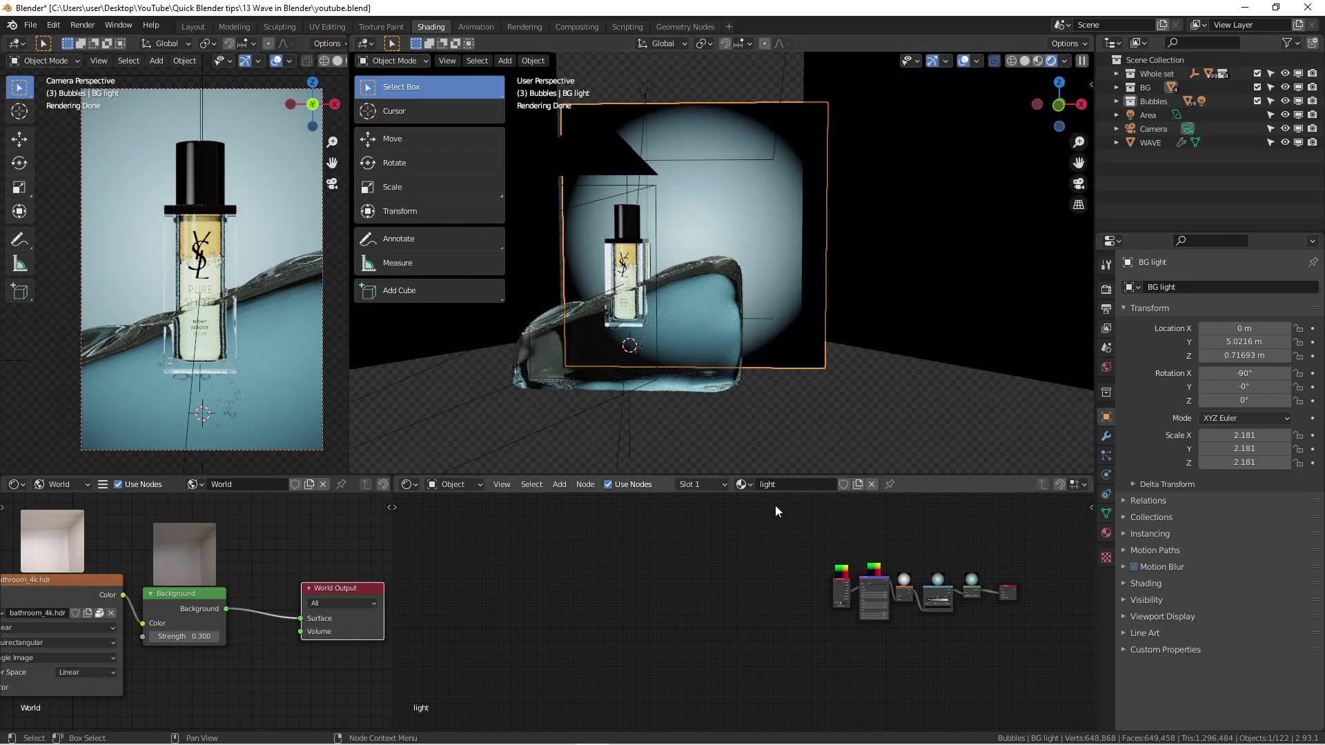
middle_drag(730, 561, 537, 580)
click(717, 303)
middle_drag(668, 536, 849, 545)
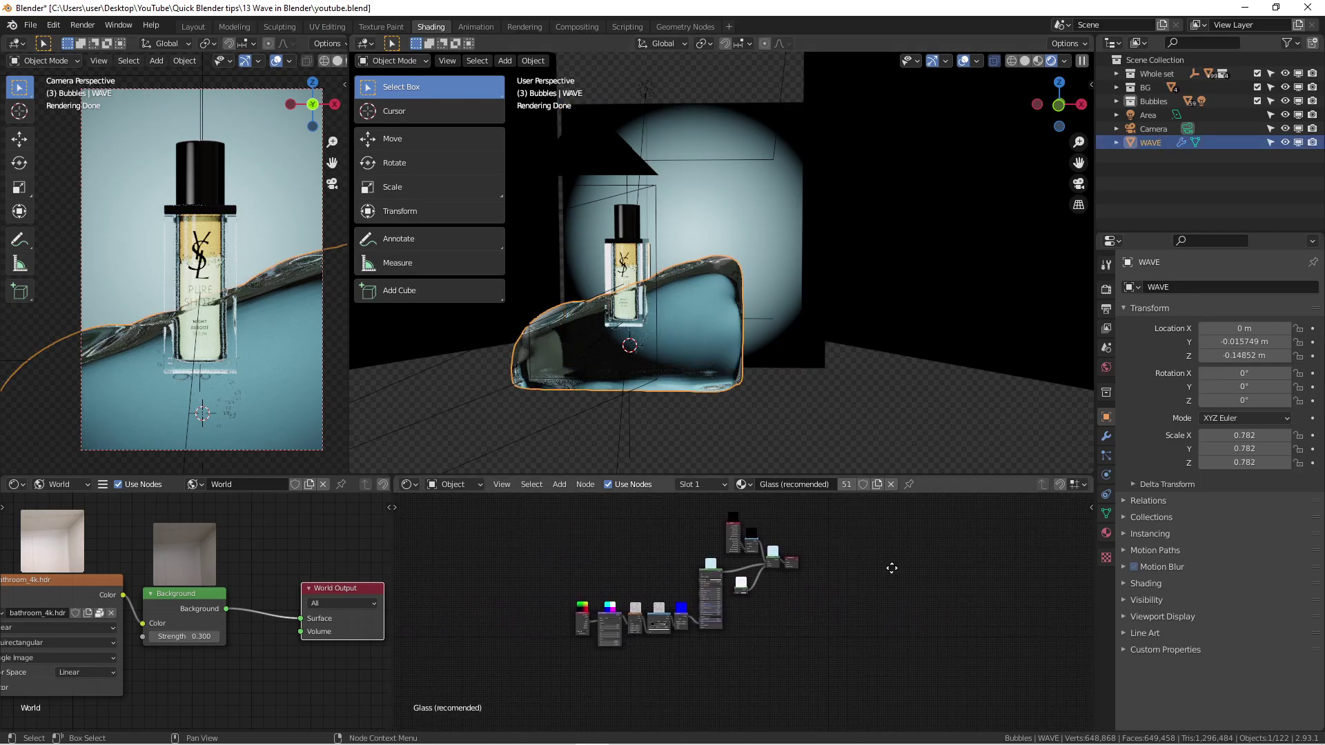
scroll(681, 280, up, 4)
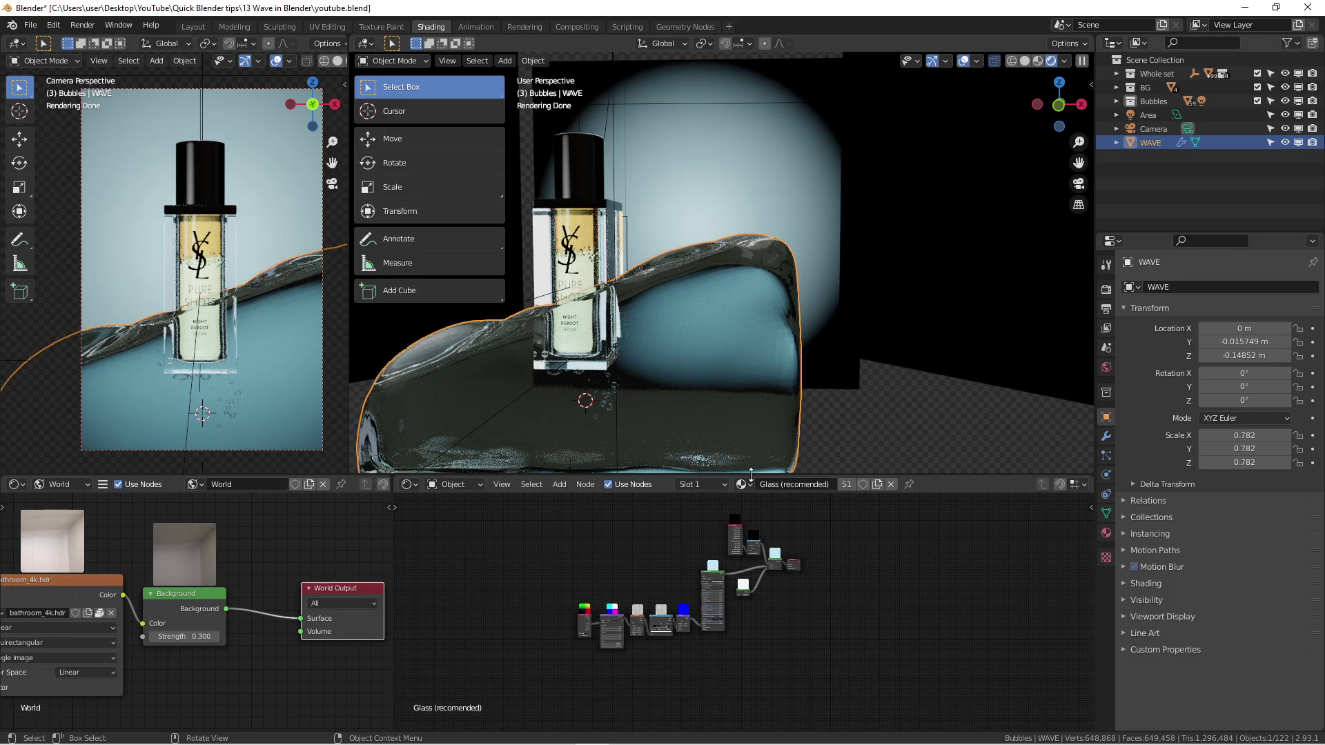
Enlarge the shader editor and show the wave's Glass (recomended) node tree full-screen.
drag(751, 474, 751, 339)
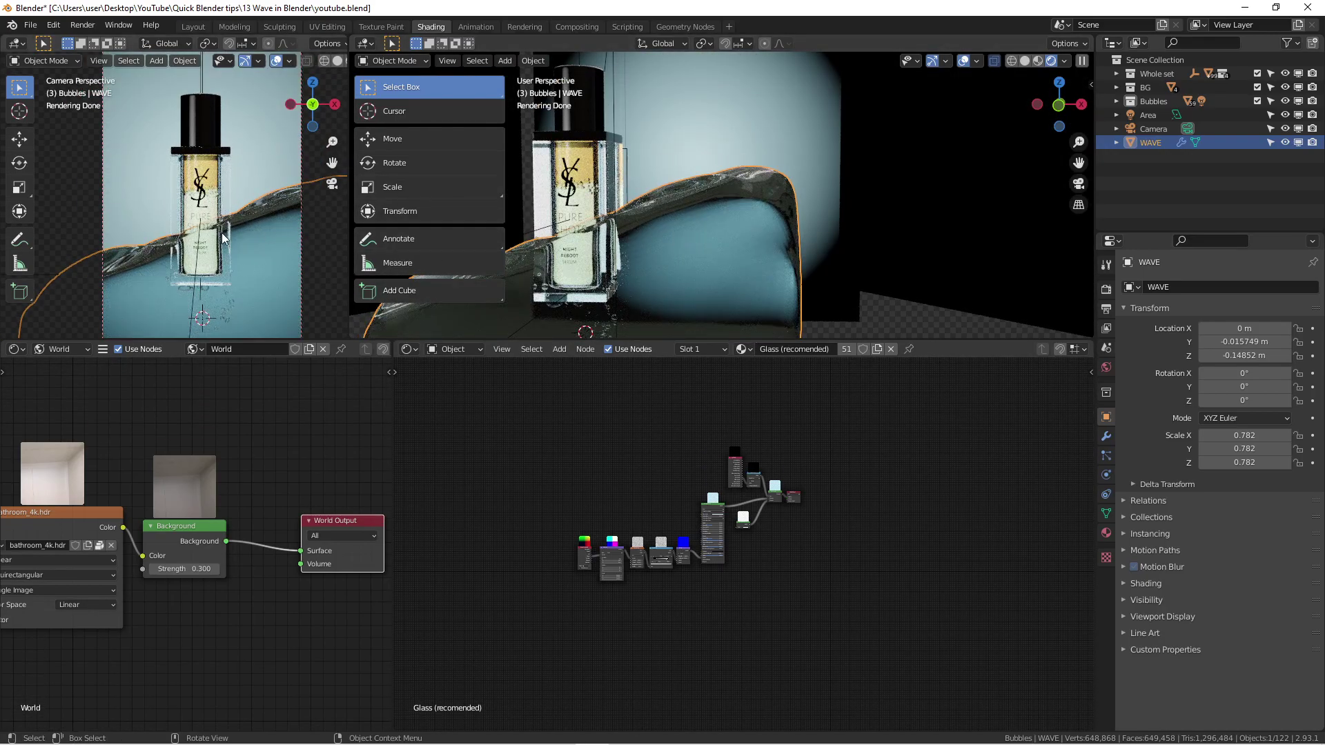
middle_drag(775, 457, 850, 363)
scroll(764, 466, up, 2)
middle_drag(764, 466, 813, 522)
click(735, 245)
click(733, 244)
key(ctrl+space)
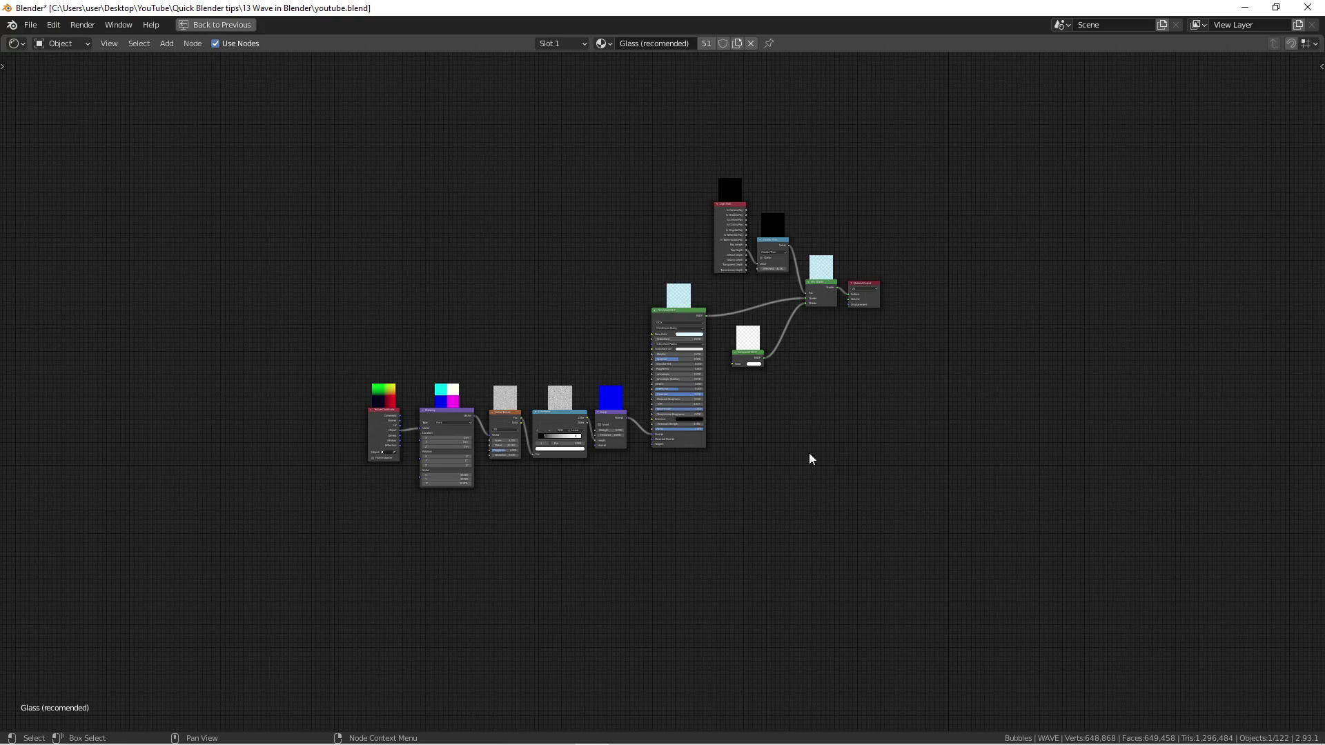
Examine the Principled BSDF settings and the full chain of nodes in the wave's glass material.
scroll(644, 287, up, 4)
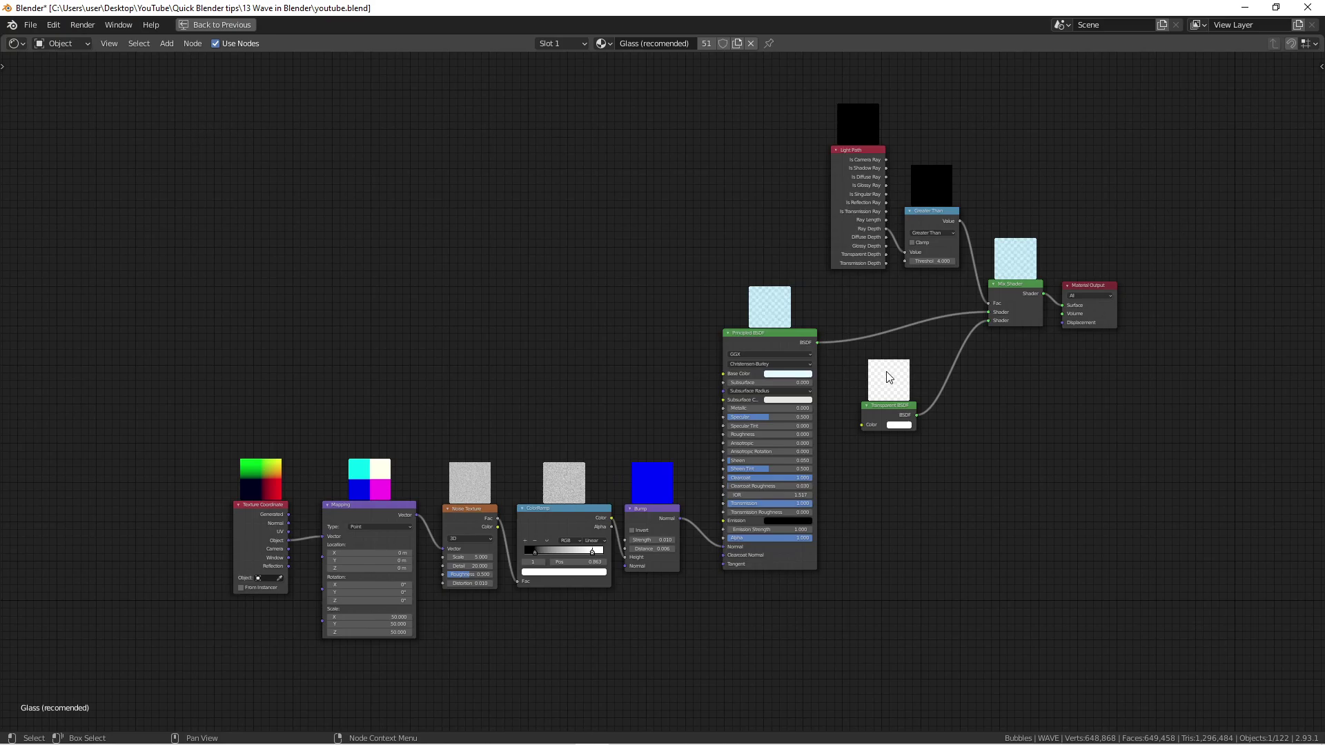
scroll(787, 377, up, 5)
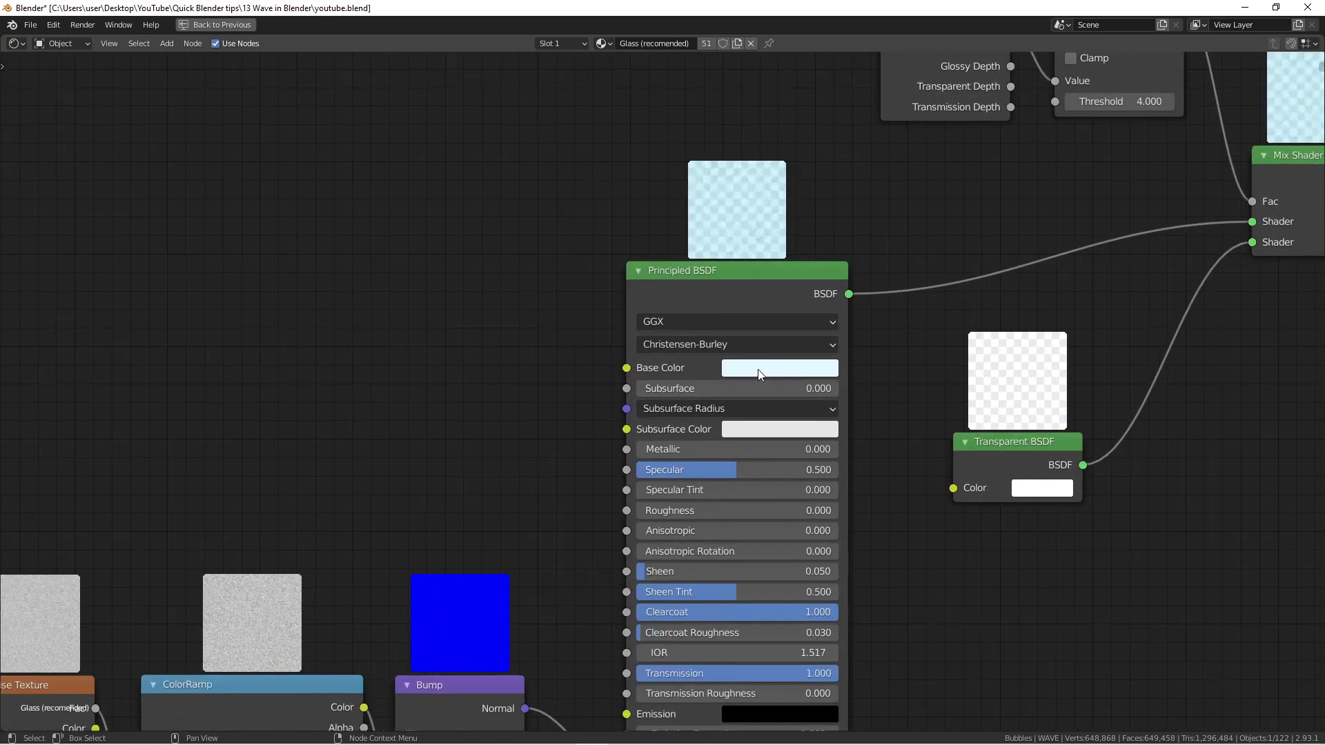
click(760, 370)
scroll(480, 285, down, 4)
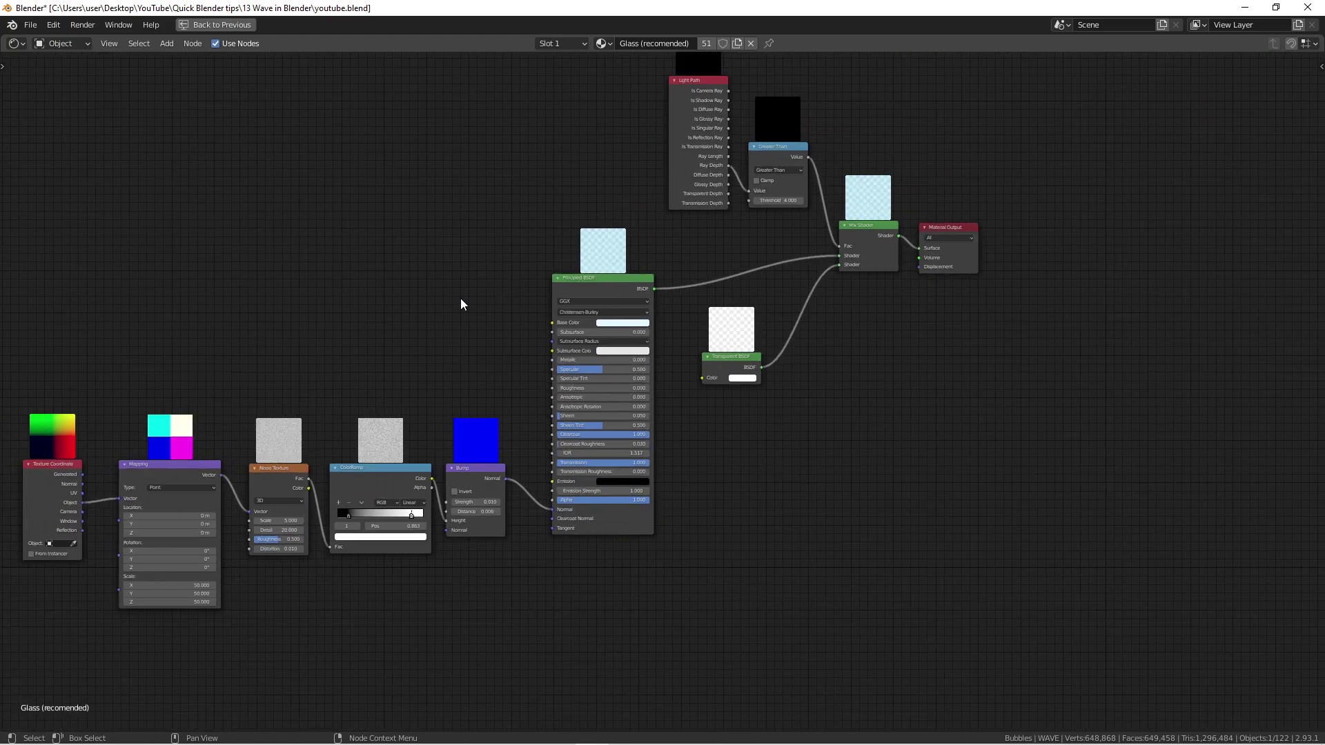
middle_drag(461, 299, 538, 330)
scroll(539, 331, down, 1)
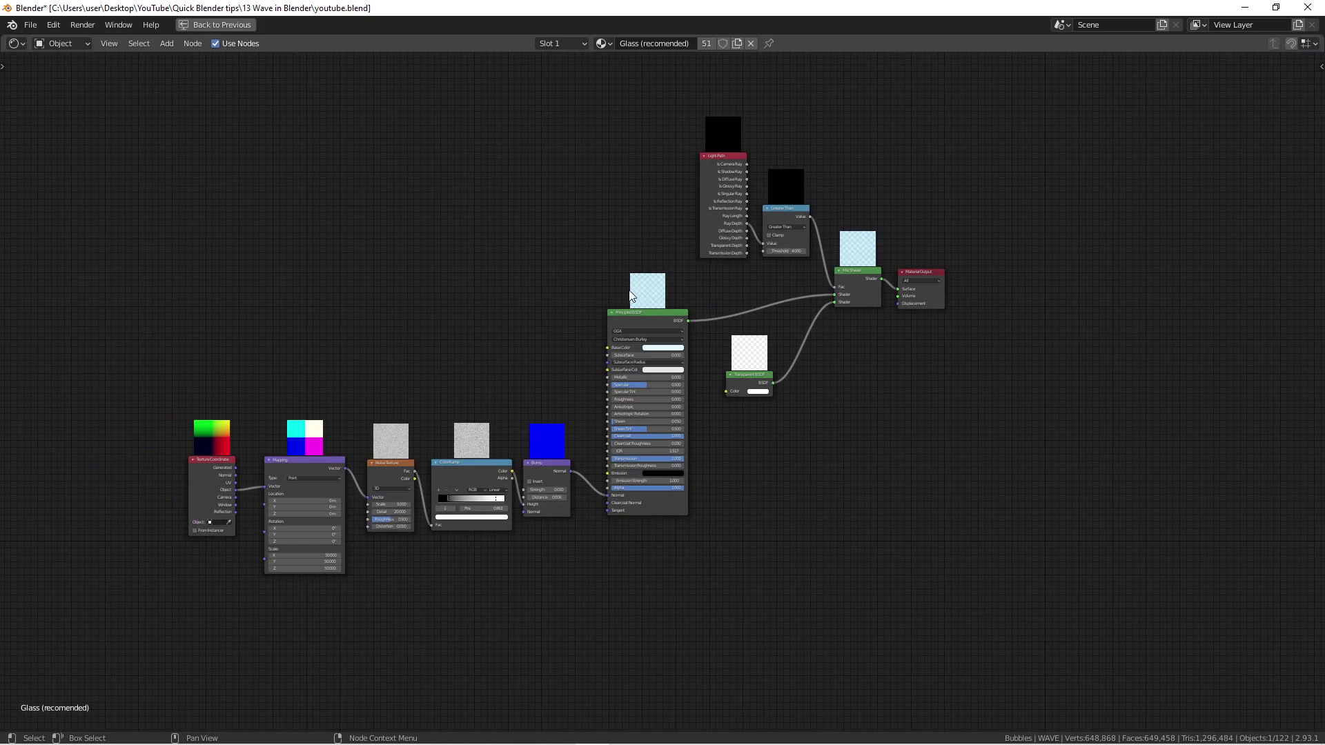
Restore the multi-editor layout and enlarge the 3D viewports above the node editors.
key(ctrl+space)
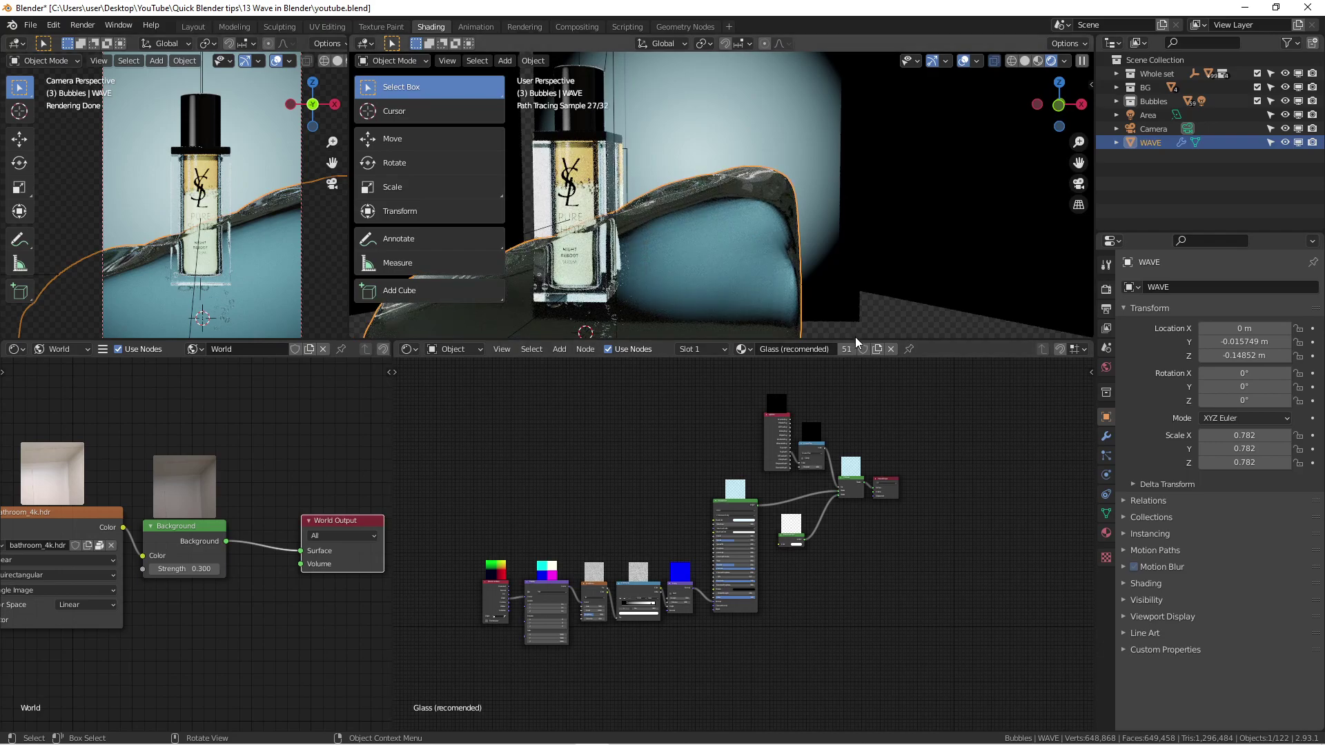
drag(855, 339, 855, 466)
scroll(204, 333, up, 2)
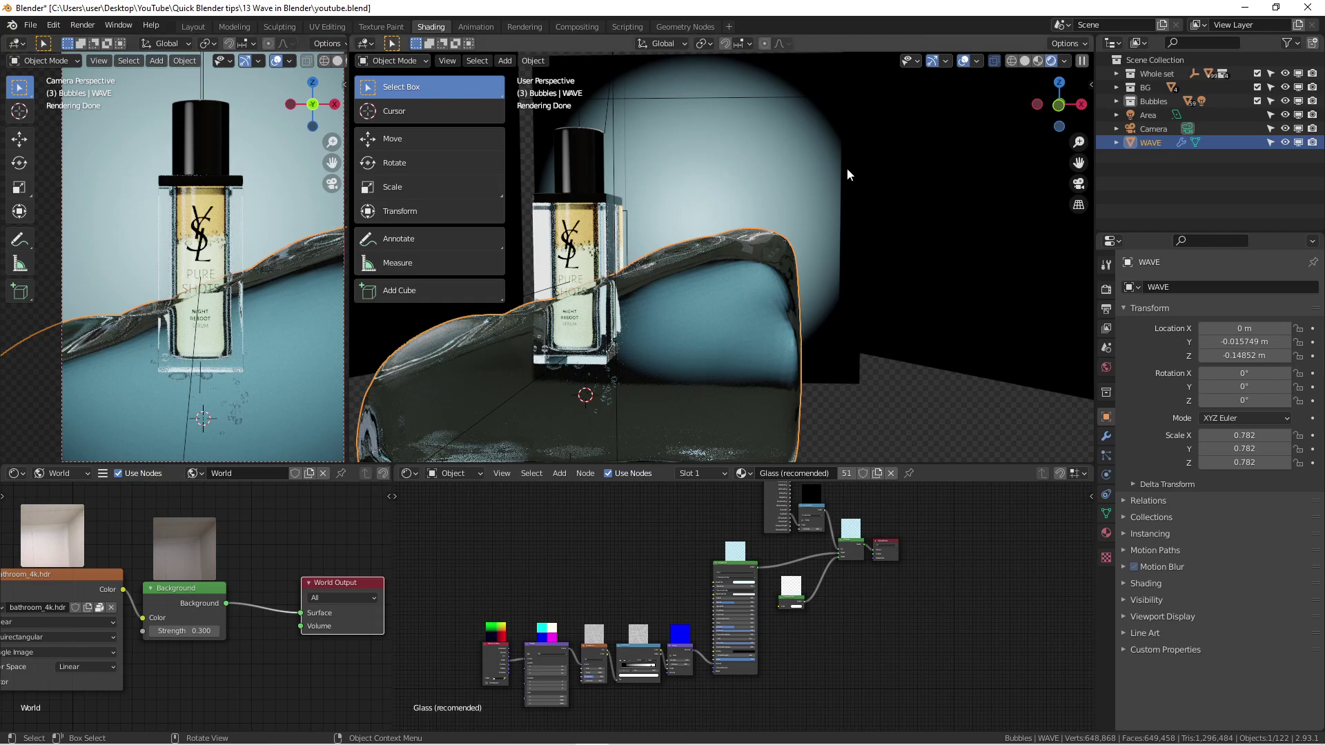
Select the BG light plane behind the bottle and view the lighting setup from an angle.
middle_drag(842, 168, 780, 177)
click(779, 176)
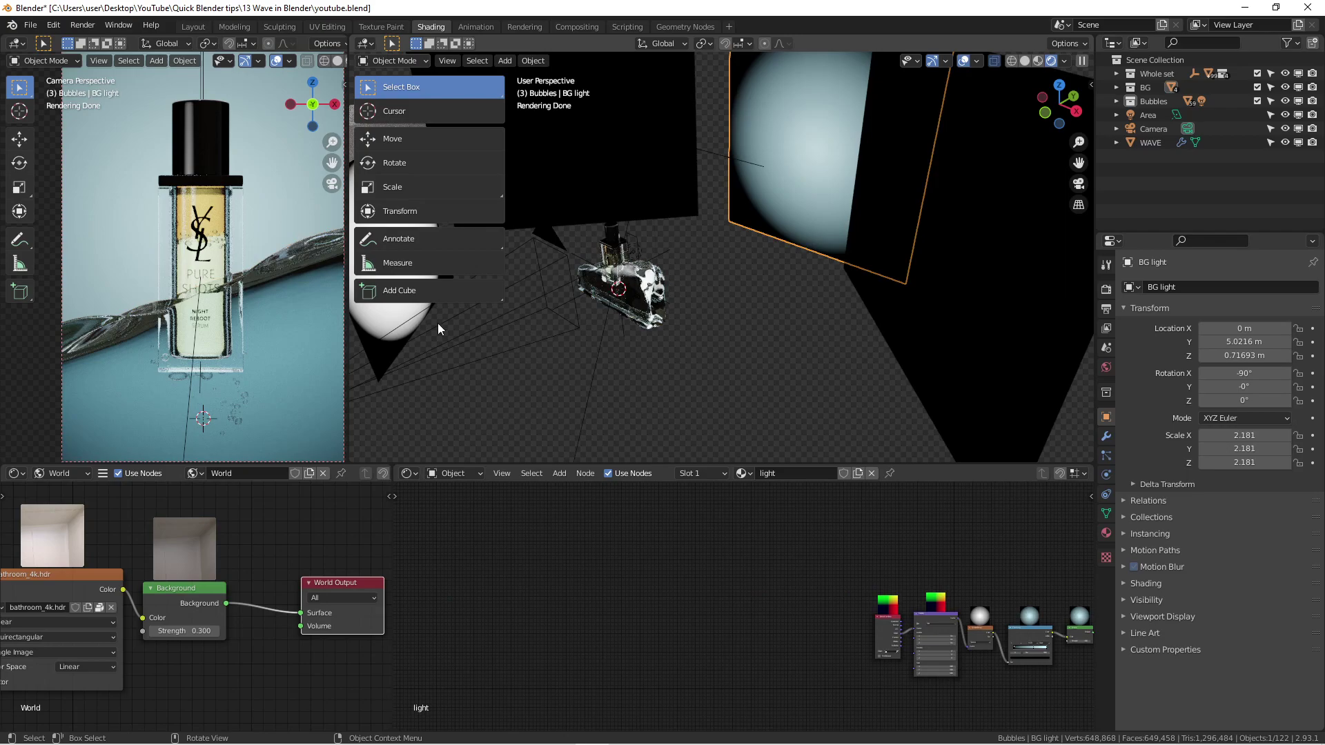
scroll(687, 267, down, 4)
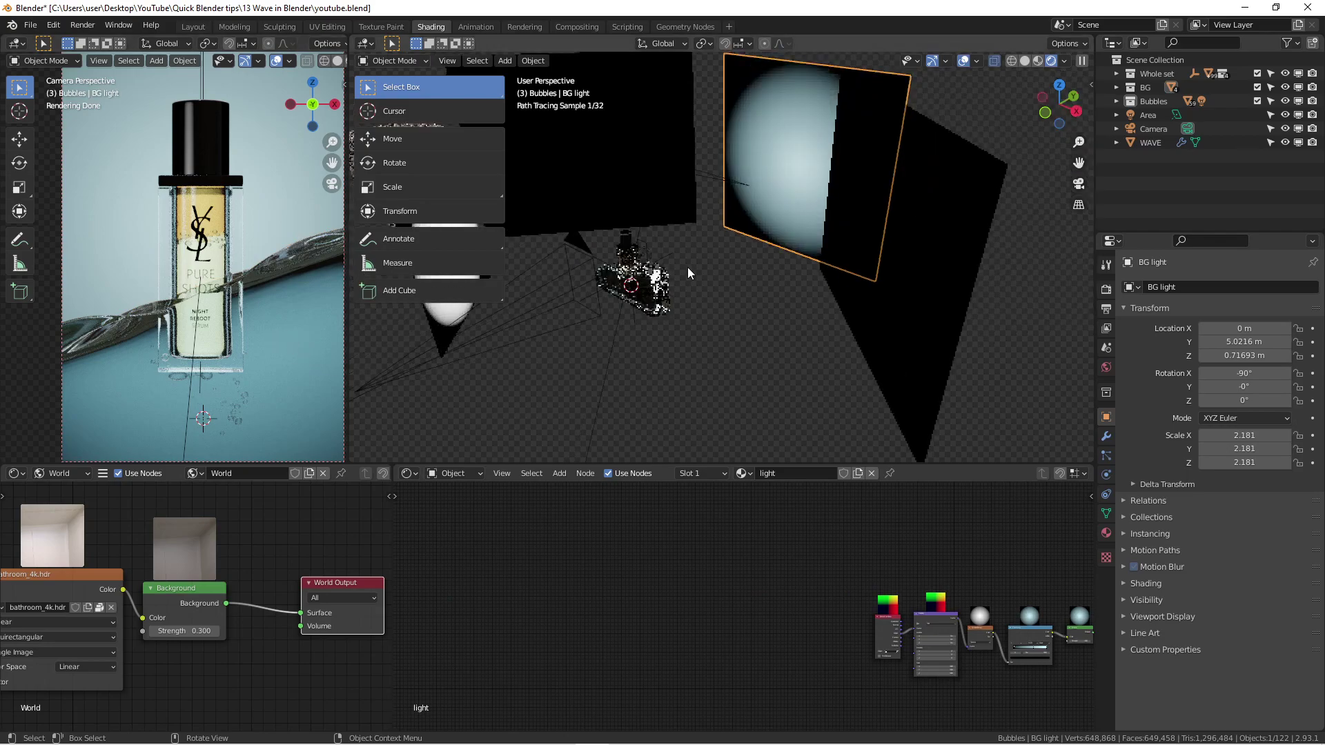
middle_drag(686, 271, 801, 229)
Select the Area light above the bottle to show its placement in the scene.
scroll(683, 260, up, 4)
scroll(744, 321, up, 2)
middle_drag(744, 321, 766, 199)
click(784, 195)
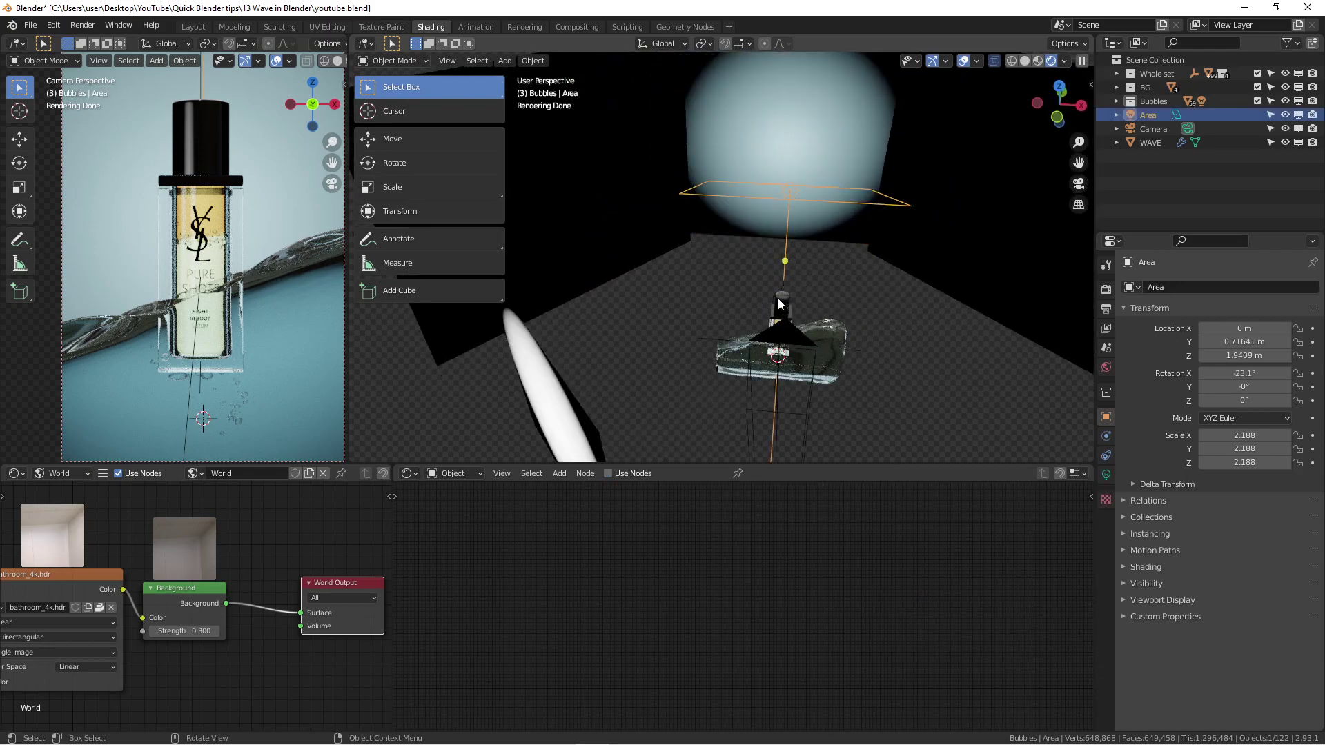
Select the BG light.001 side plane and view the whole light arrangement from above.
middle_drag(793, 291, 706, 301)
click(450, 331)
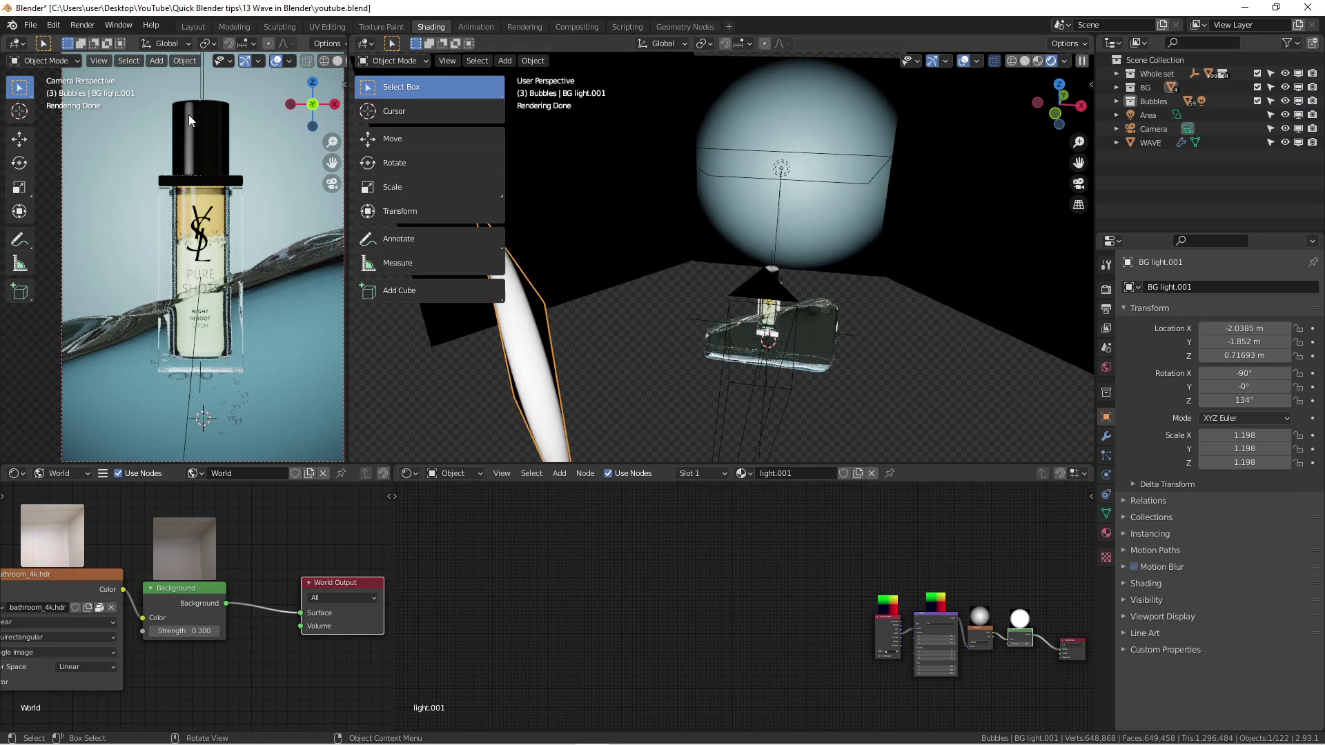
mouse_move(621, 179)
middle_down()
mouse_move(763, 169)
mouse_move(799, 203)
middle_up()
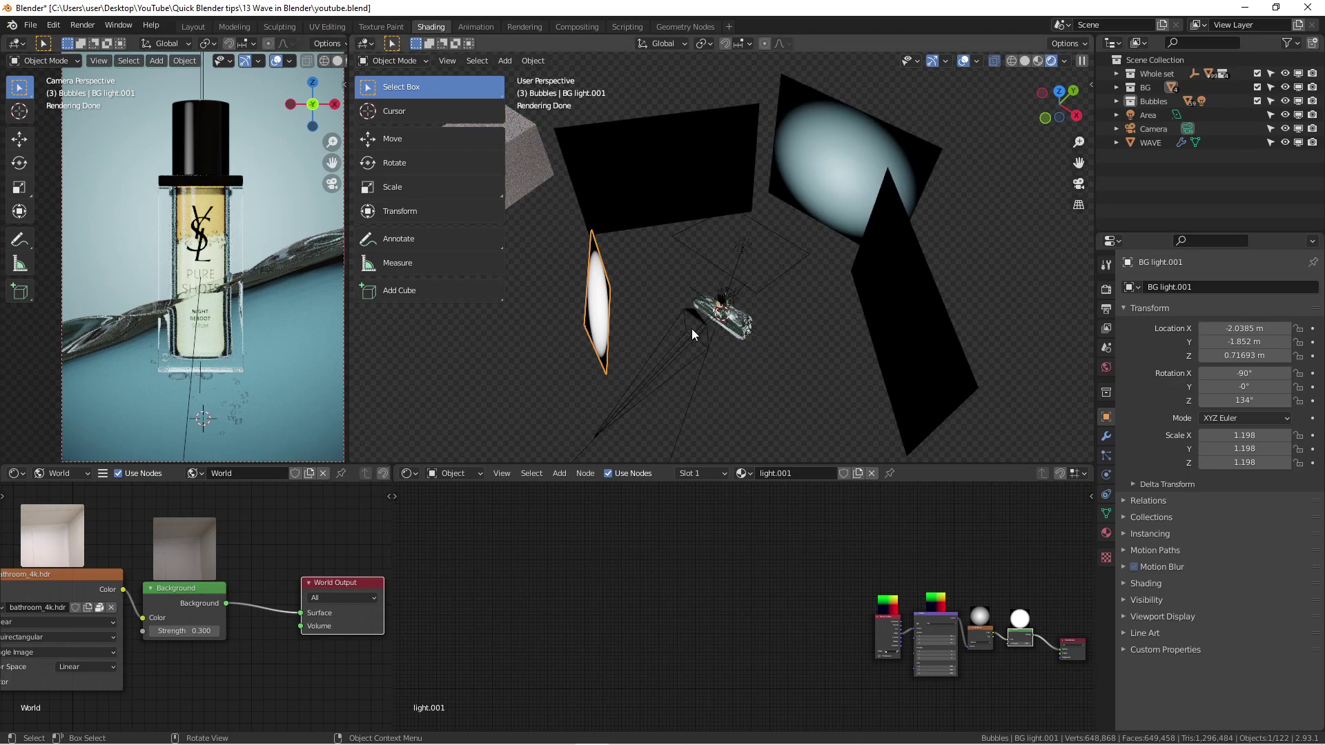
Select the Area.001 light behind the bottle and view its placement from the side and front.
scroll(714, 323, up, 5)
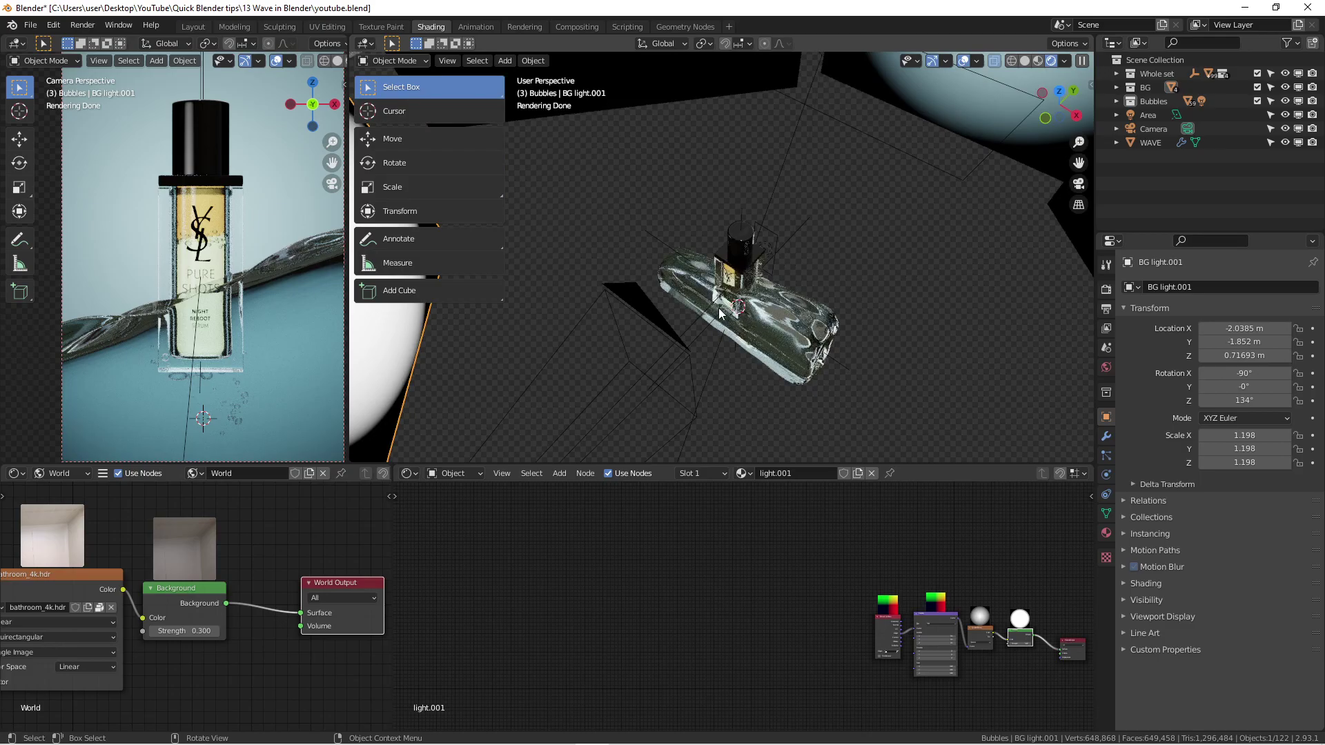
middle_drag(751, 269, 719, 235)
scroll(718, 225, up, 5)
click(797, 191)
middle_drag(797, 190, 718, 200)
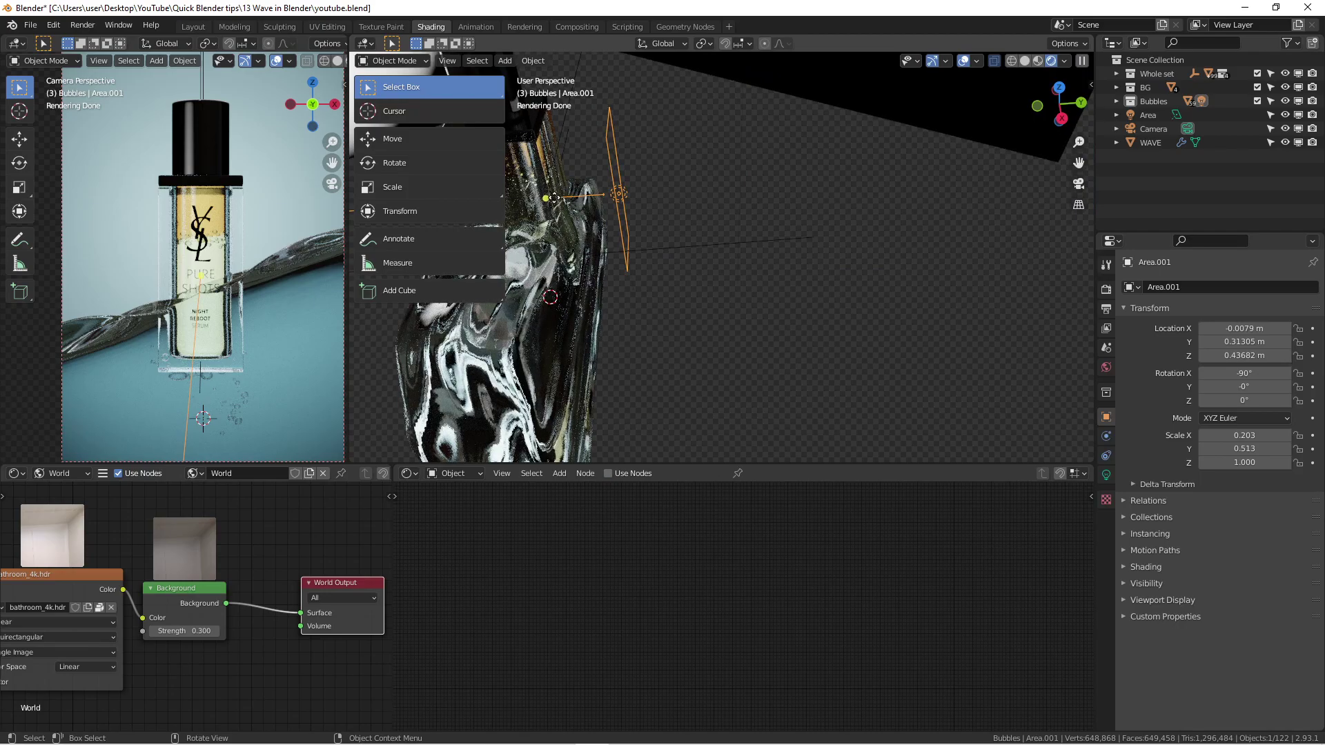
middle_drag(683, 230, 814, 266)
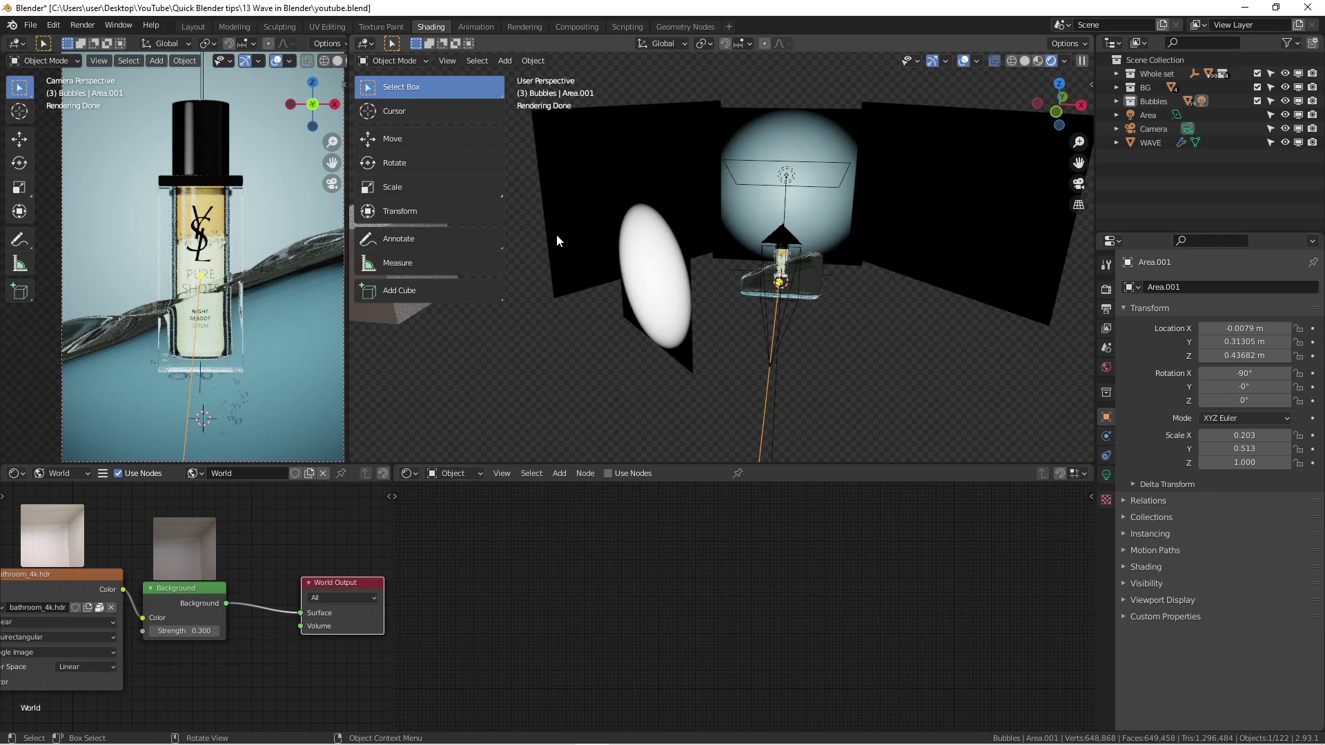
Select the WAVE object and frame it in the user perspective view.
scroll(725, 235, up, 3)
middle_drag(843, 237, 770, 283)
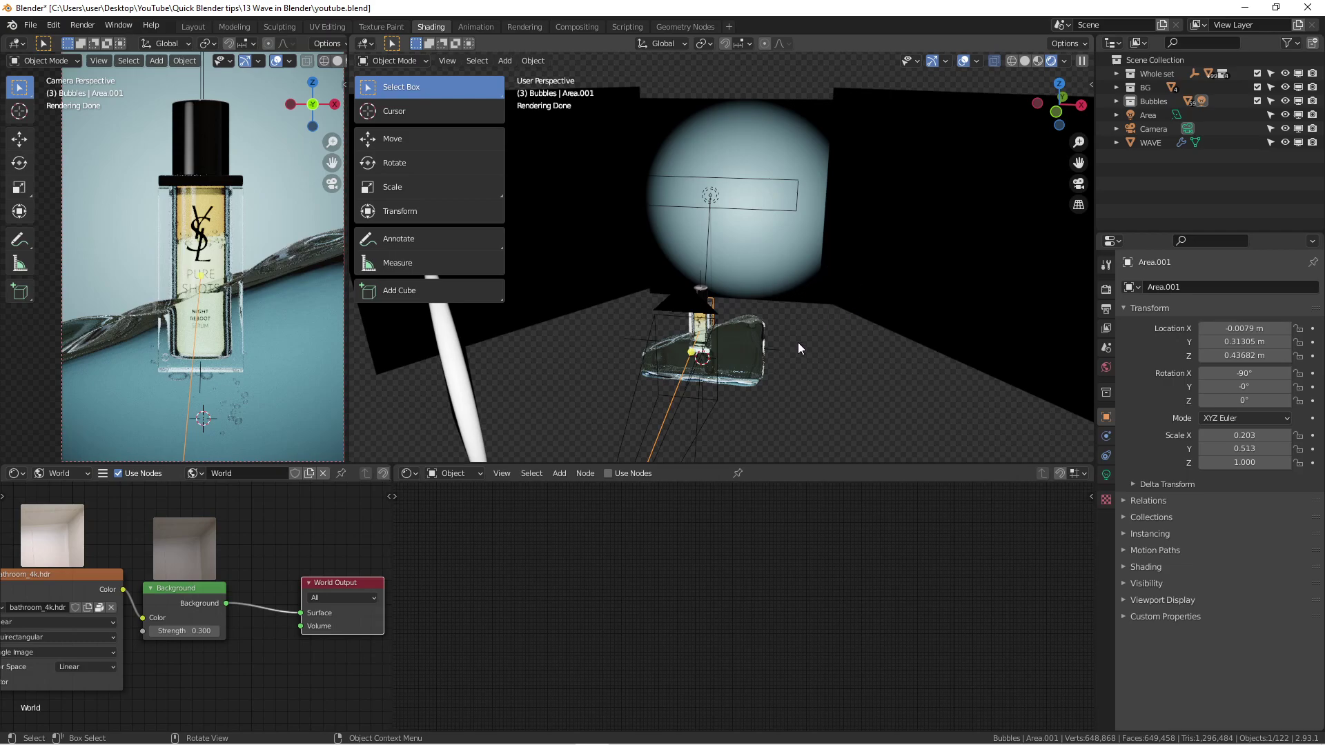
click(744, 337)
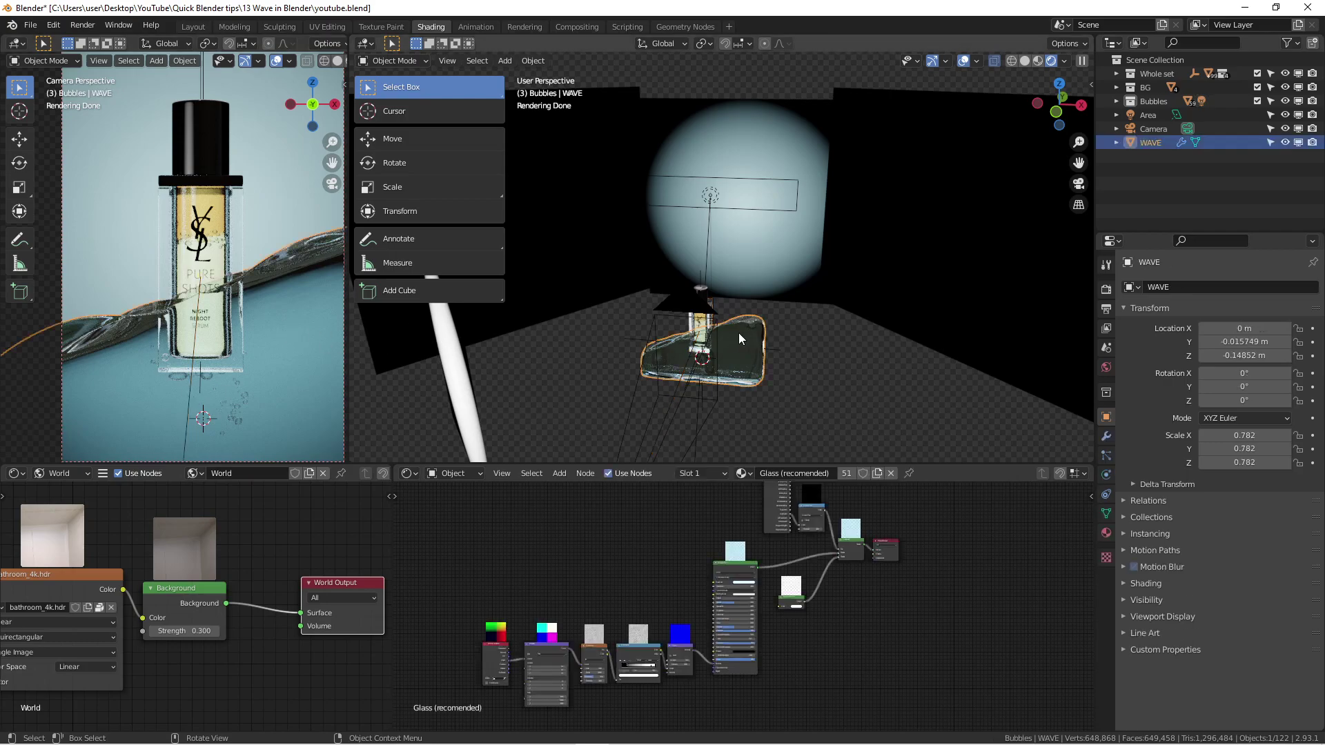
key(KP_Decimal)
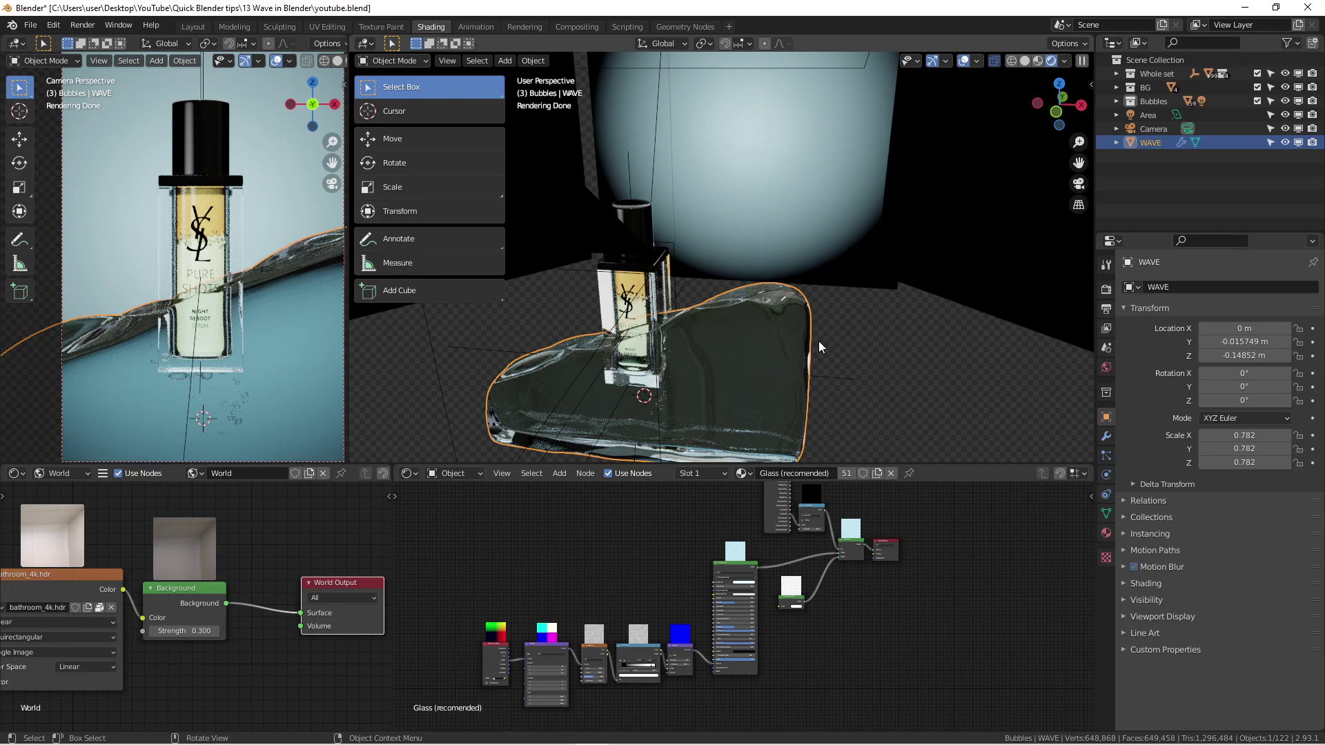
Inspect the wave surface up close, then the wave together with its surrounding light planes.
middle_drag(819, 341, 799, 357)
scroll(647, 352, up, 3)
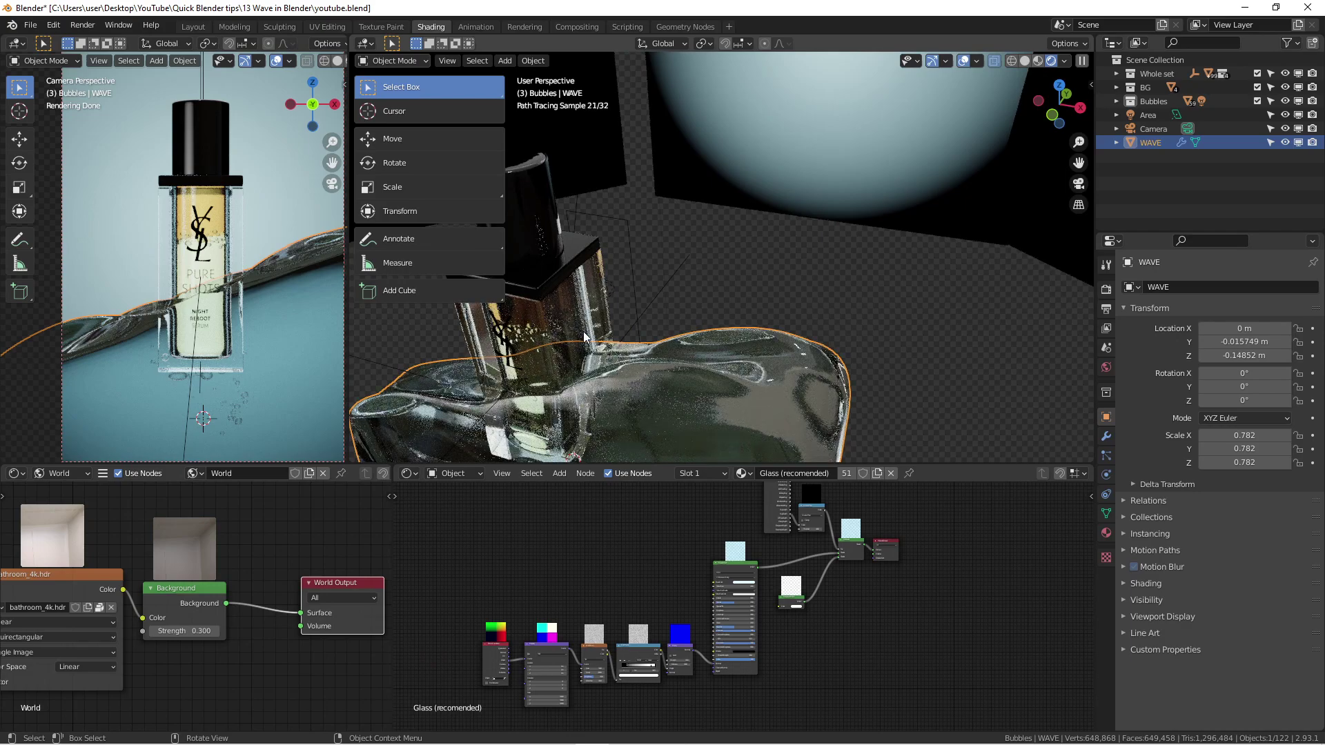
middle_drag(586, 331, 727, 323)
scroll(727, 322, down, 4)
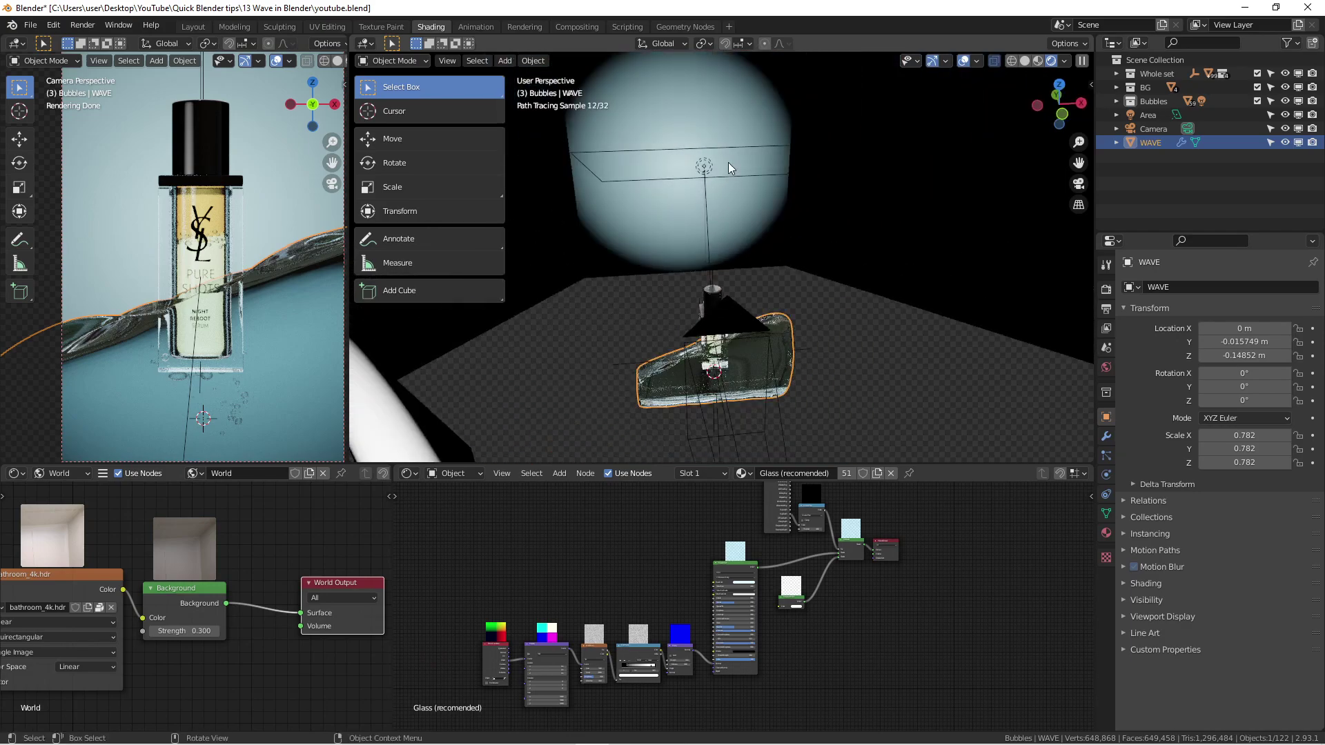
scroll(718, 193, down, 4)
middle_drag(700, 225, 672, 219)
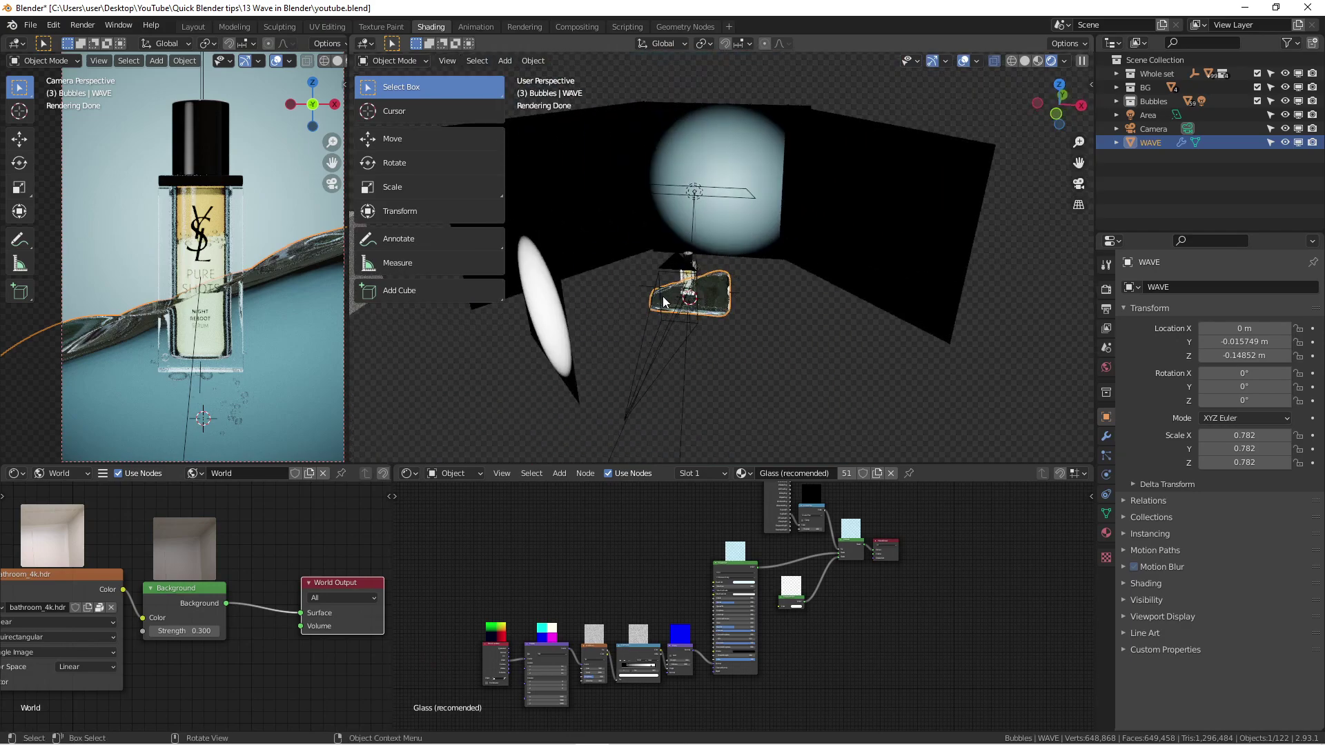
Exclude the Whole set collection from the view layer, then include it again.
click(1257, 73)
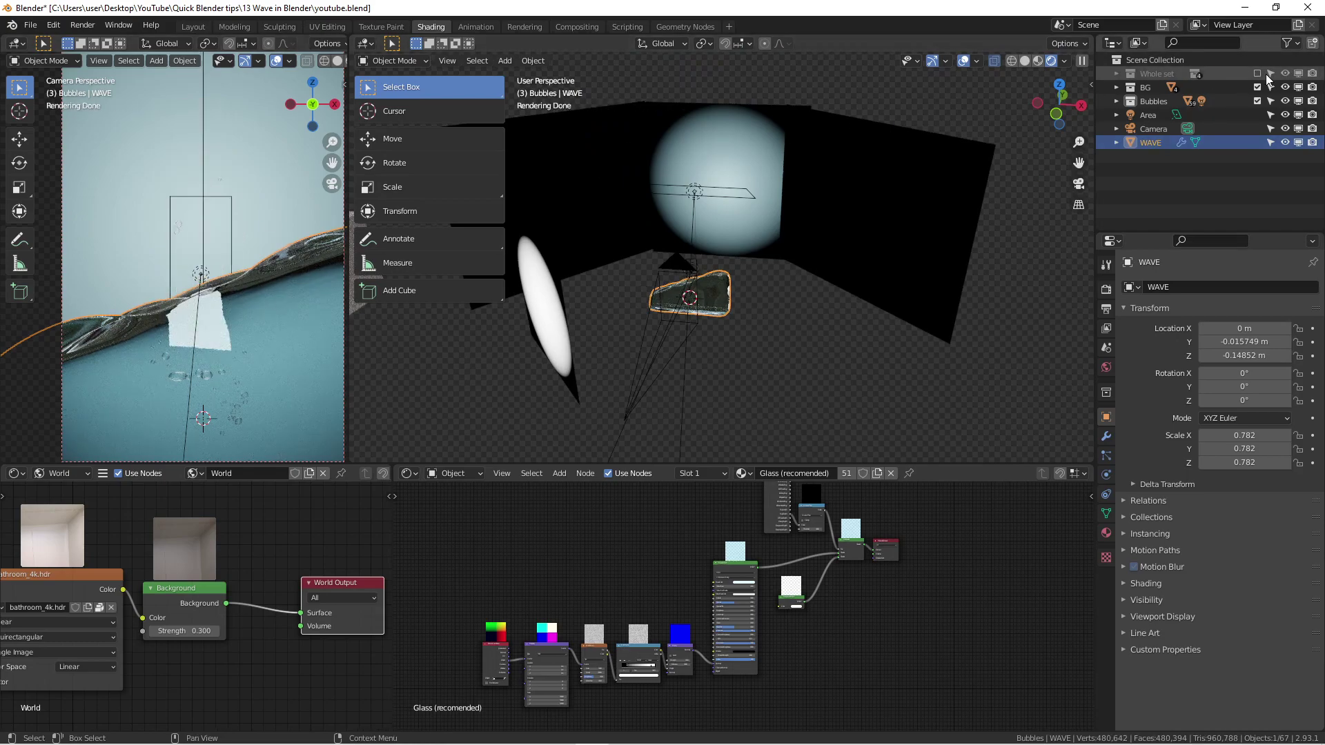
click(1257, 73)
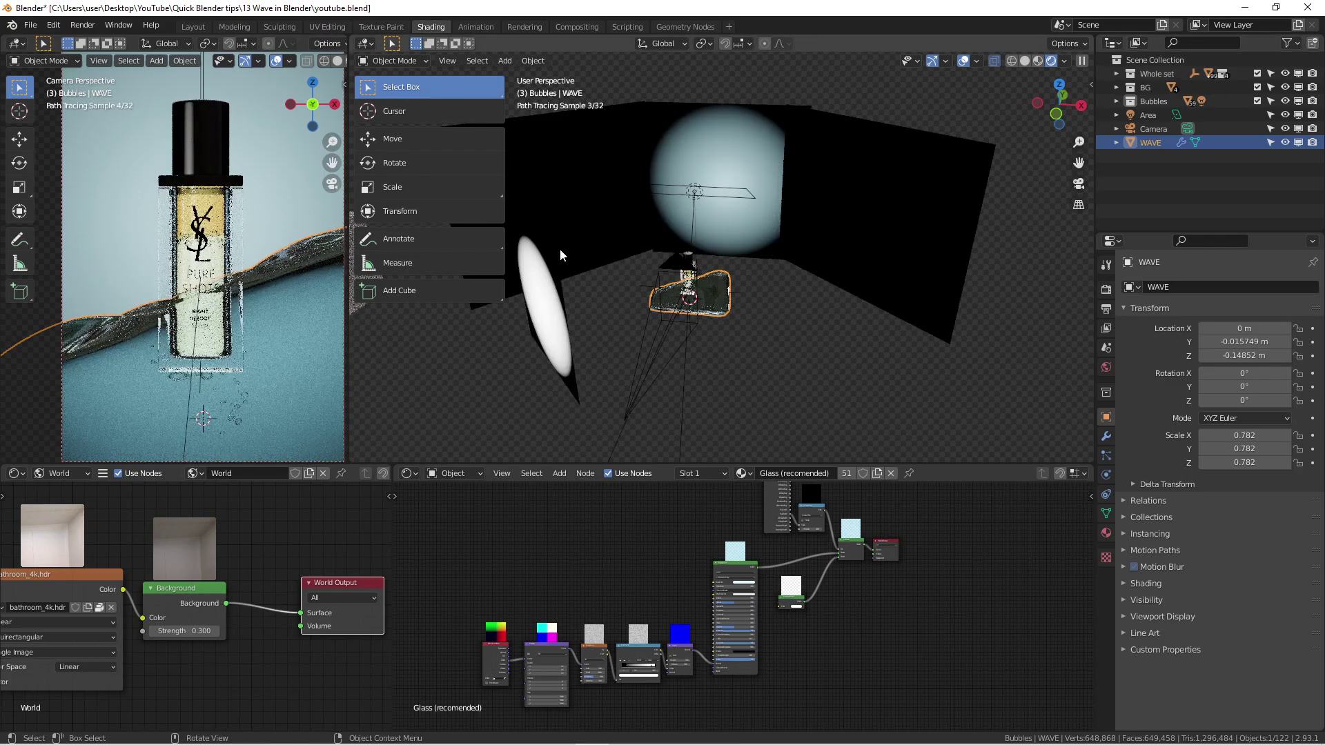
Examine the bottle and wave in the rendered front orthographic view, both close up and with the surrounding lights.
middle_drag(730, 267, 705, 316)
key(KP_1)
scroll(735, 316, up, 8)
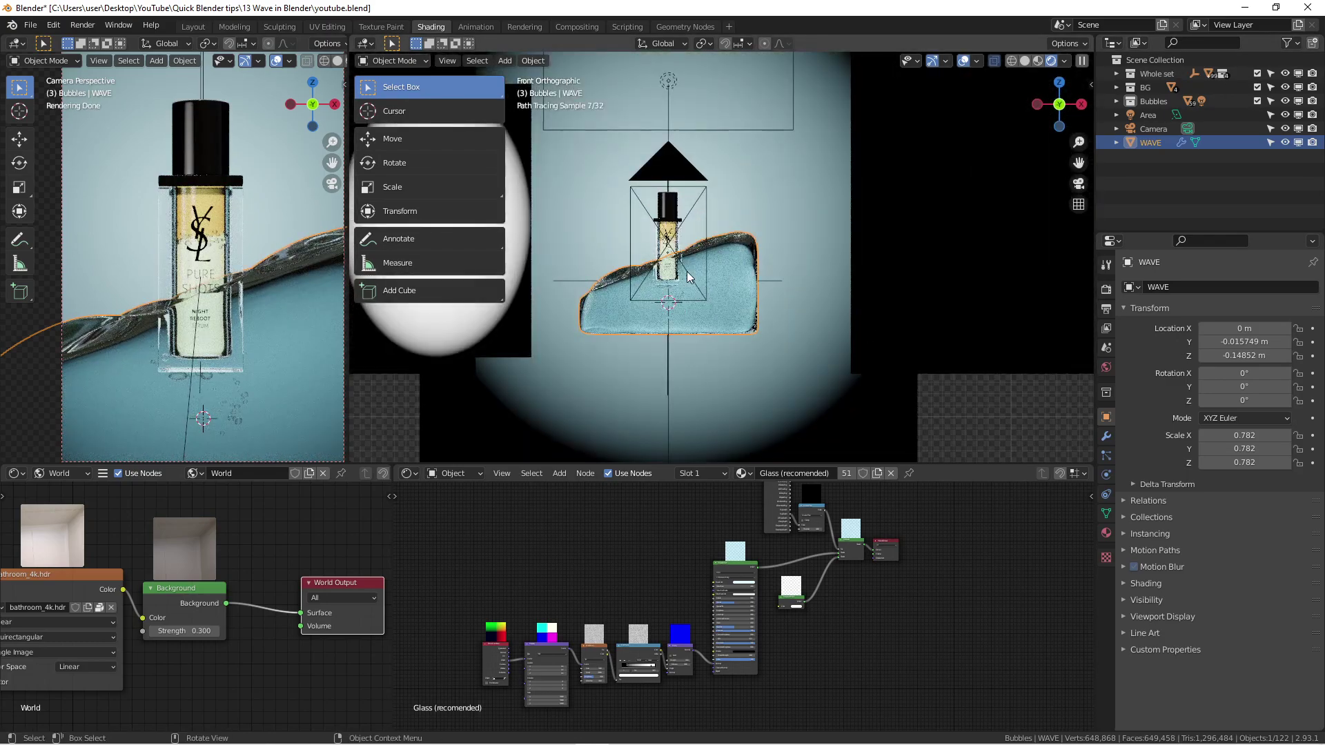
shift+middle_drag(683, 254, 756, 262)
scroll(756, 263, up, 3)
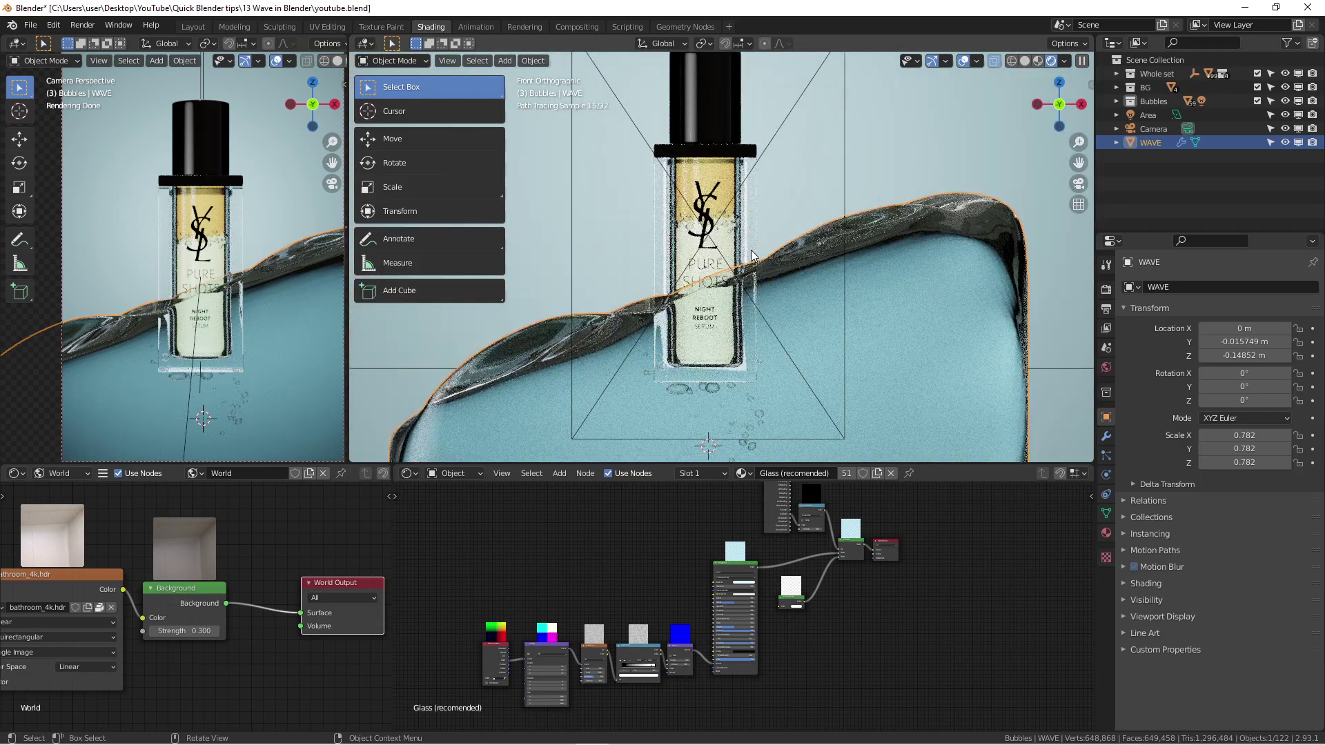
scroll(756, 262, down, 3)
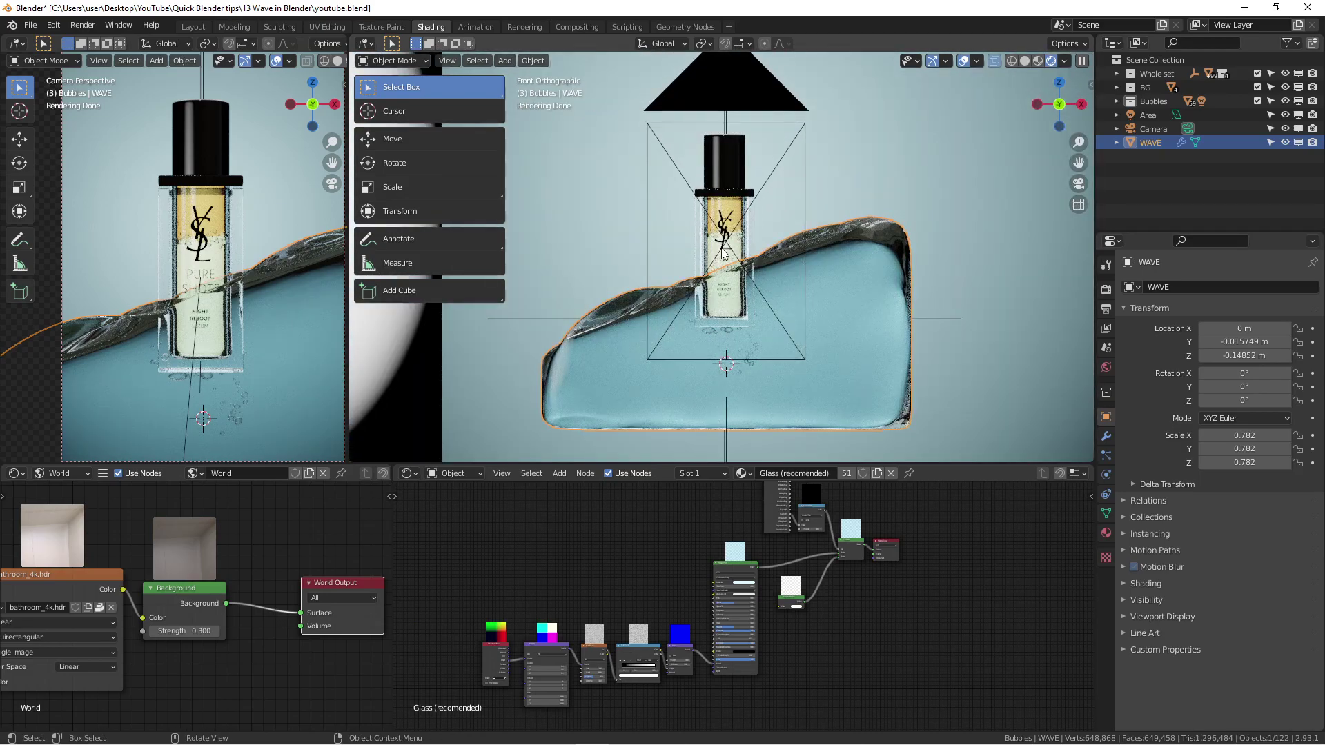
scroll(656, 228, down, 1)
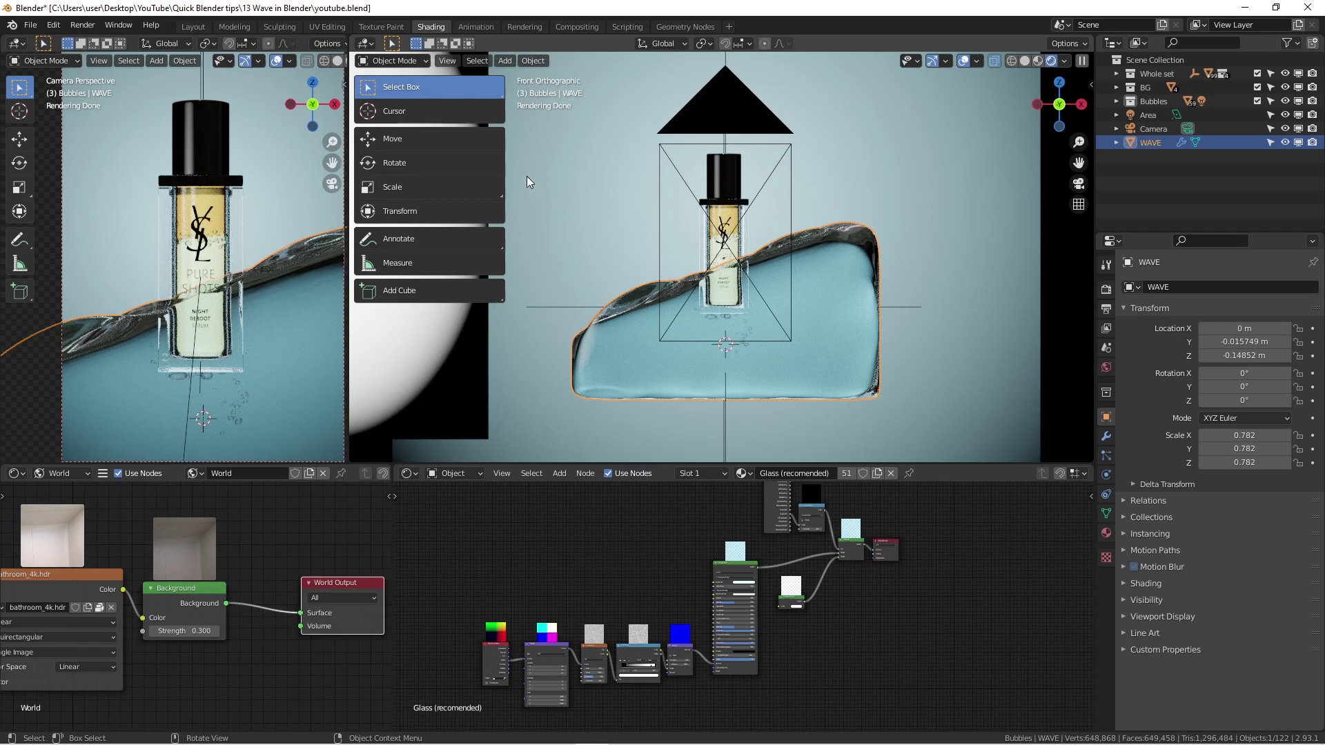
key(n)
key(n)
scroll(779, 310, down, 2)
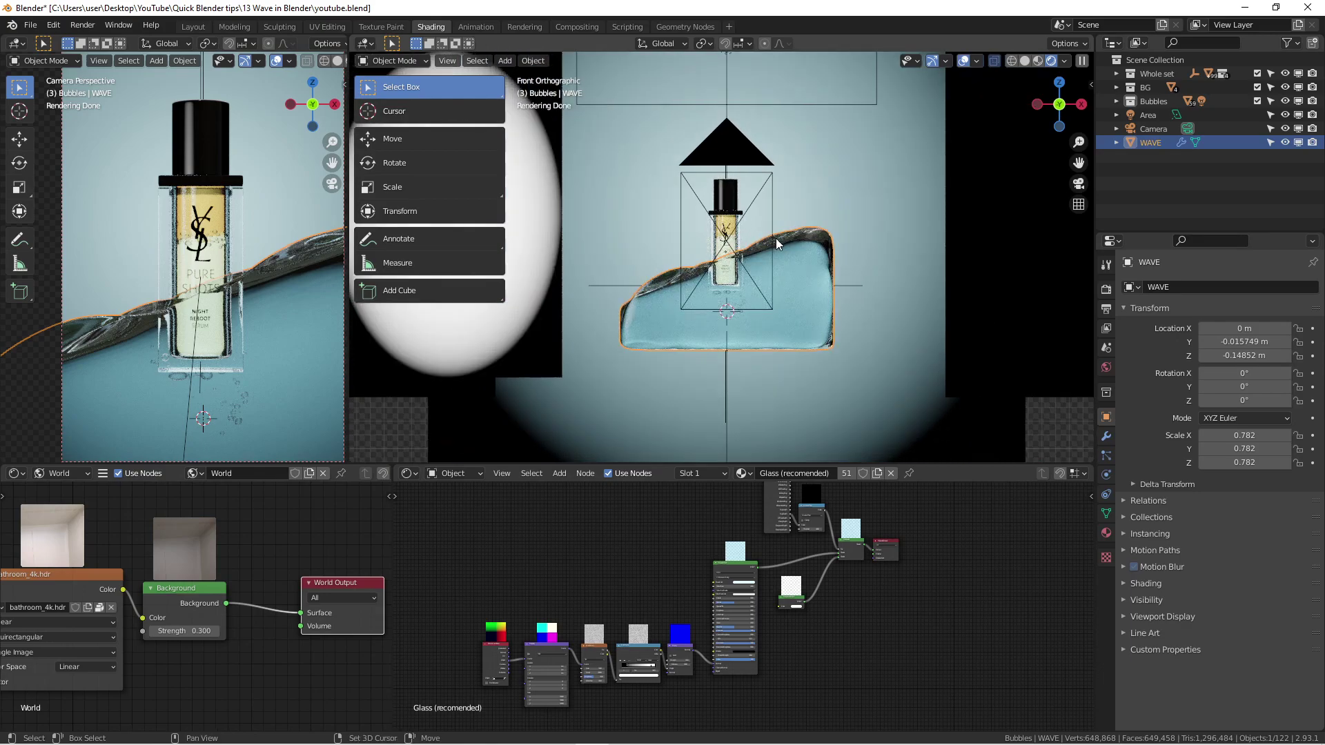
shift+middle_drag(778, 244, 810, 266)
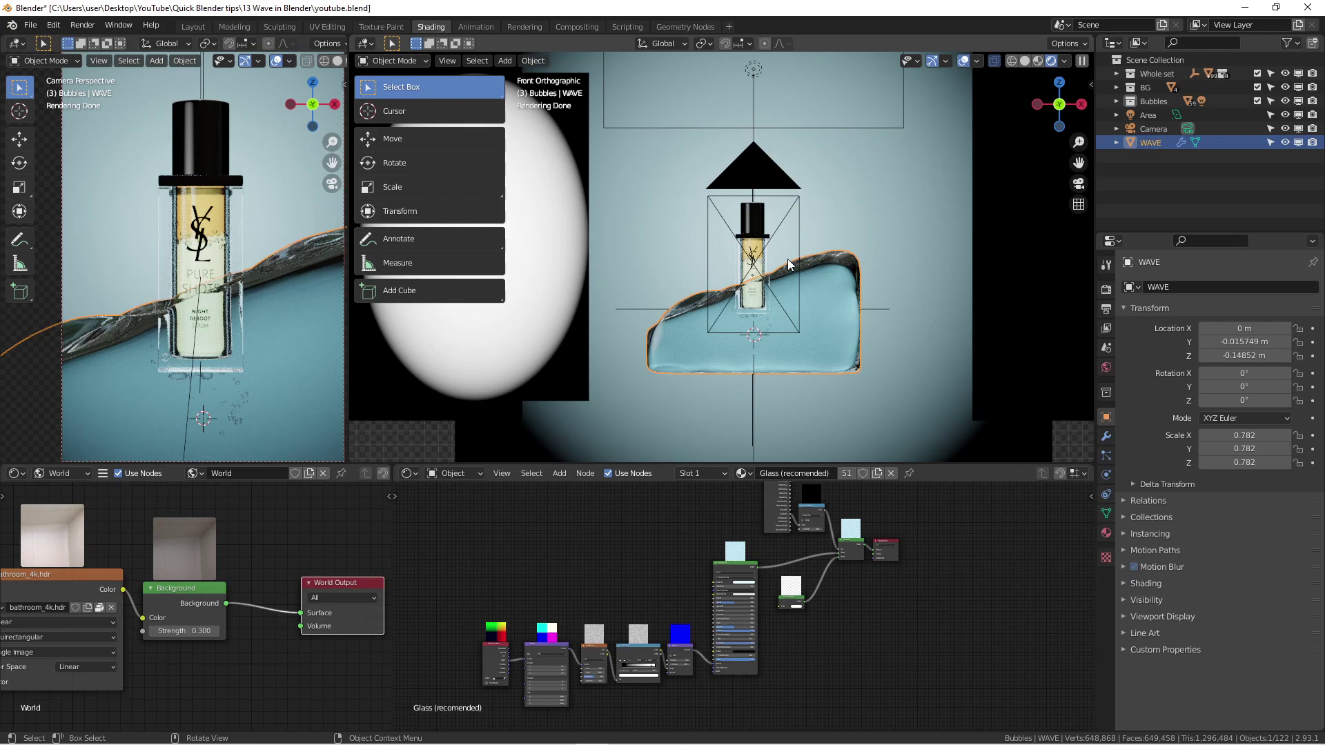
scroll(785, 263, up, 4)
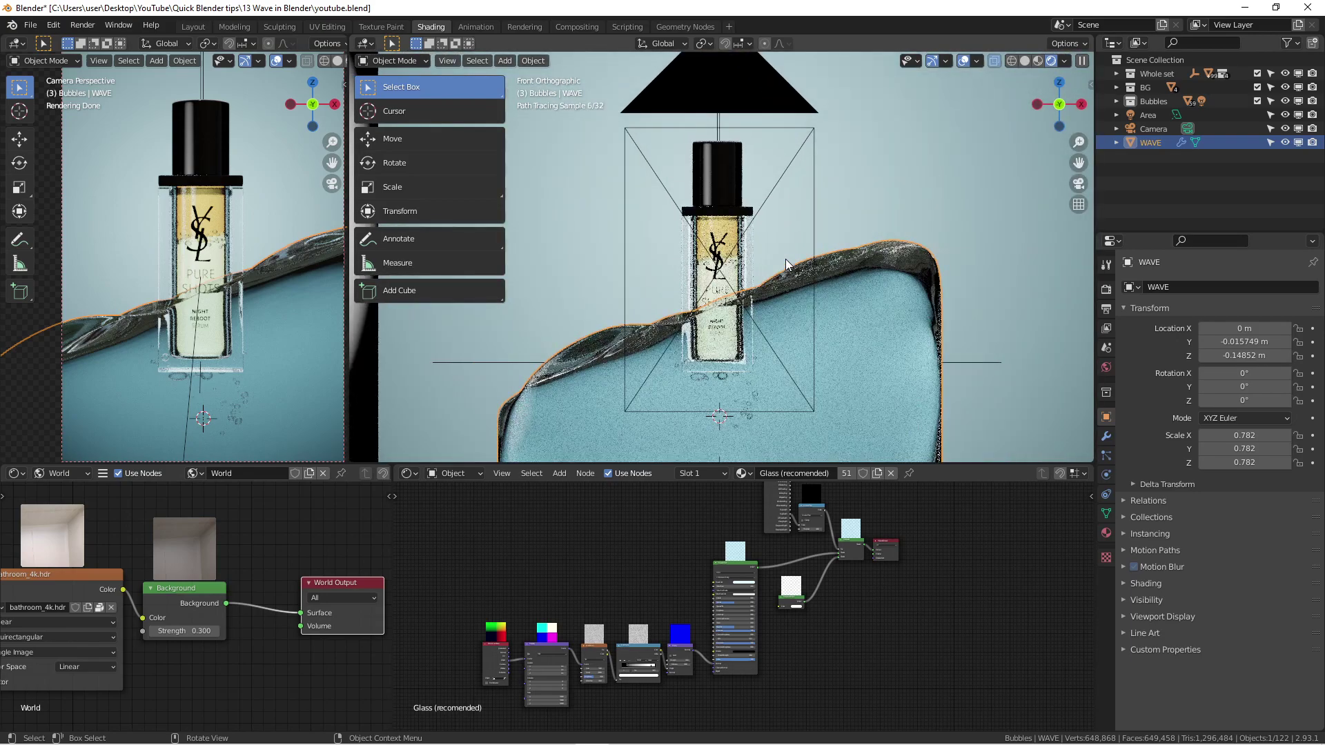